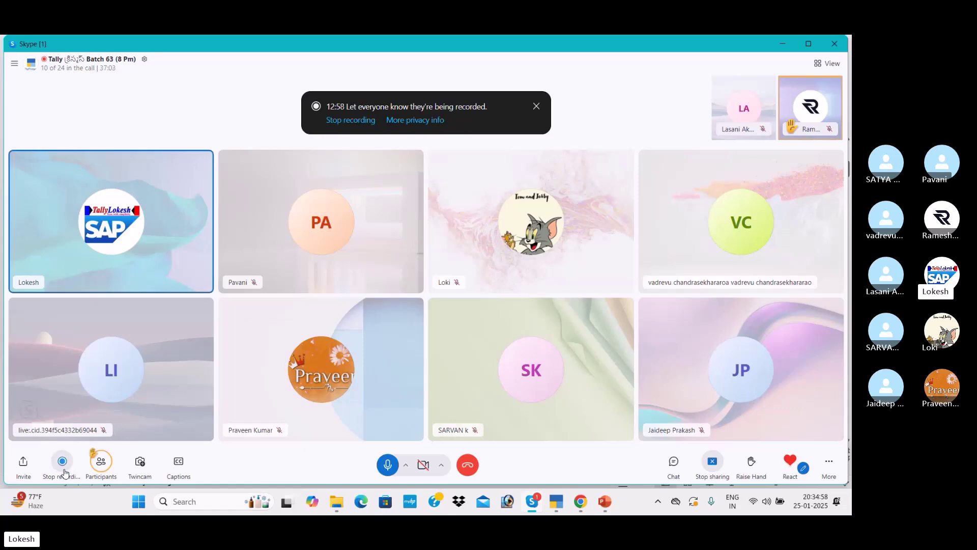
click(64, 473)
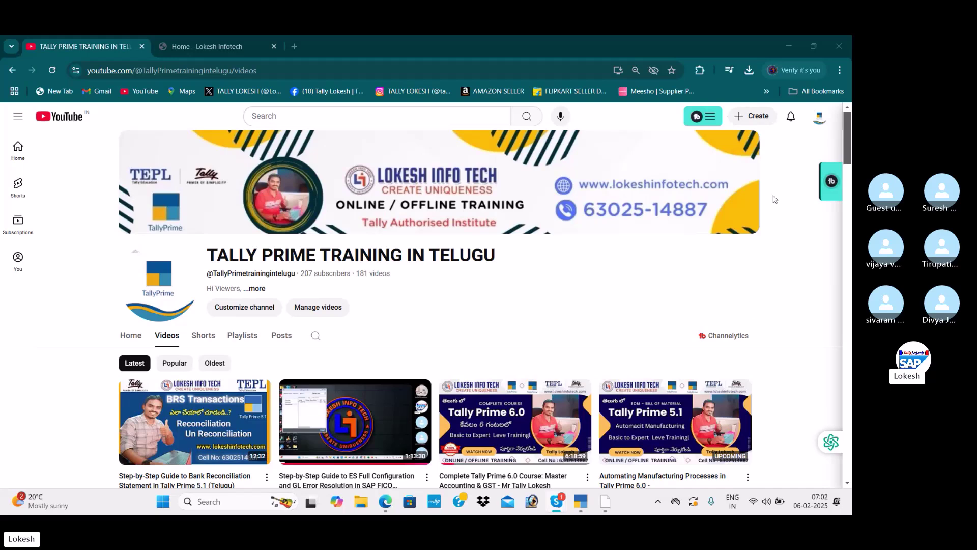
Switch to TallyPrime and open the company creation form
click(793, 46)
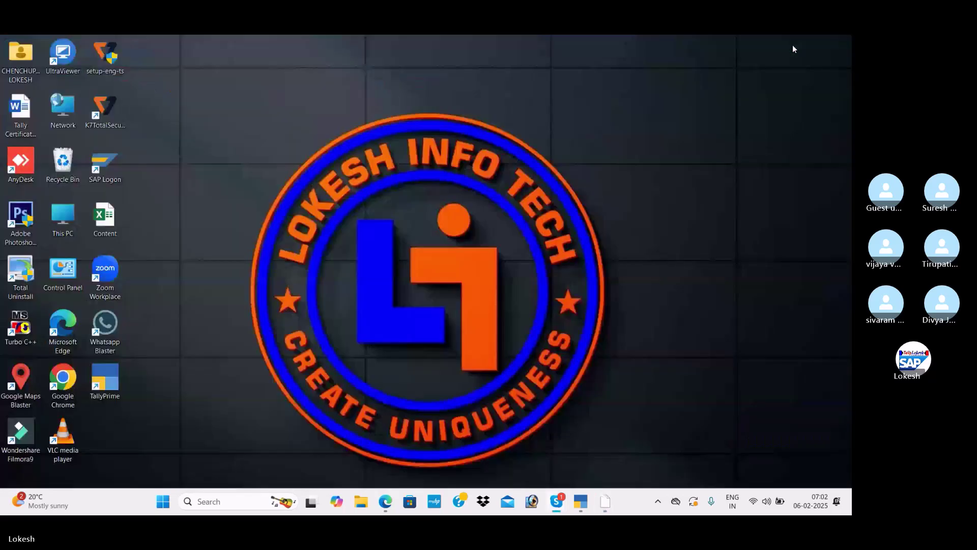
click(581, 502)
key(Up)
key(Up)
key(Up)
key(Up)
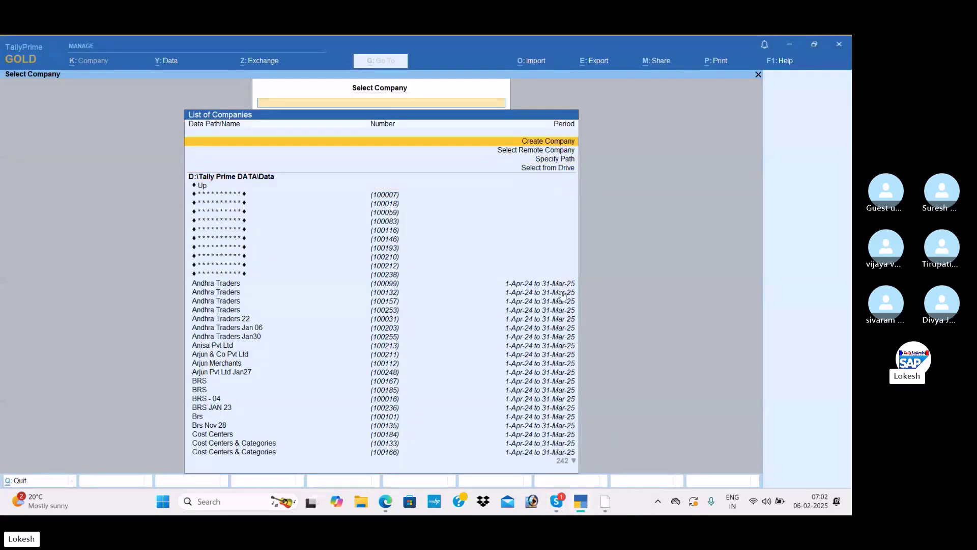
key(Return)
Consult the Godowns Transfer exercise in the PDF and name the new TallyPrime company Godown Transfer Feb 06
key(alt+Tab)
key(alt+Tab)
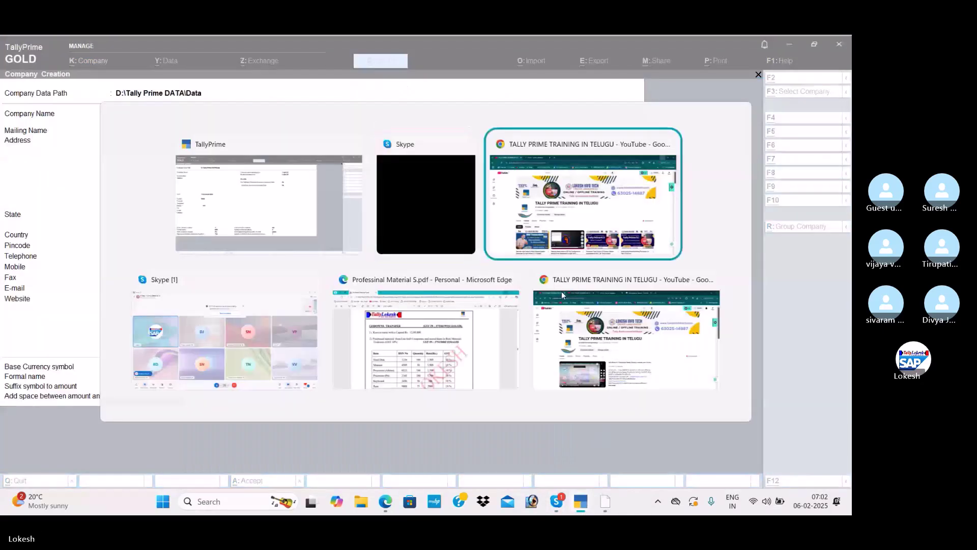
key(alt+Tab)
key(alt+Tab)
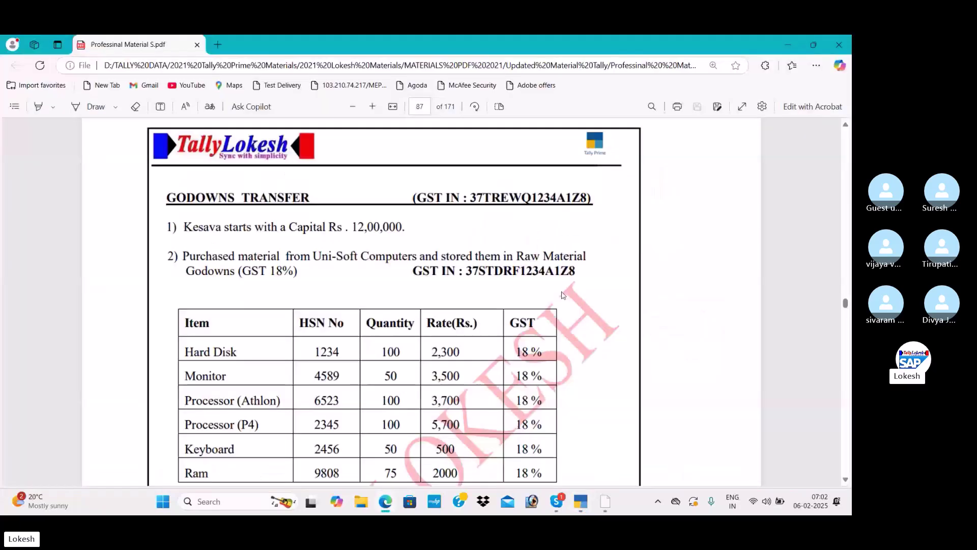
key(alt+Tab)
text(Godown Tr)
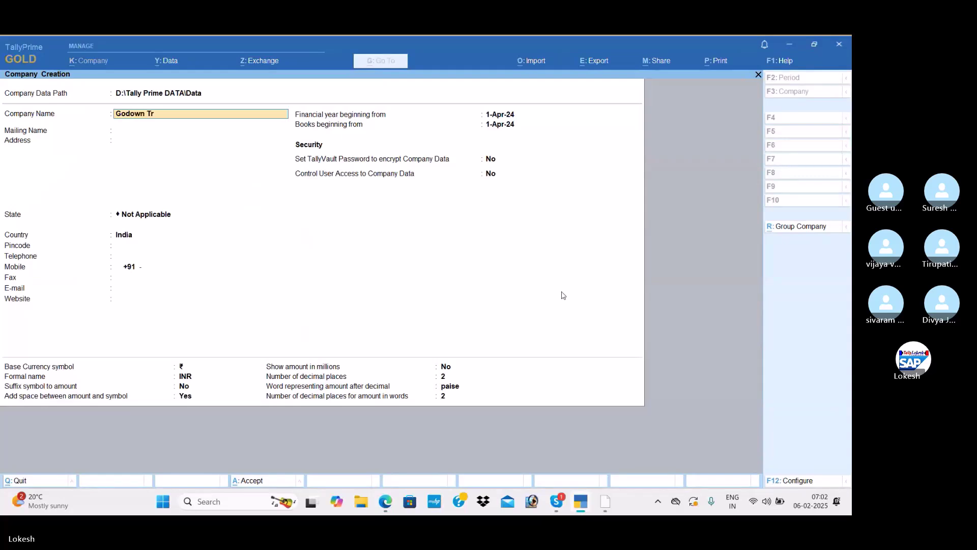
text(ansfer feb)
key(Return)
Set the company's state to Andhra Pradesh and save the company
key(Return)
key(Return)
key(Down)
key(Down)
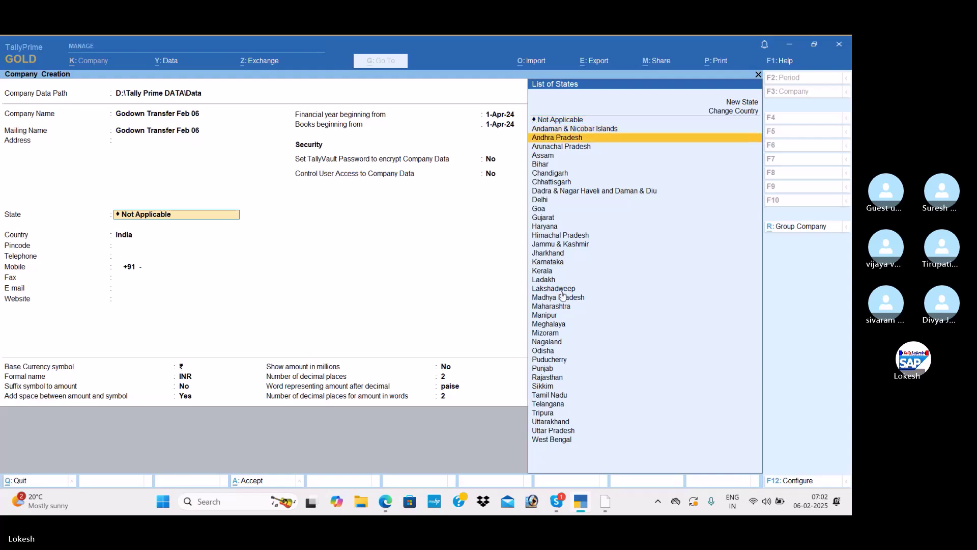
key(Return)
key(ctrl+a)
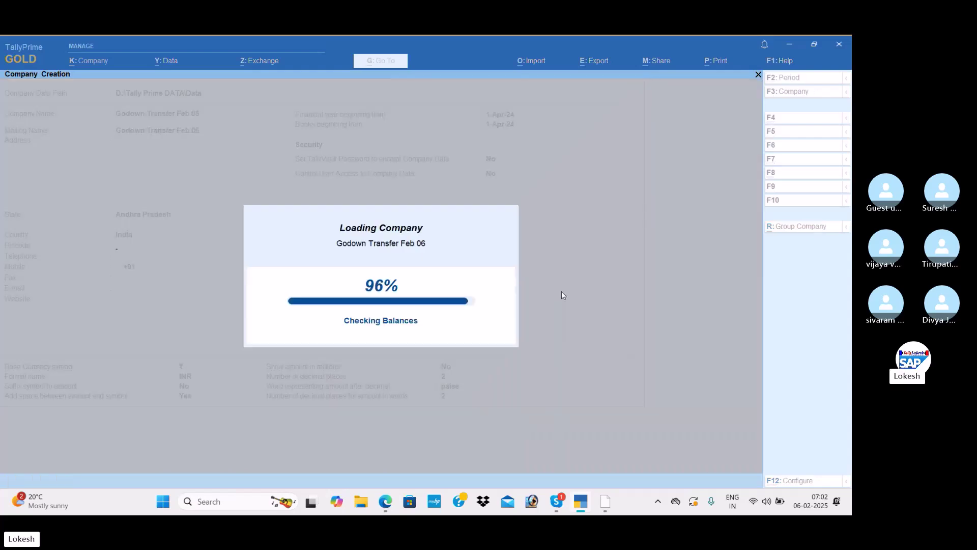
Disable bill-wise entry for the company and keep the remaining accounting and inventory features as they are, with GST enabled
key(Return)
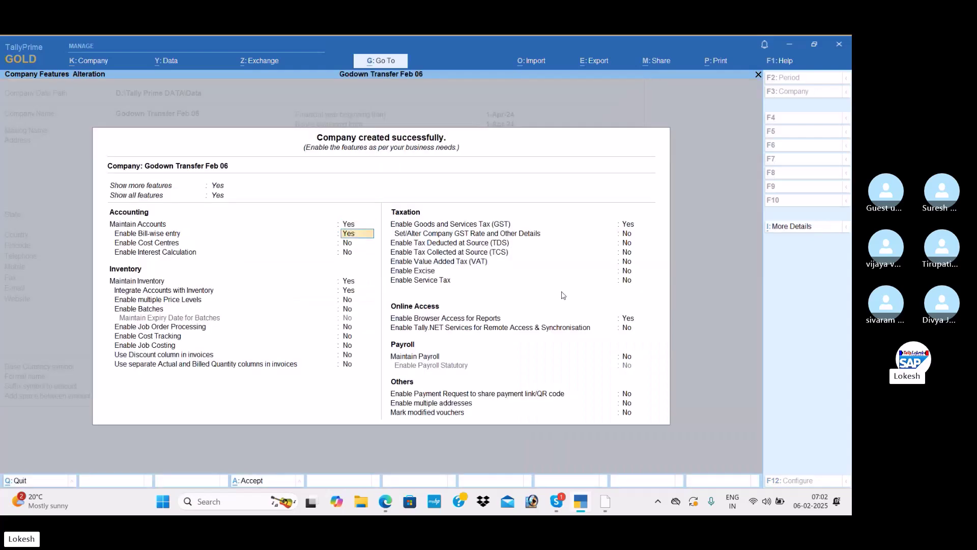
key(n)
key(Return)
key(Return)
key(Return)
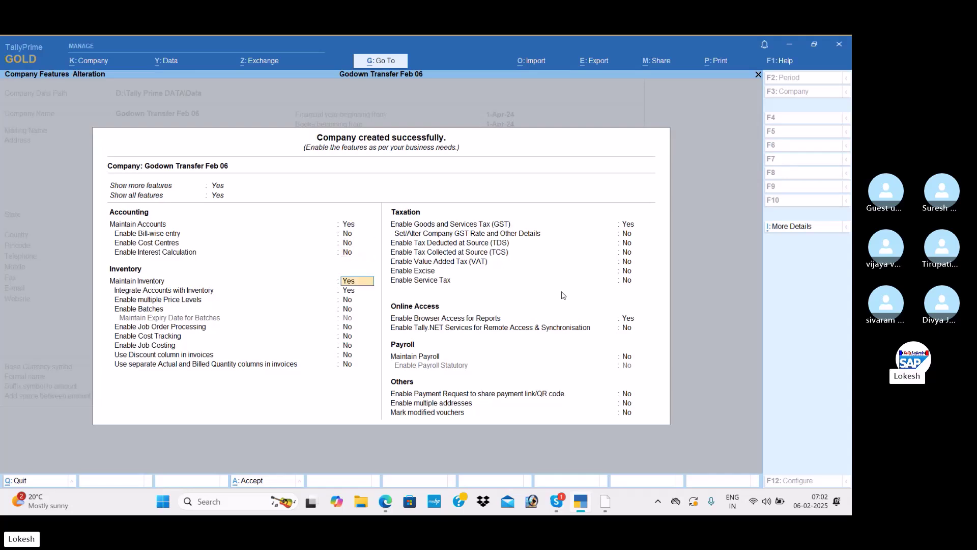
key(Return)
key(Return)
key(Return)
key(Return)
key(Return)
key(Return)
key(Return)
key(Return)
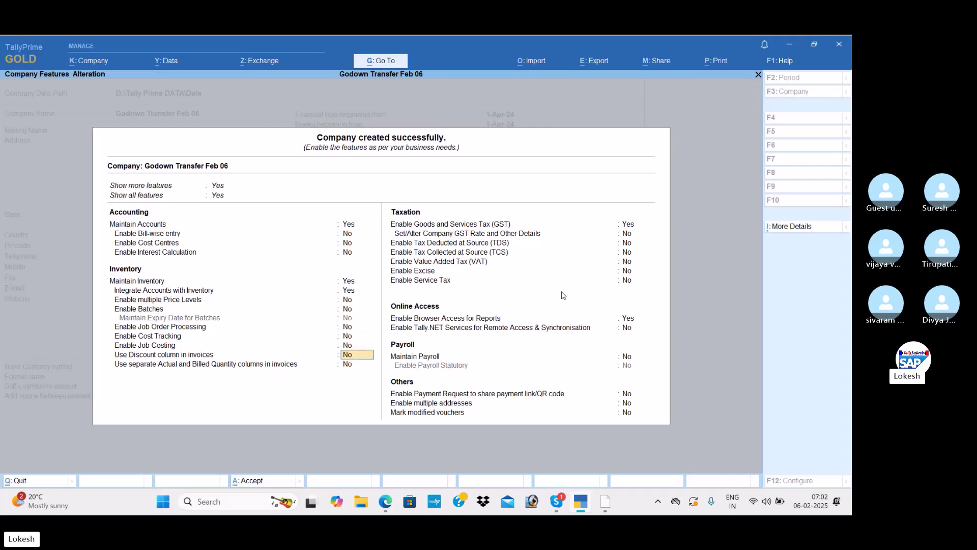
key(Return)
key(Return)
Register the company for GST as Regular with GSTIN/UIN 37 and monthly GSTR-1 periodicity, and save the company features
key(Return)
key(Return)
key(Return)
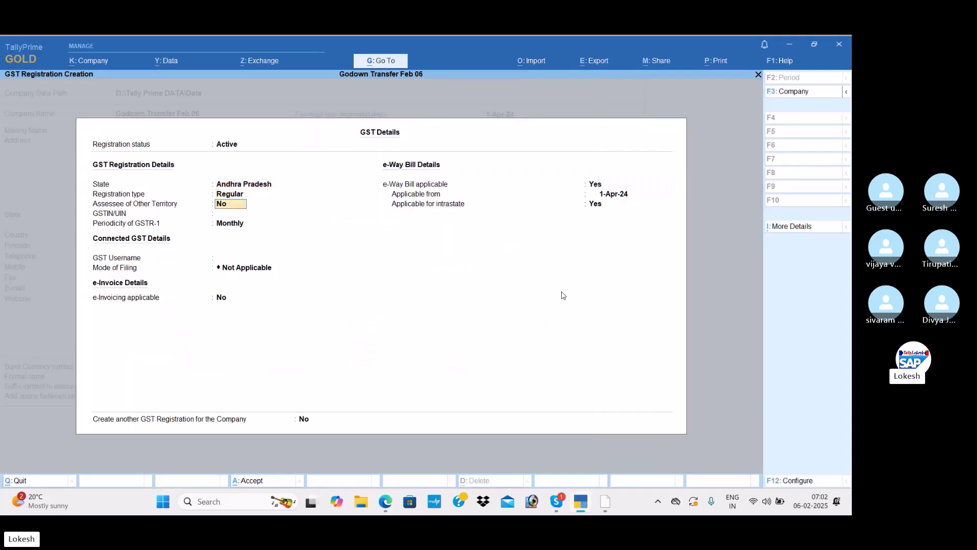
key(Return)
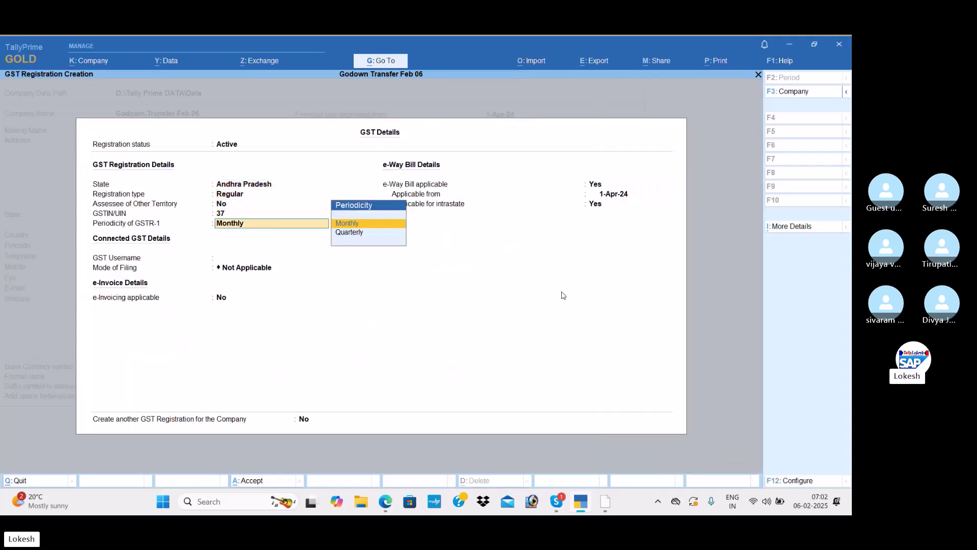
key(ctrl+a)
key(ctrl+a)
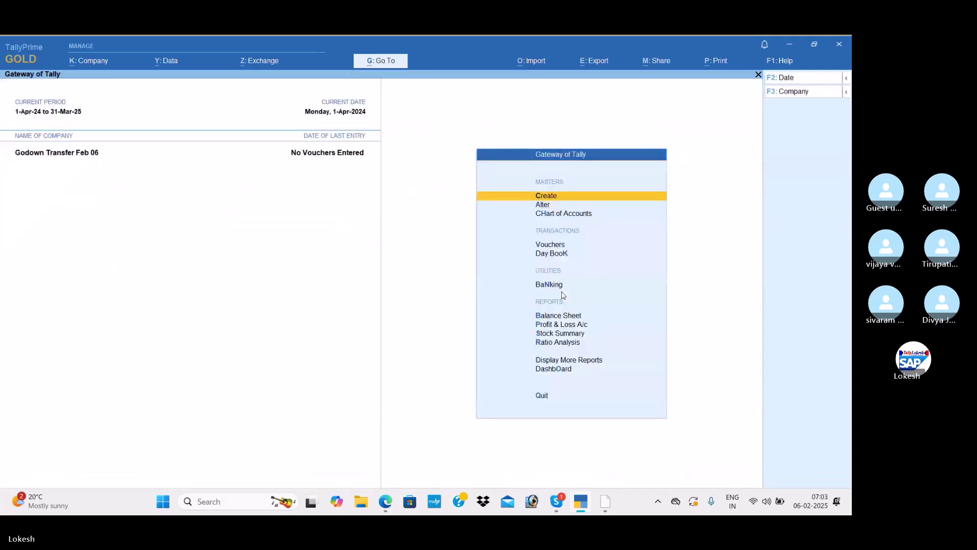
Create a ledger named Capital under the Capital Account group, following the exercise in the PDF
key(Return)
key(Down)
key(Return)
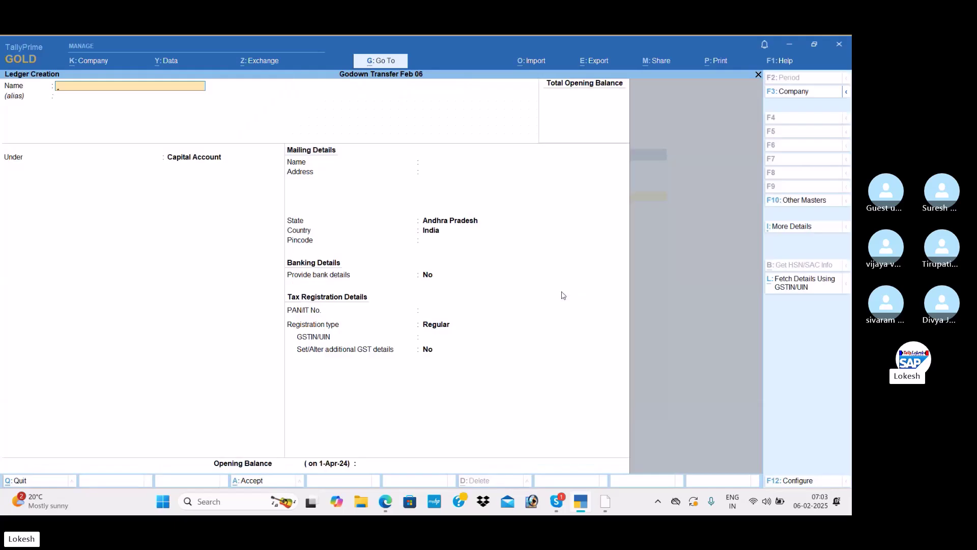
key(alt+Tab)
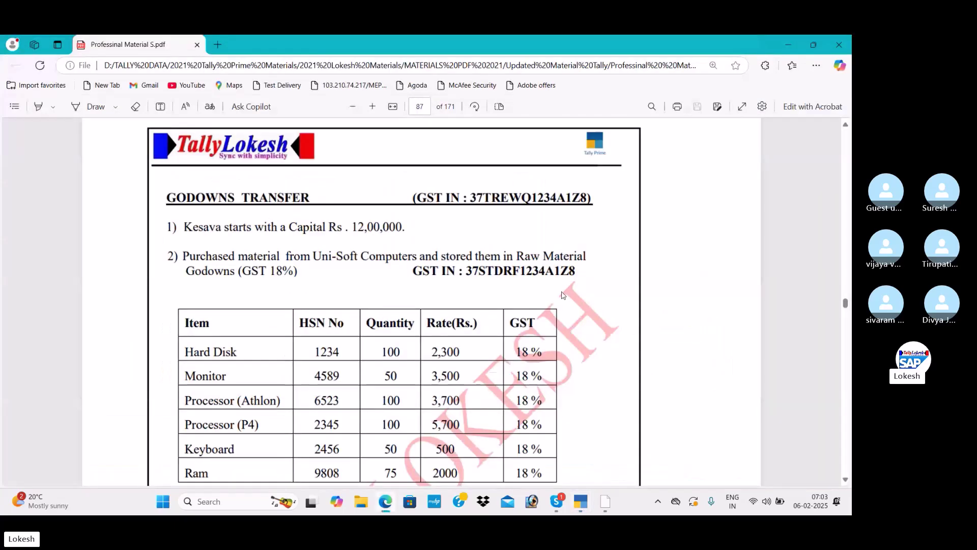
key(alt+Tab)
text(Capital)
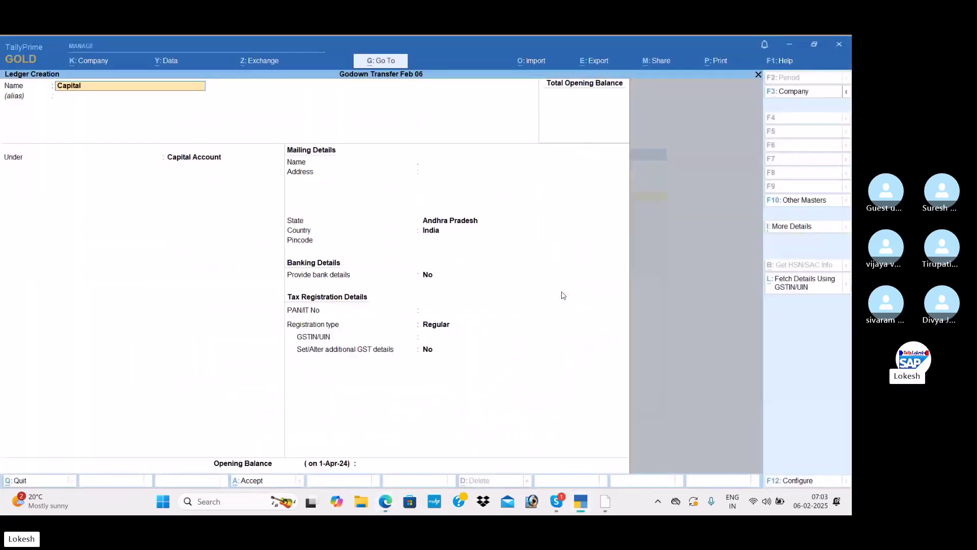
key(Return)
key(Return)
key(ctrl+a)
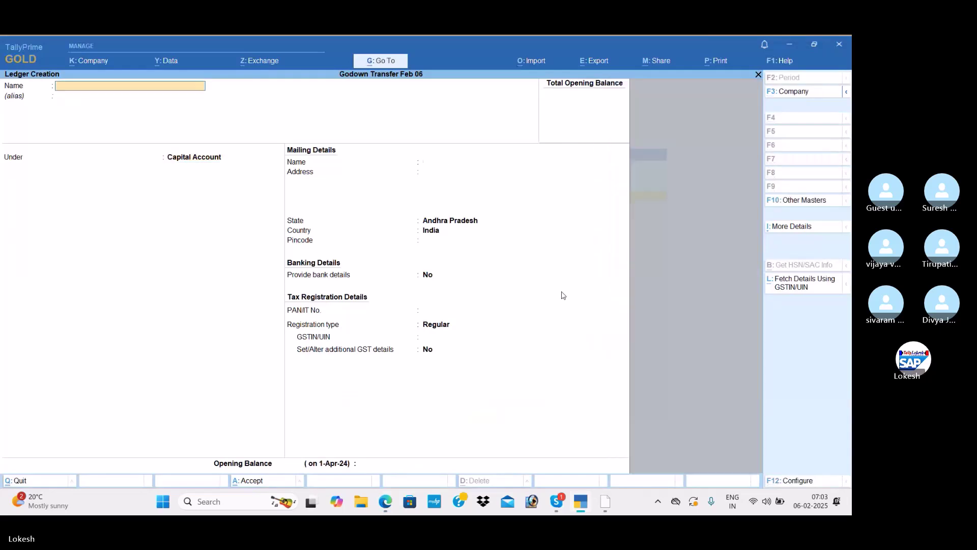
Create a ledger named Purchase under Purchase Accounts with the type of supply set to Goods
text(Purchase)
key(Return)
key(Return)
text(Pu)
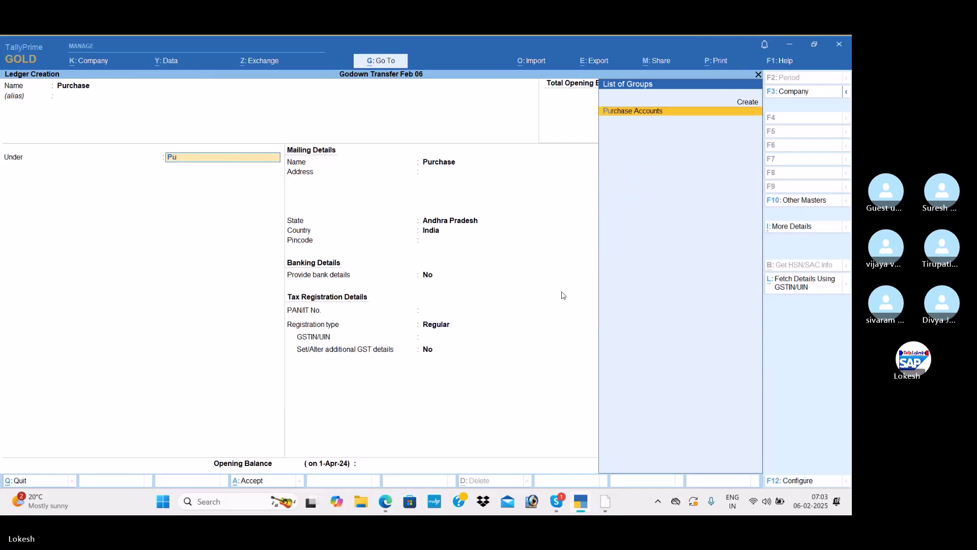
key(Return)
key(Return)
key(Return)
key(Return)
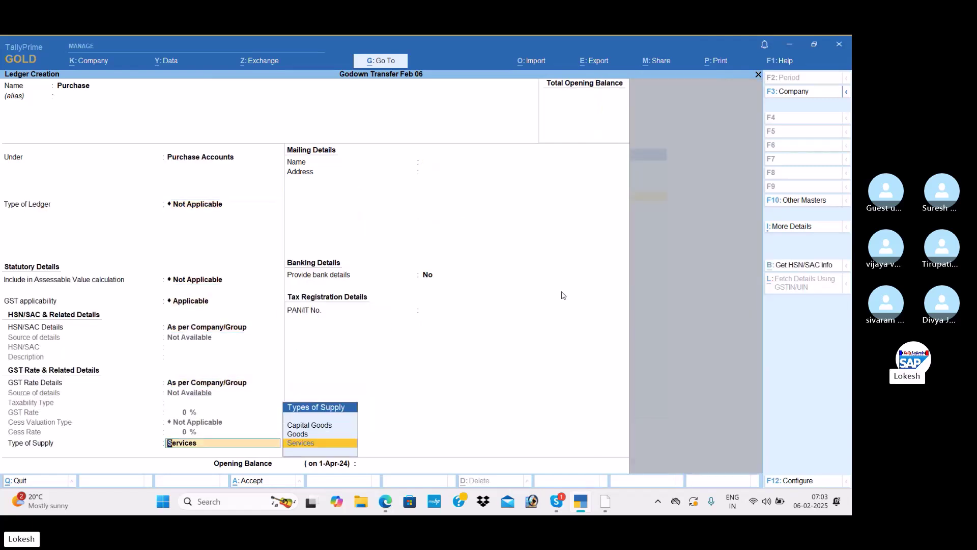
key(Return)
key(Return)
key(Return)
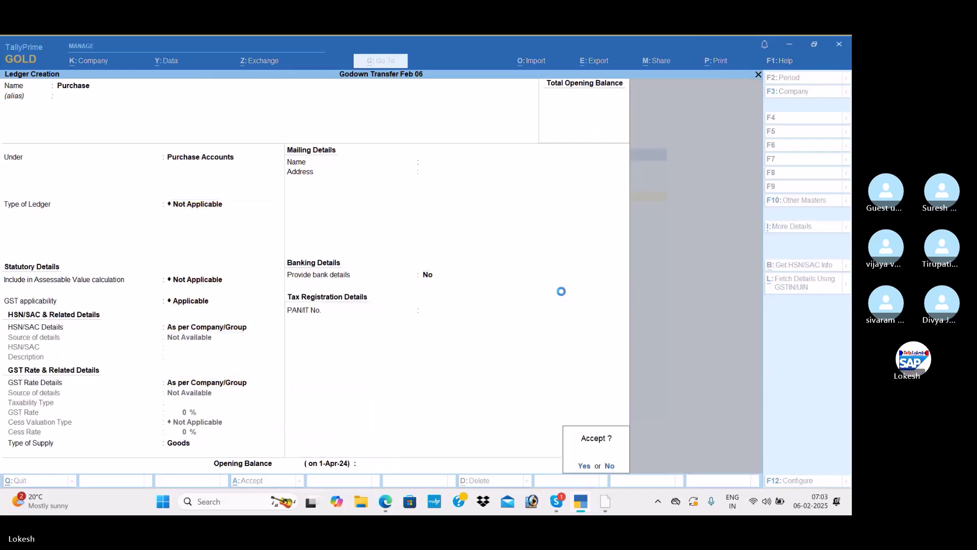
key(Return)
Check the supplier in the exercise, name a new ledger Uni Soft Computer and place it under Sundry Creditors
key(alt+Tab)
key(alt+Tab)
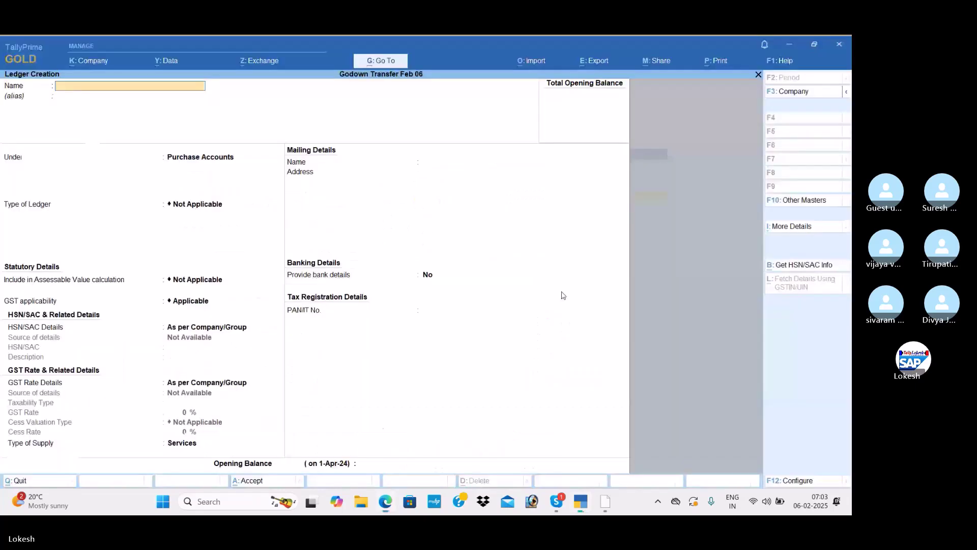
text(Uni Soft Computer)
key(Return)
key(Return)
text(Sun)
key(Return)
Enter 37 as the Uni Soft Computer ledger's GSTIN/UIN with Regular registration, and save the ledger
key(Return)
key(Return)
key(Return)
key(Return)
key(Return)
key(Return)
key(Return)
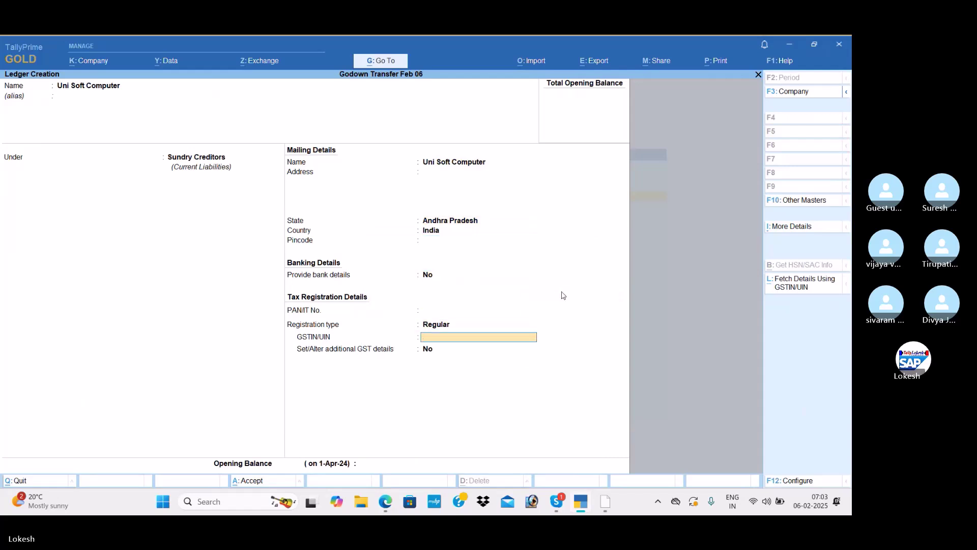
text(37)
key(Return)
key(Return)
key(Return)
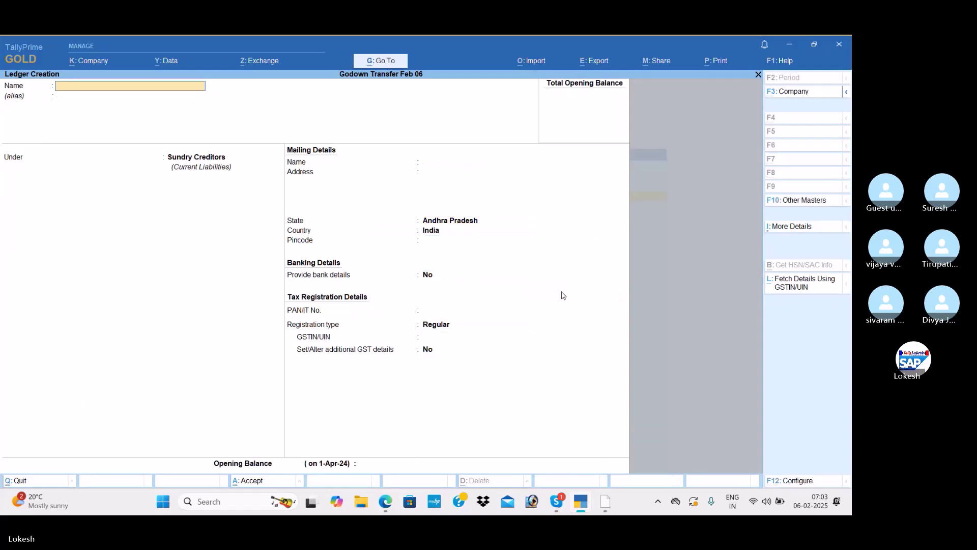
Review the remaining transactions in the exercise and create a ledger named Furniture under Fixed Assets
key(alt+Tab)
scroll(562, 296, down, 10)
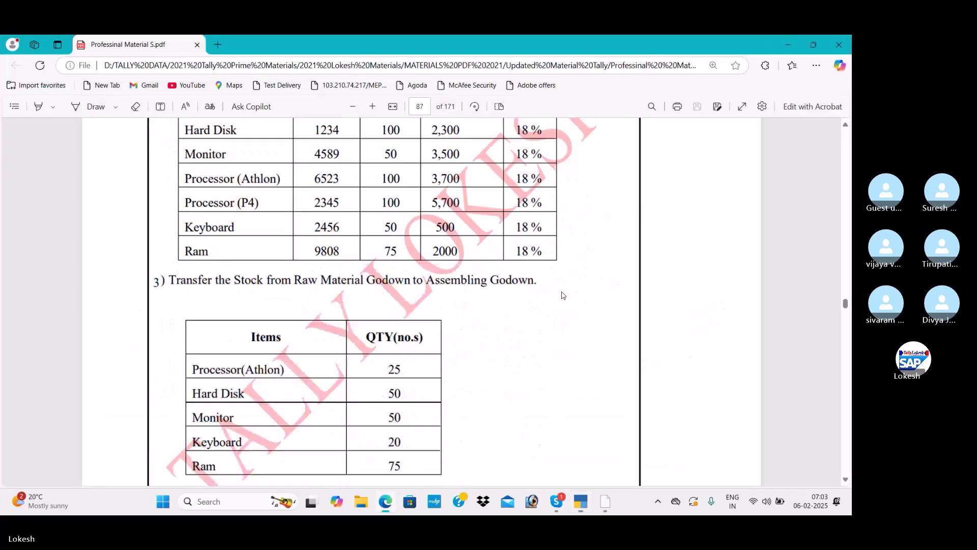
key(alt+Tab)
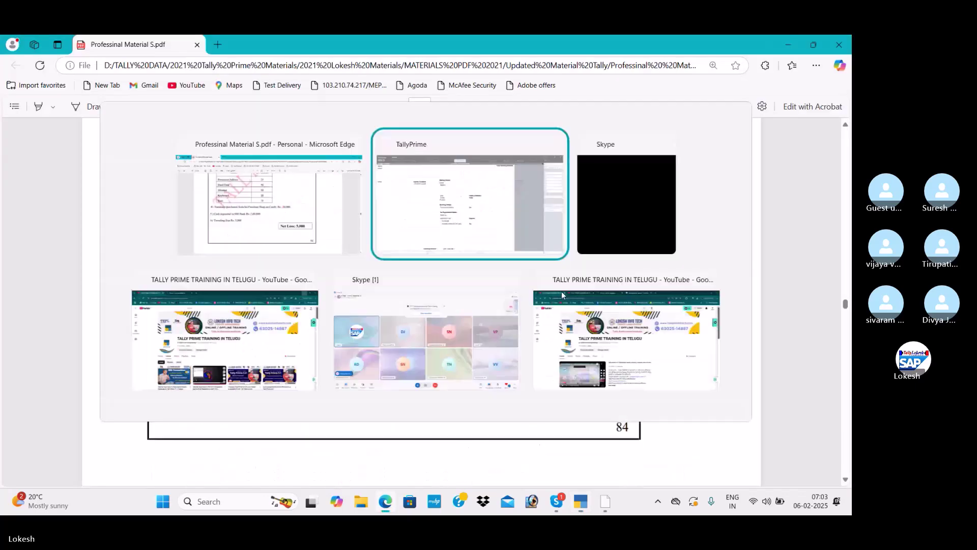
text(Furniture)
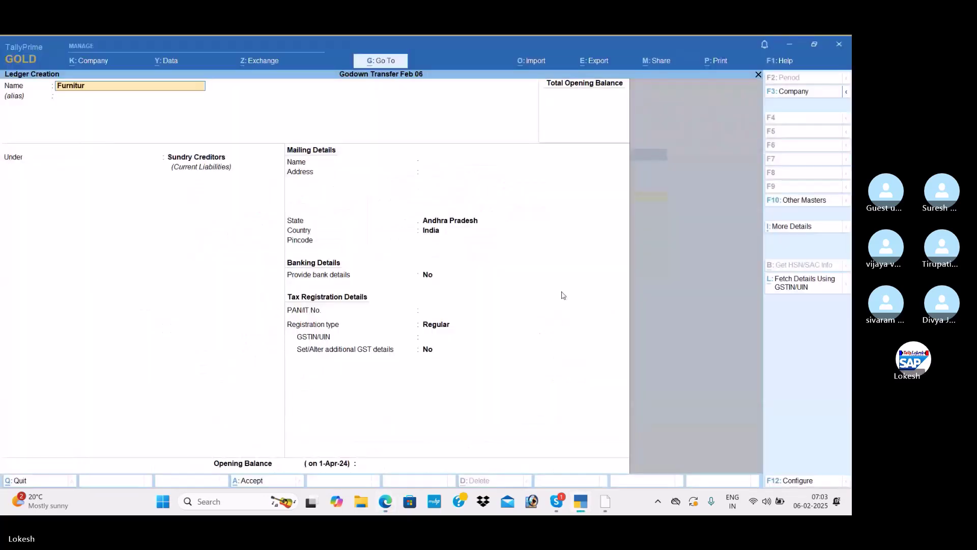
key(Return)
key(Return)
text(F)
key(Return)
key(ctrl+a)
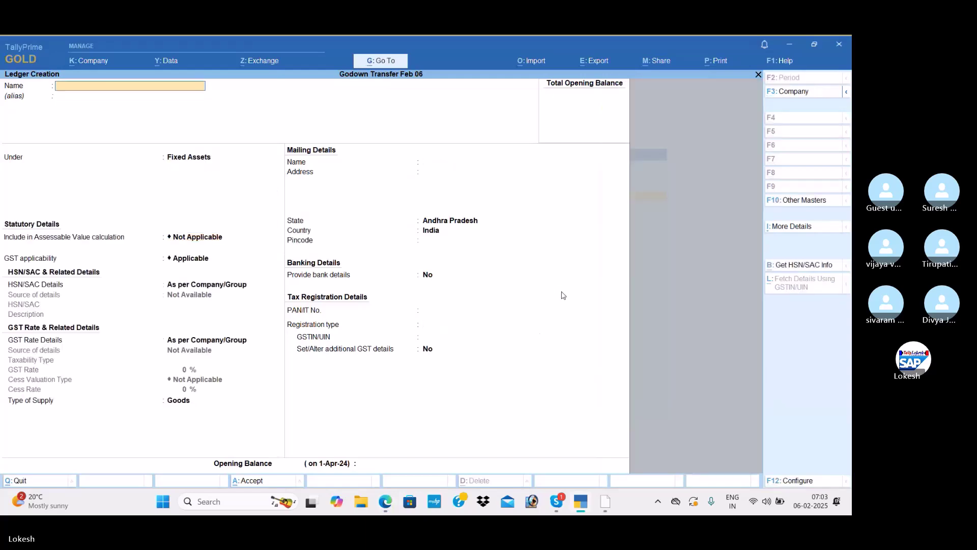
Create a ledger named Sri Furniture Shop under the Sundry Creditors group
key(alt+Tab)
key(alt+Tab)
text(Sri furn)
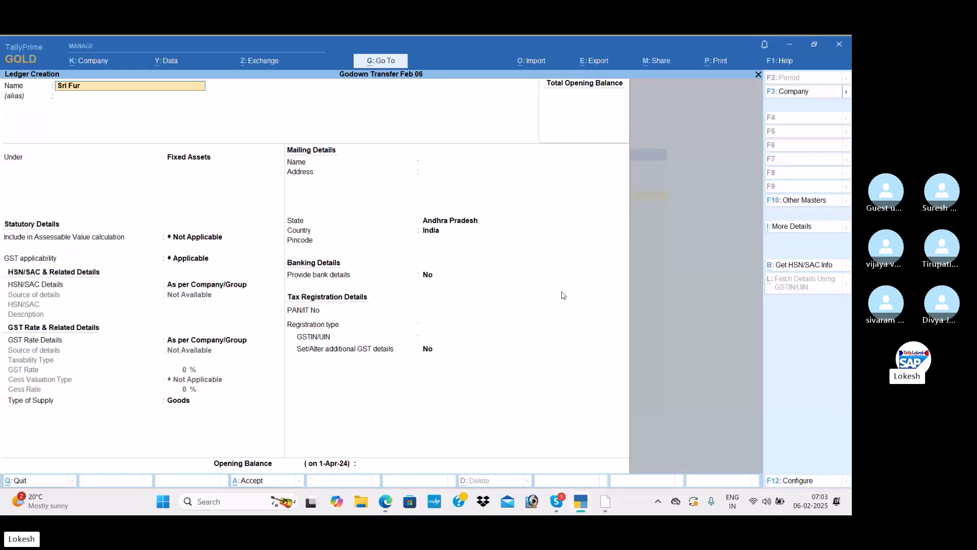
text(iture S)
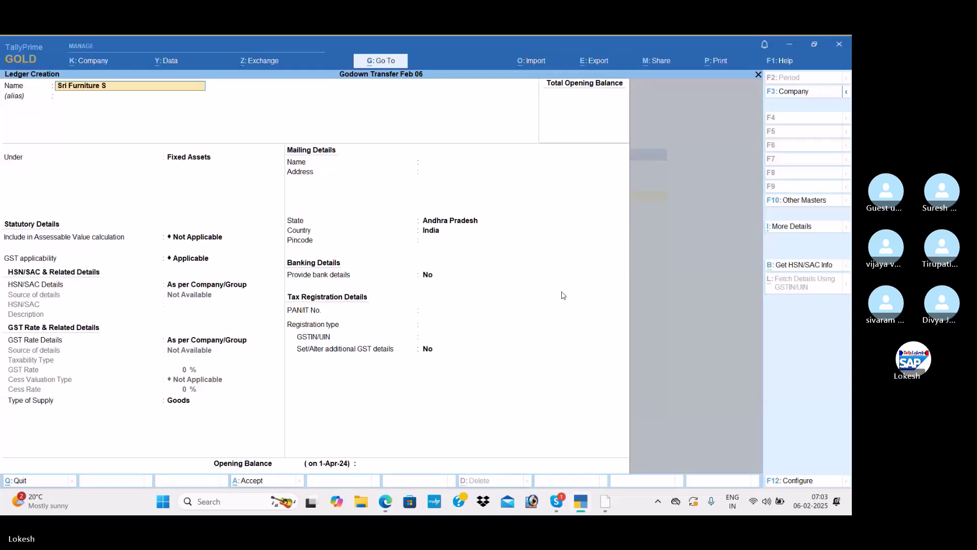
text(hop)
key(Return)
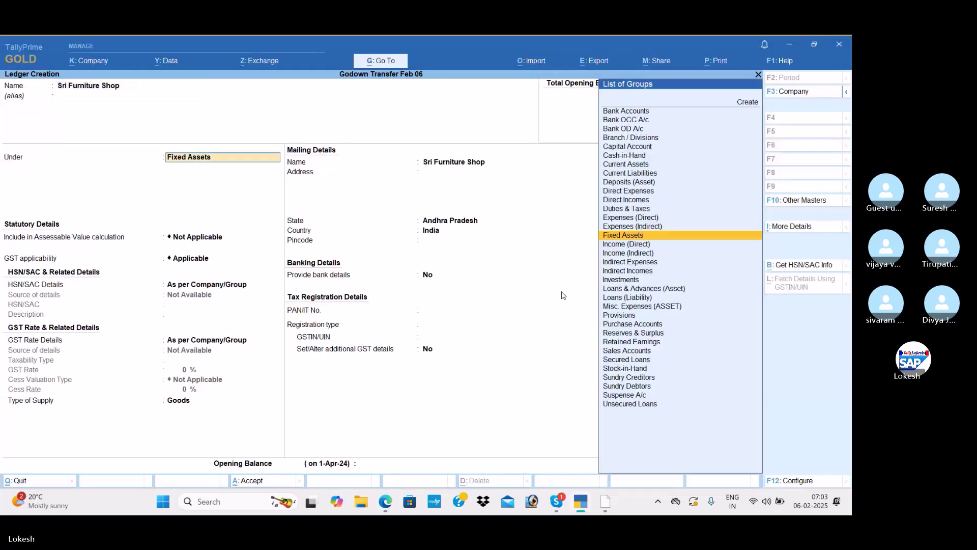
text(Sun)
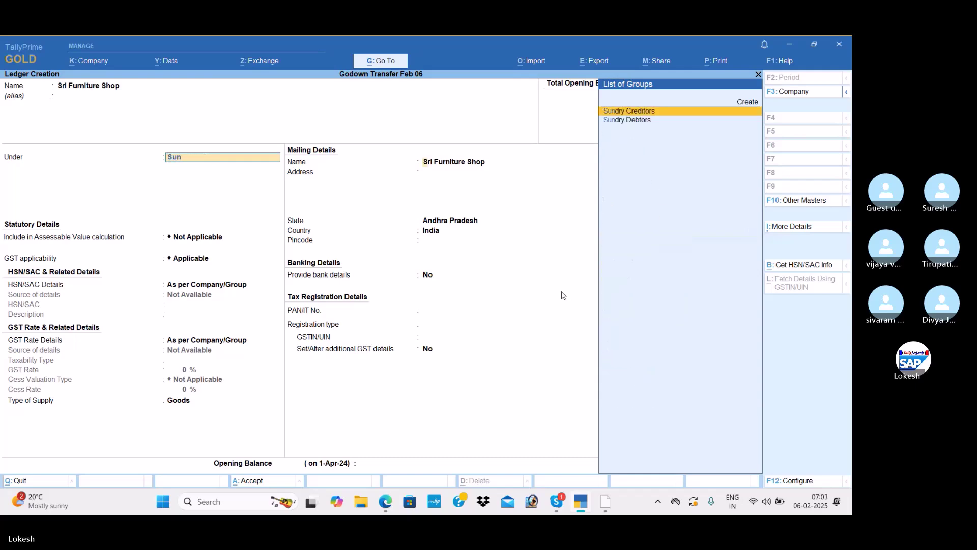
key(Return)
key(ctrl+a)
Create a ledger named Sbi Bank under the Bank Accounts group, following the exercise
key(alt+Tab)
key(alt+Tab)
text(Sb)
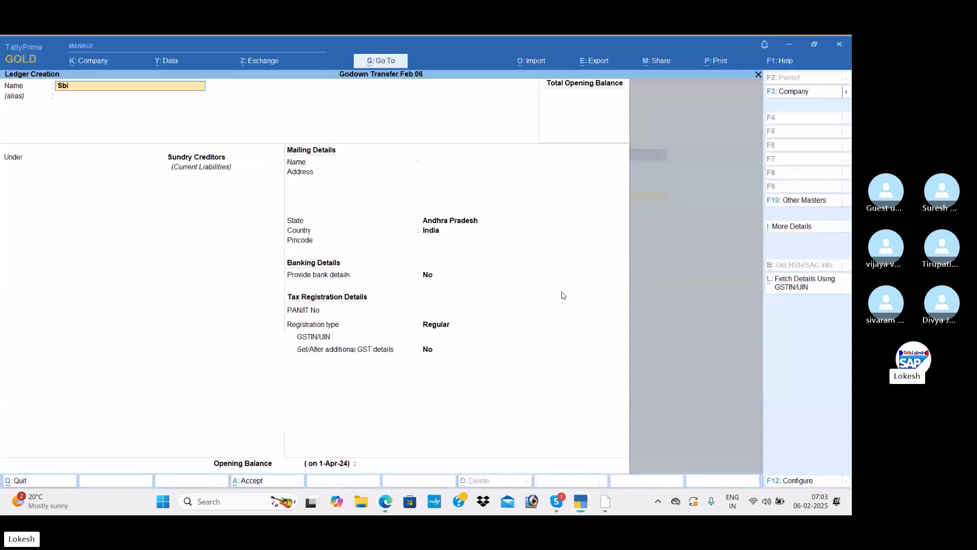
text(i Ban)
key(Return)
text(ba)
key(Return)
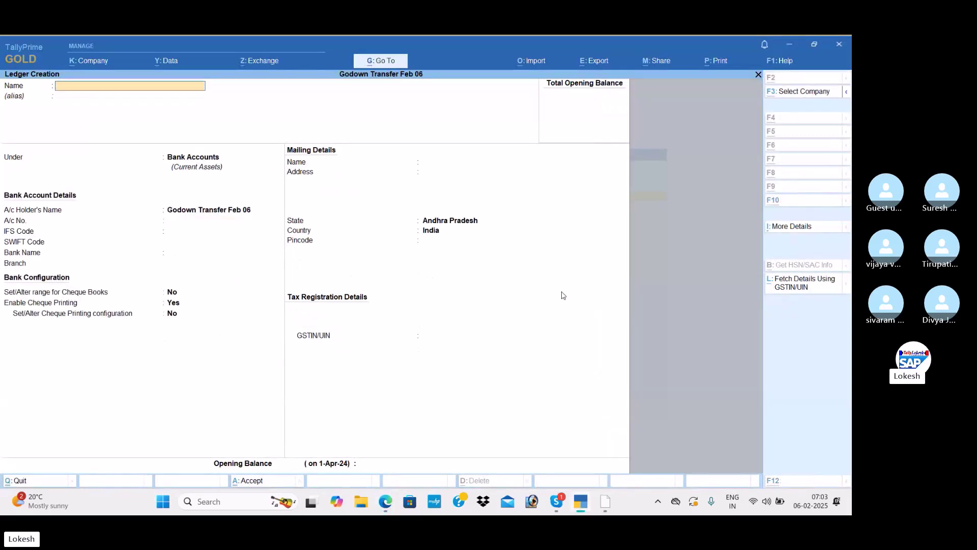
Check the exercise and create a ledger named Travelinge Exp under the Indirect Expenses group
key(alt+Tab)
key(alt+Tab)
text(Tr)
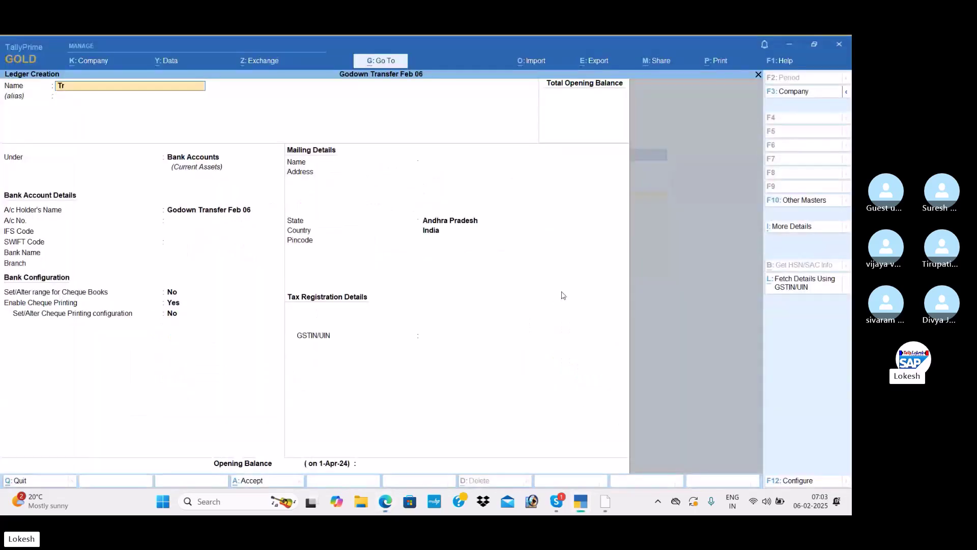
text(avelinge Px)
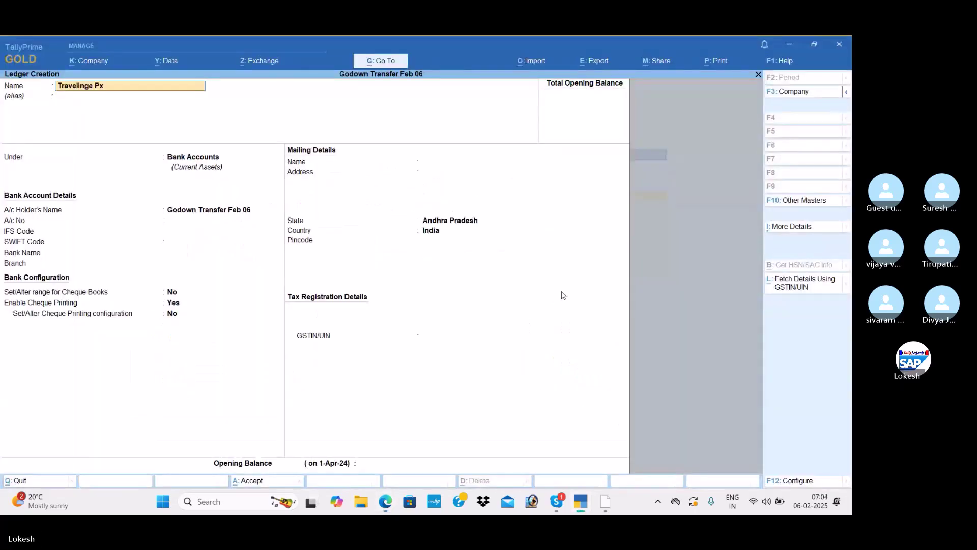
text(Exp)
key(Return)
text(Ind)
key(Down)
key(Down)
key(Return)
key(ctrl+a)
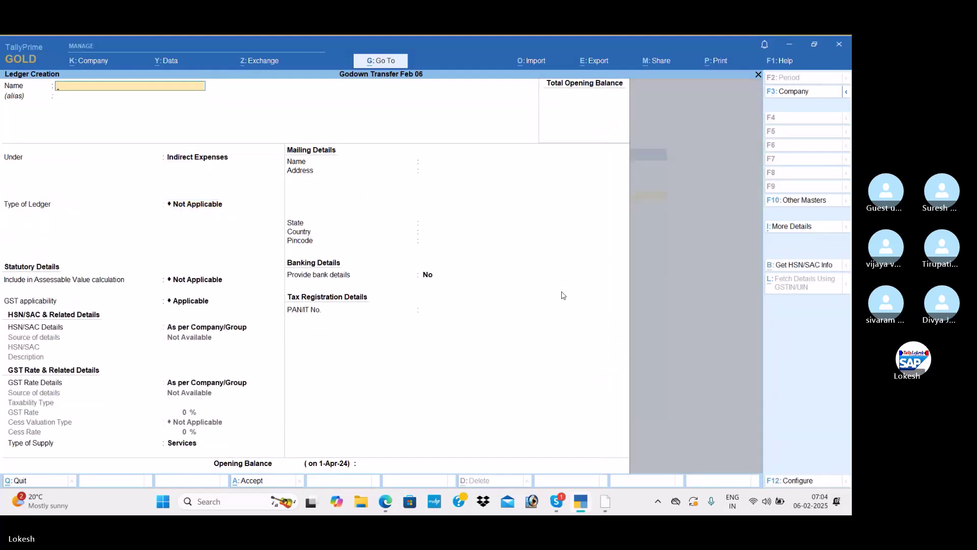
Consult the purchase table in the exercise PDF and create a simple unit nos with quantity code NOS-NUMBERS and 0 decimal places
key(Escape)
key(y)
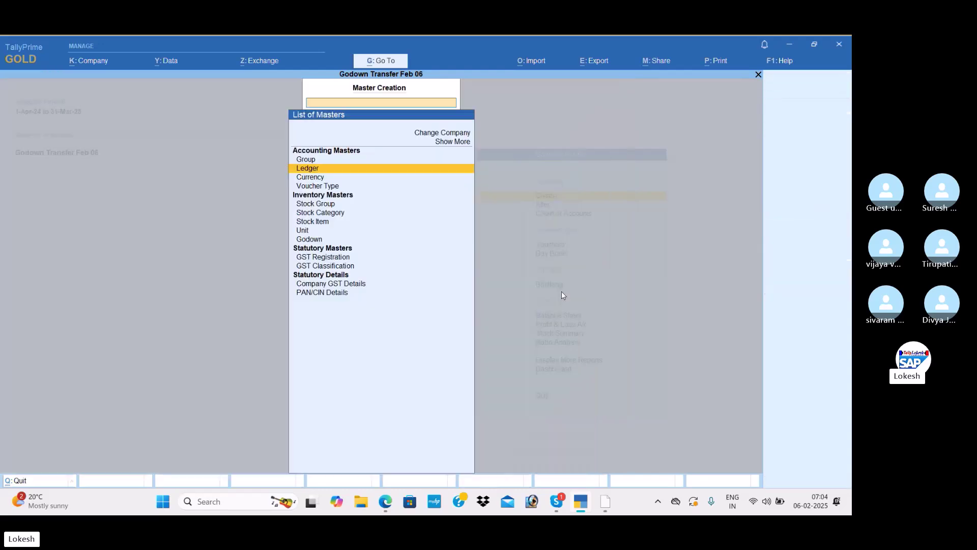
key(Down)
key(Down)
key(Down)
key(Down)
key(Down)
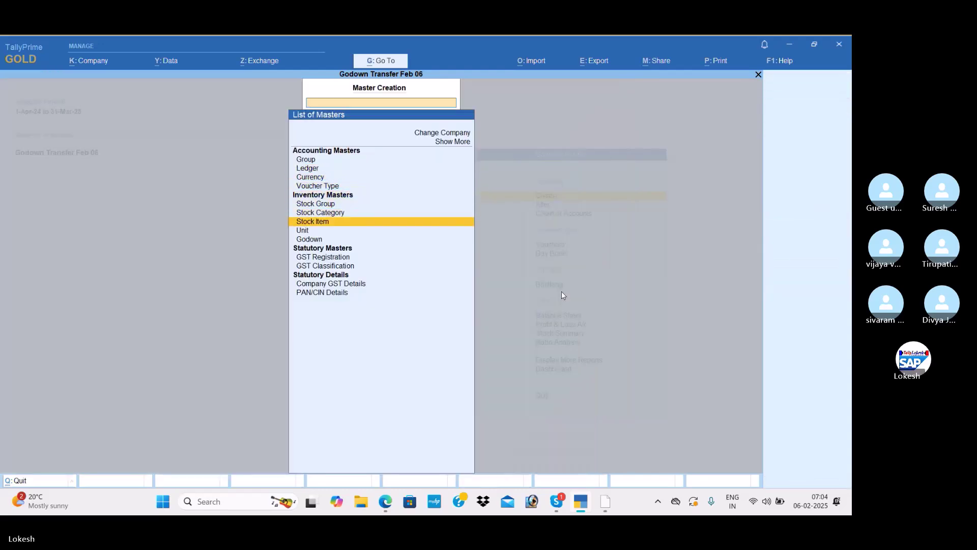
key(Down)
key(Return)
key(alt+Tab)
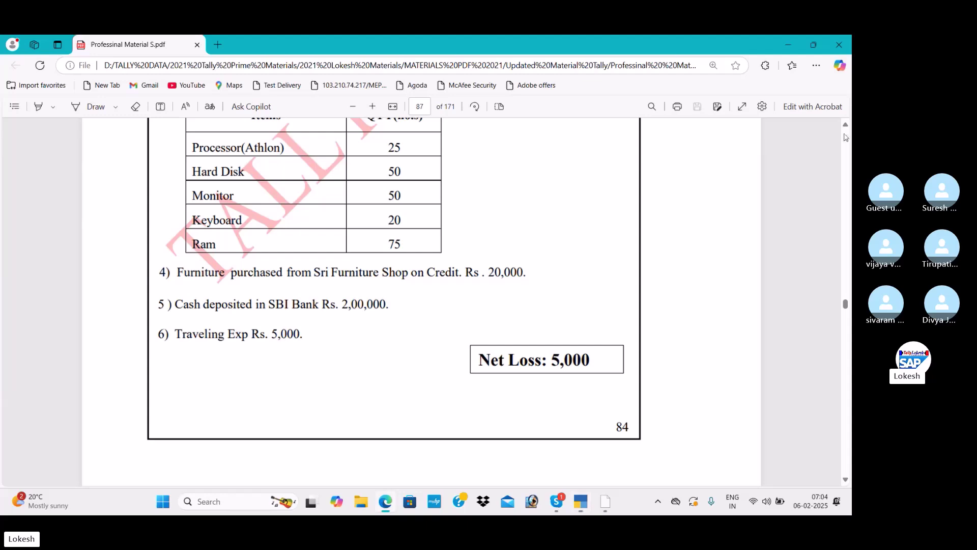
click(845, 125)
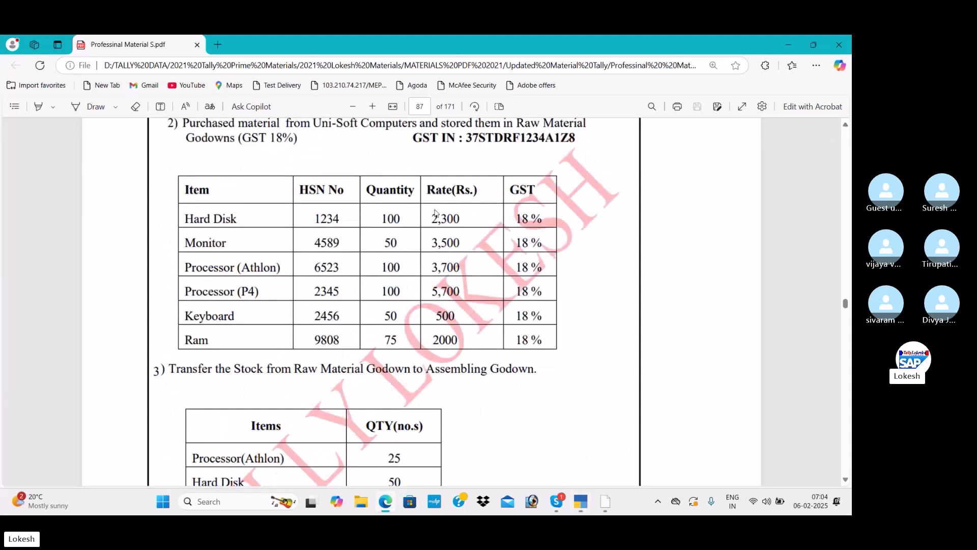
key(alt+Tab)
text(nos)
key(Return)
key(Return)
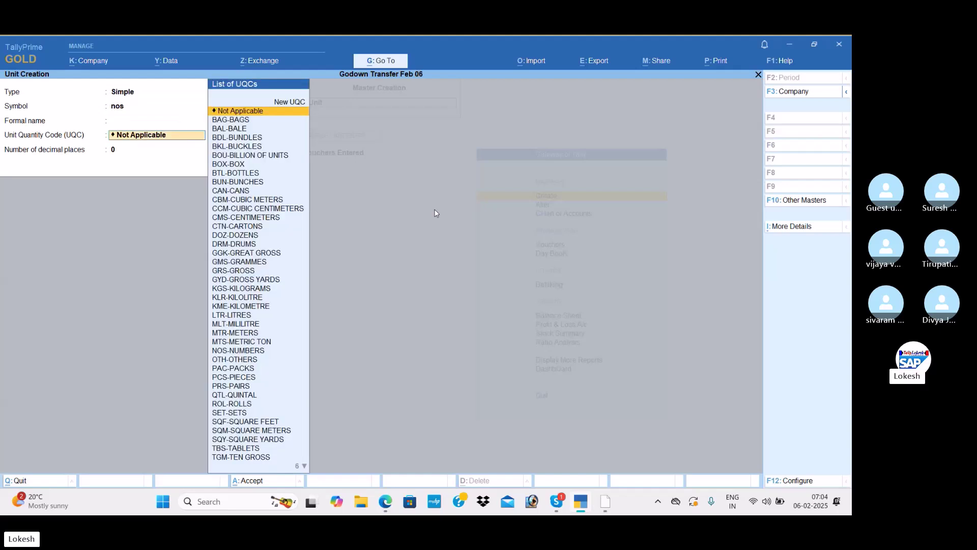
text(number)
key(Return)
key(Return)
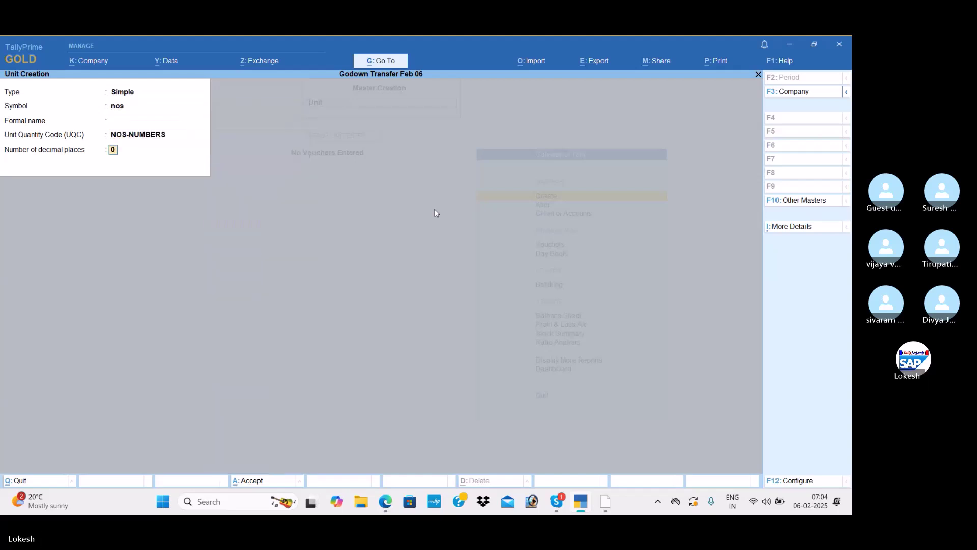
key(Return)
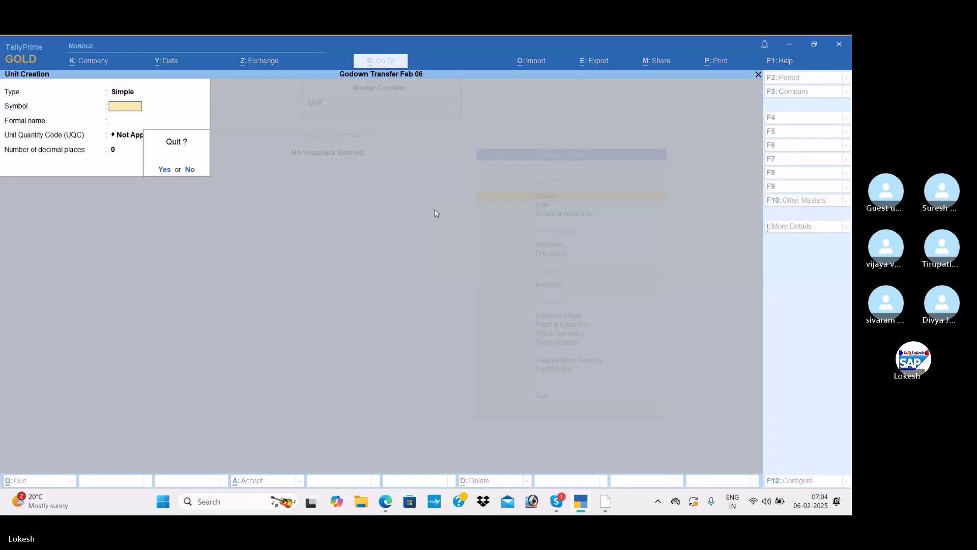
Start a new stock item named Hard Disk under Primary, measured in nos, without components and with GST applicable
key(Escape)
key(Up)
key(Return)
key(alt+Tab)
key(alt+Tab)
text(Har)
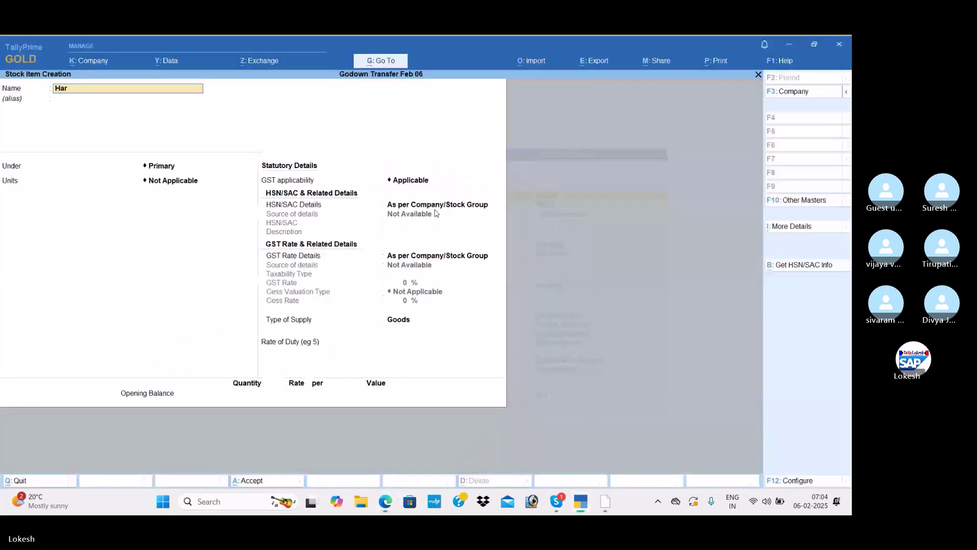
text(d Disk)
key(Return)
key(Return)
key(Return)
key(Down)
key(Return)
key(Return)
key(Return)
Specify the Hard Disk item's HSN/SAC details directly, with code 74185 and no description
key(alt+Tab)
key(alt+Tab)
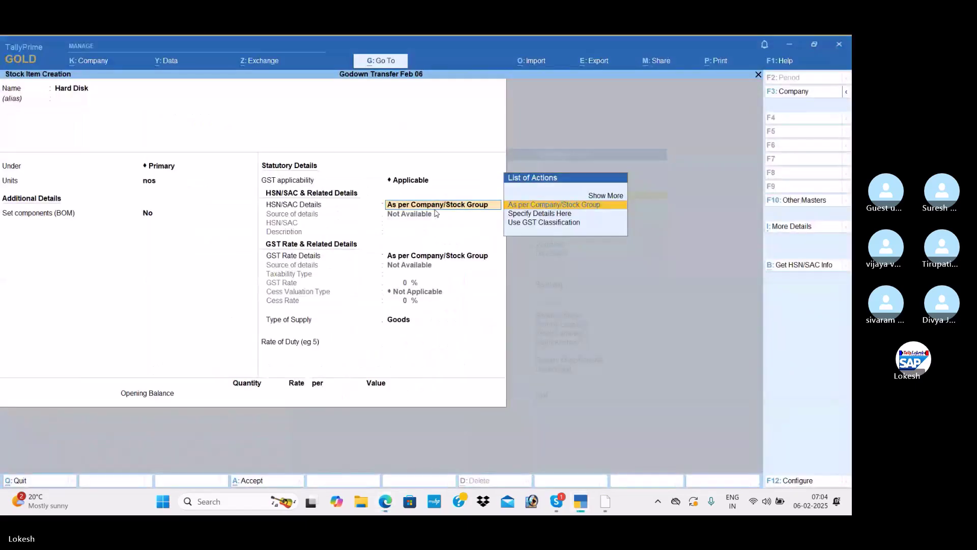
key(Down)
key(Return)
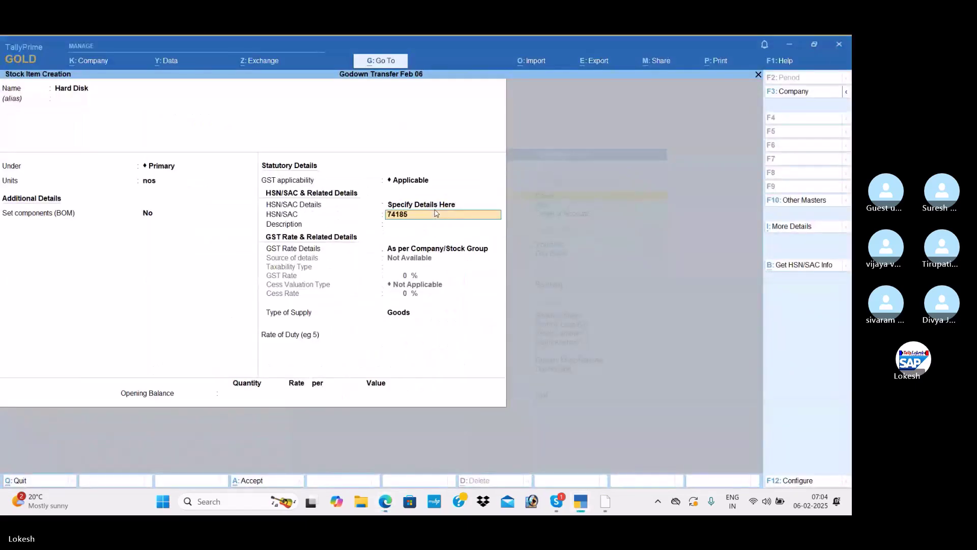
key(Return)
key(Return)
Specify a GST rate of 18% for the Hard Disk item and save it
key(Down)
key(Return)
key(Return)
key(alt+Tab)
key(alt+Tab)
text(18)
key(Return)
key(Return)
key(Return)
key(Return)
key(Return)
Start the next stock item from the exercise, Monitor, under Primary with nos as its unit
key(alt+Tab)
key(alt+Tab)
text(Monir)
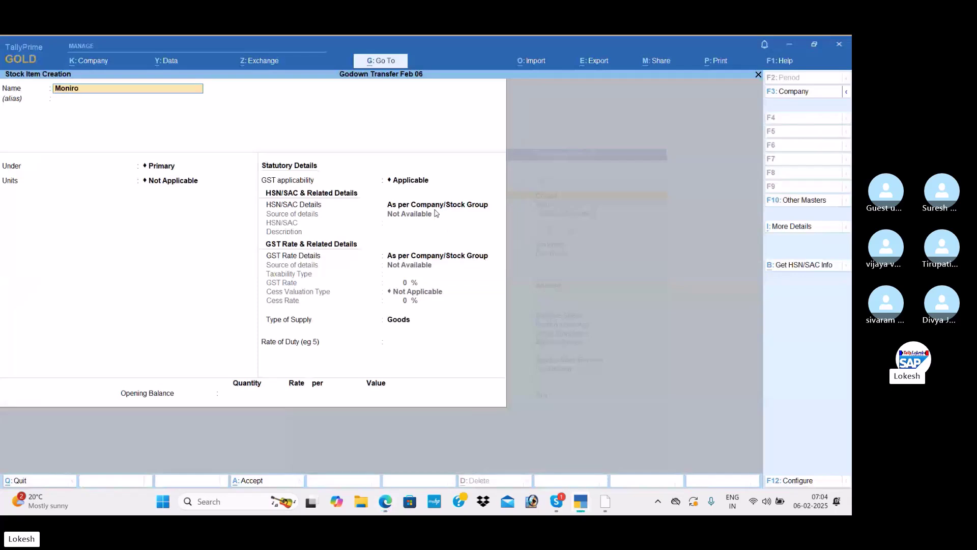
text(o)
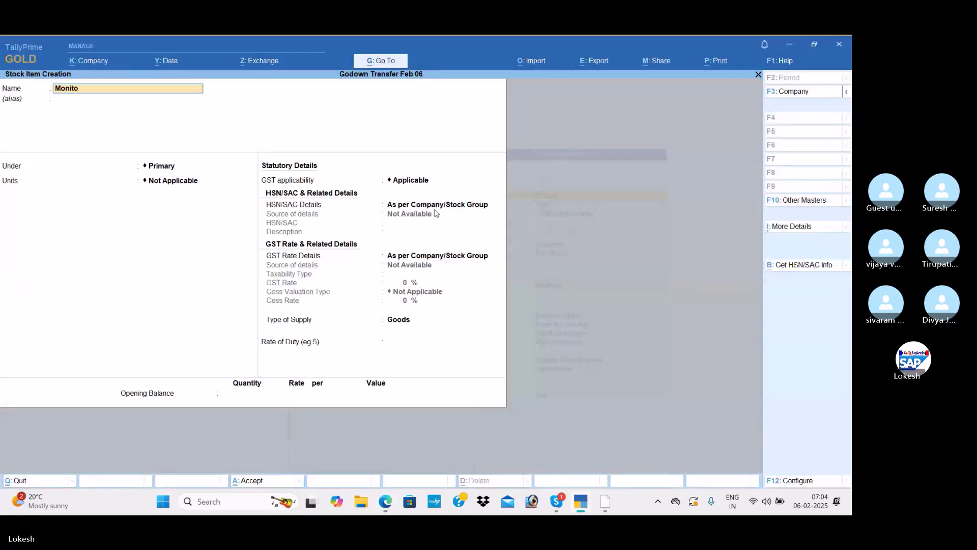
key(Return)
key(Return)
key(Return)
key(Down)
key(Return)
key(Return)
key(Return)
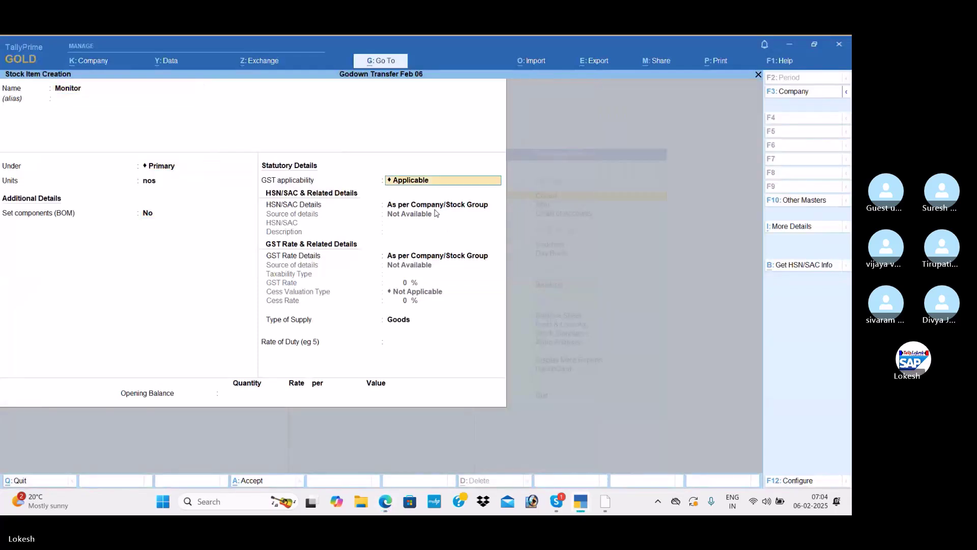
Specify the Monitor item's HSN/SAC details directly, with code 98745
key(Return)
key(BackSpace)
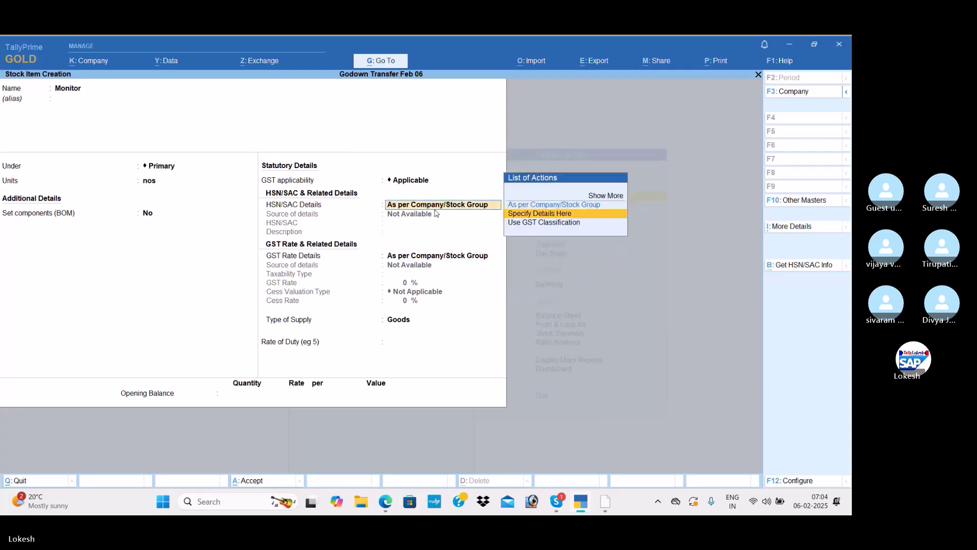
key(Down)
key(Return)
text(98745)
key(Return)
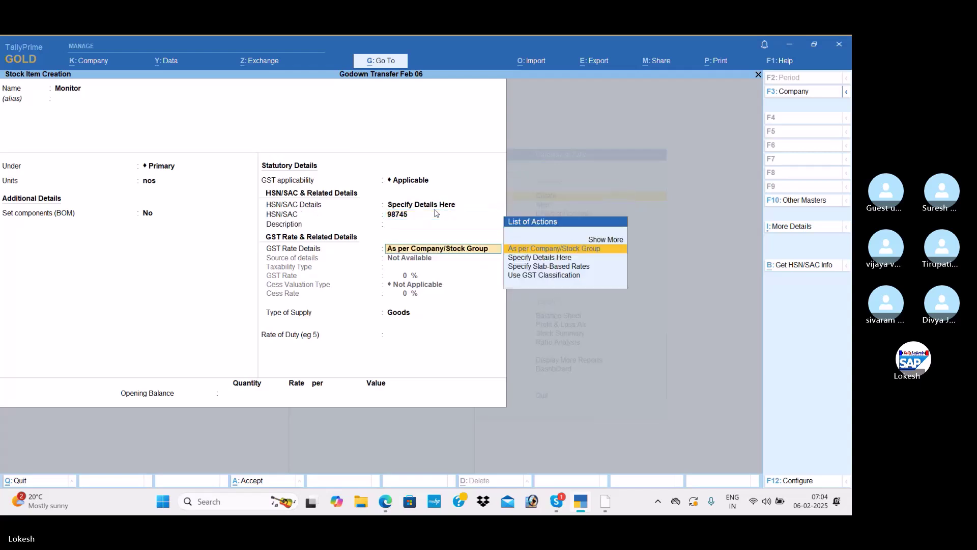
Specify the Monitor item's GST rate of 18% from the exercise and save the item
key(Down)
key(Return)
key(Return)
key(Return)
key(Return)
key(Return)
Look up the next item in the exercise and start a stock item named Processor Athlon measured in nos
key(alt+Tab)
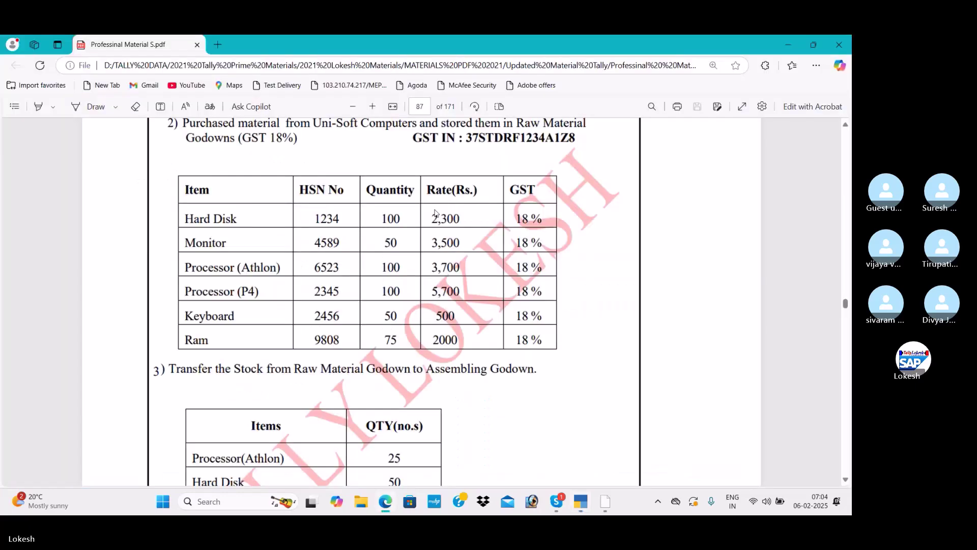
key(alt+Tab)
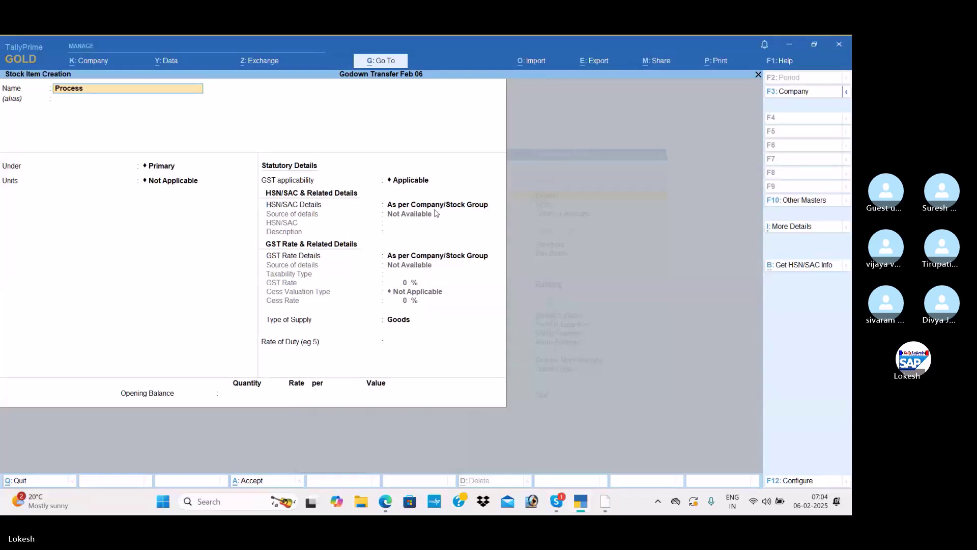
text(Processor athl)
key(Return)
key(Return)
key(Down)
key(Return)
key(Return)
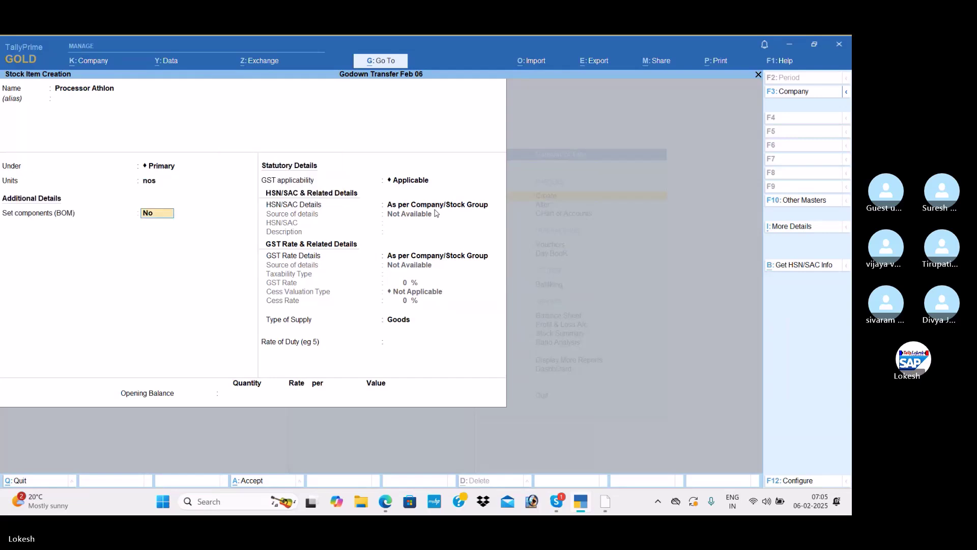
Specify the Processor Athlon item's HSN/SAC details directly, with code 9874
key(Return)
key(Down)
key(Return)
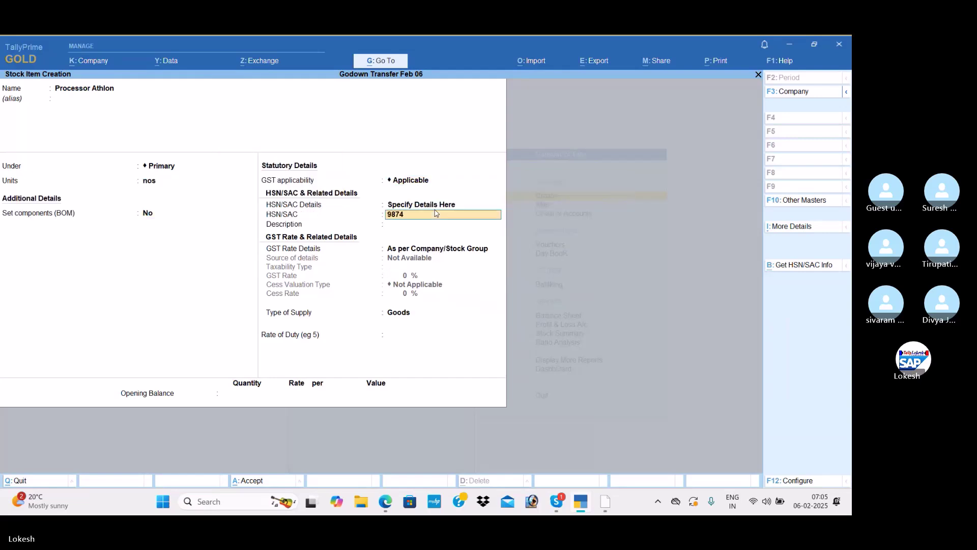
key(Return)
key(Return)
Specify a taxable GST rate of 18% for Processor Athlon and save the stock item
key(Down)
key(Return)
key(Return)
text(18)
key(Return)
key(Return)
key(Return)
key(Return)
key(Return)
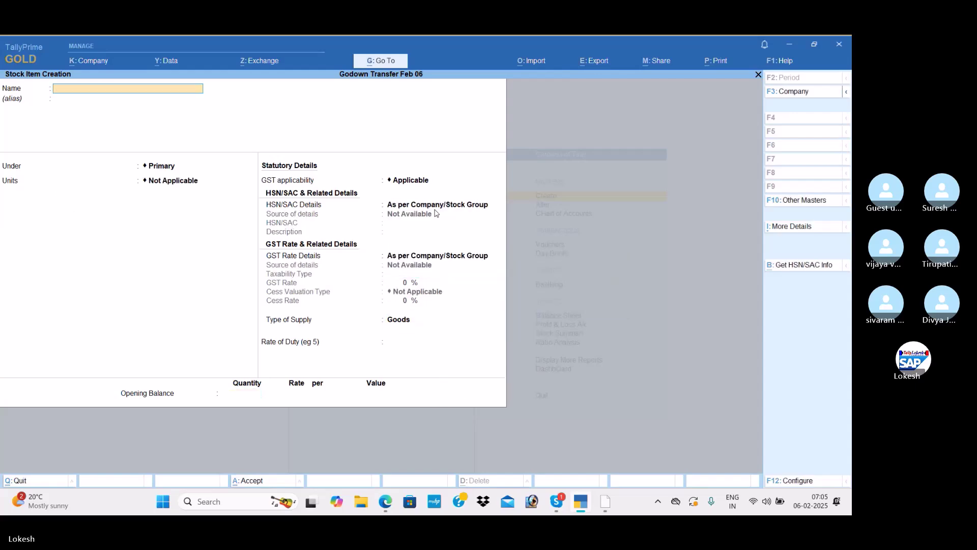
Check the exercise and start a stock item named Processor P4 under Primary with nos as its unit
key(alt+Tab)
key(alt+Tab)
text(Processor P4)
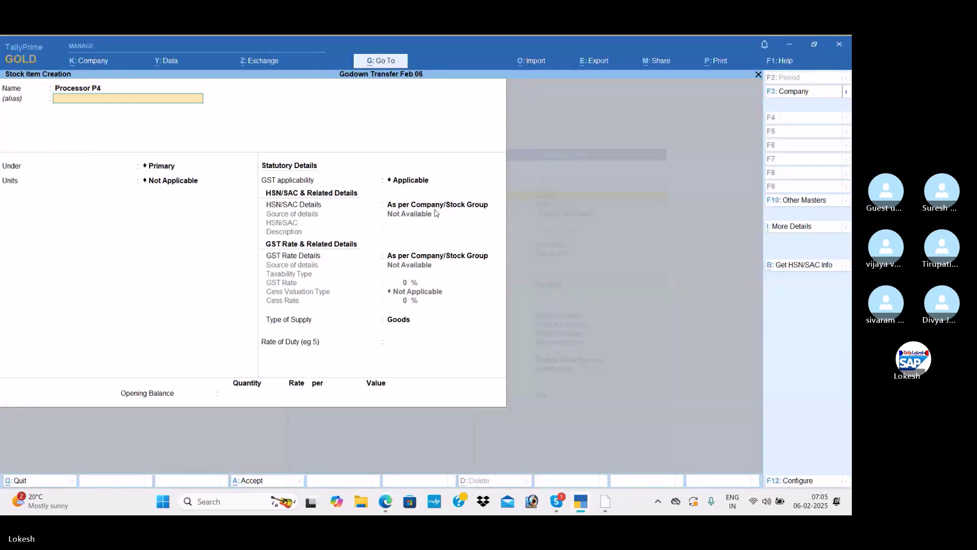
key(Return)
key(Return)
key(Return)
key(Down)
key(Return)
Specify the Processor P4 item's HSN/SAC details directly, with code 985623
key(Return)
key(Down)
key(Return)
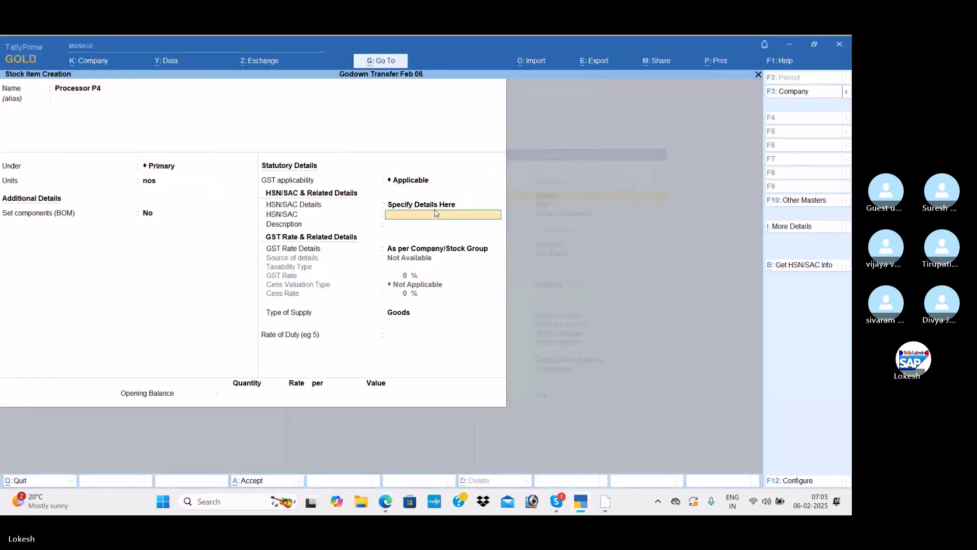
key(Return)
key(Return)
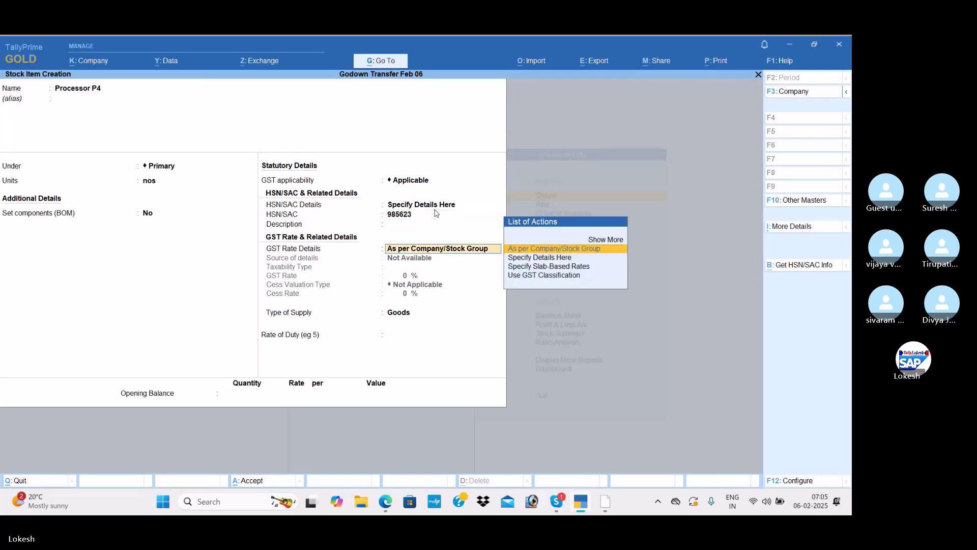
Specify Processor P4's GST rate of 18% from the exercise and save the stock item
key(Down)
key(Return)
key(Return)
key(Return)
key(Return)
key(Return)
key(Return)
Check the exercise and start a stock item named Keyboard under Primary with nos as its unit
key(alt+Tab)
key(alt+Tab)
text(Keyb)
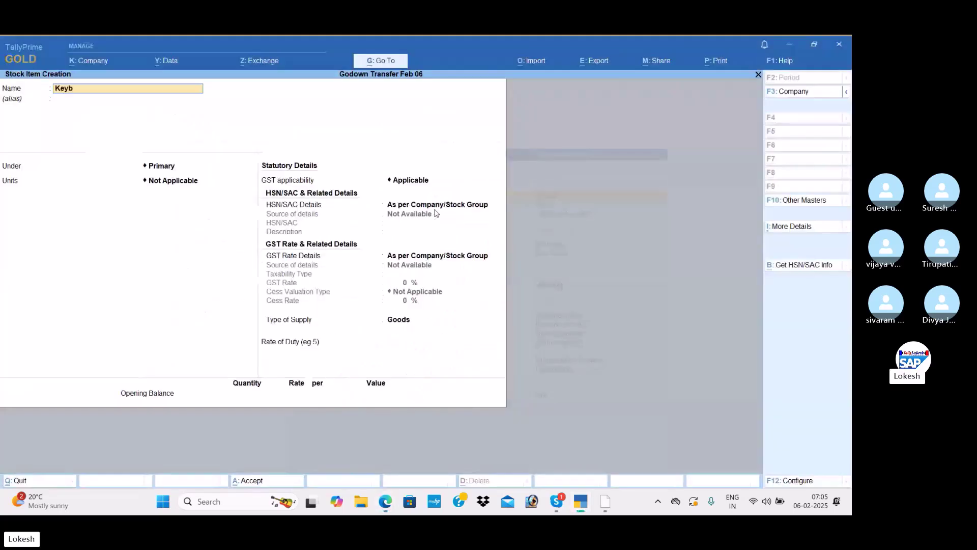
text(oard)
key(Return)
key(Return)
key(Return)
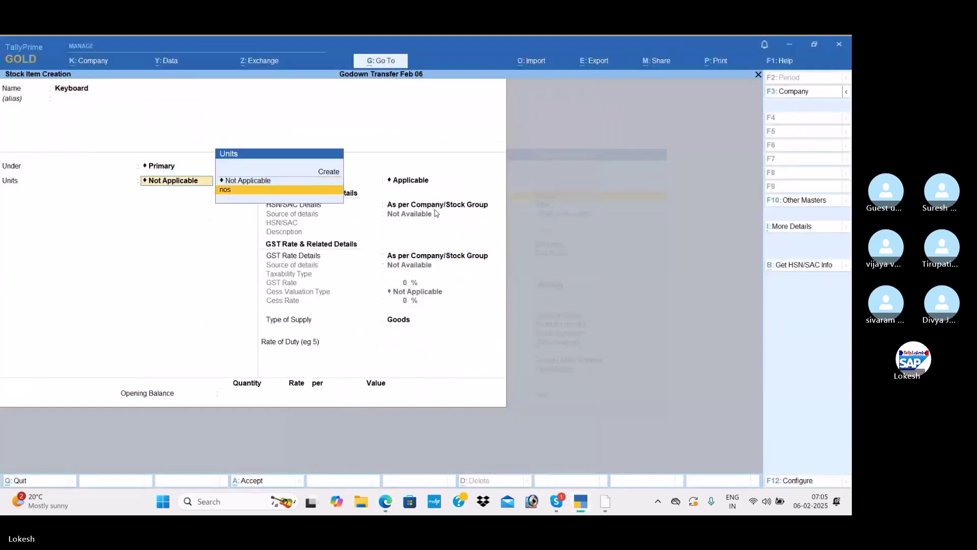
key(Return)
key(Return)
Specify the Keyboard item's HSN/SAC details directly, with code 51263 and no description
key(Return)
key(Down)
key(Return)
text(51263)
key(Return)
key(Return)
Specify a taxable GST rate of 18% for the Keyboard item and save it
key(Down)
key(Return)
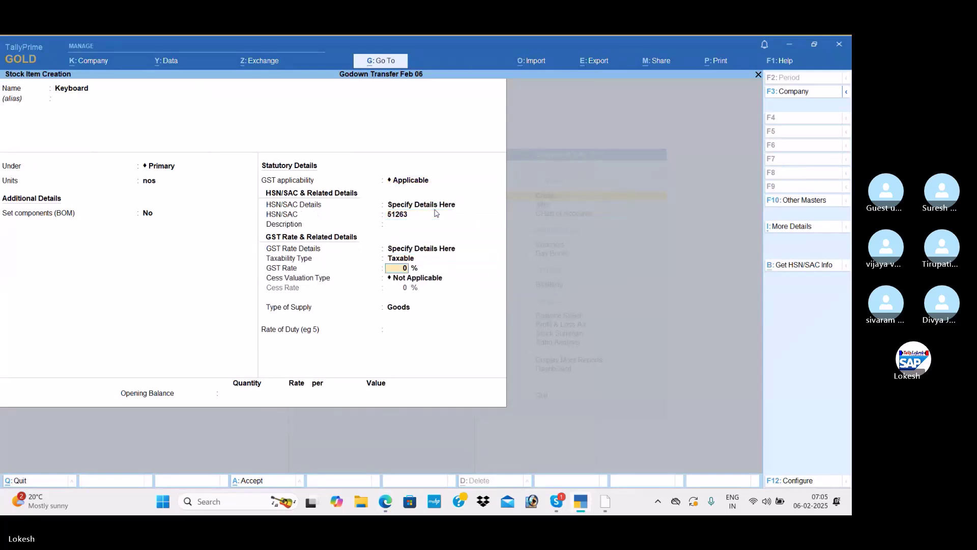
key(Return)
key(Return)
key(Return)
key(Return)
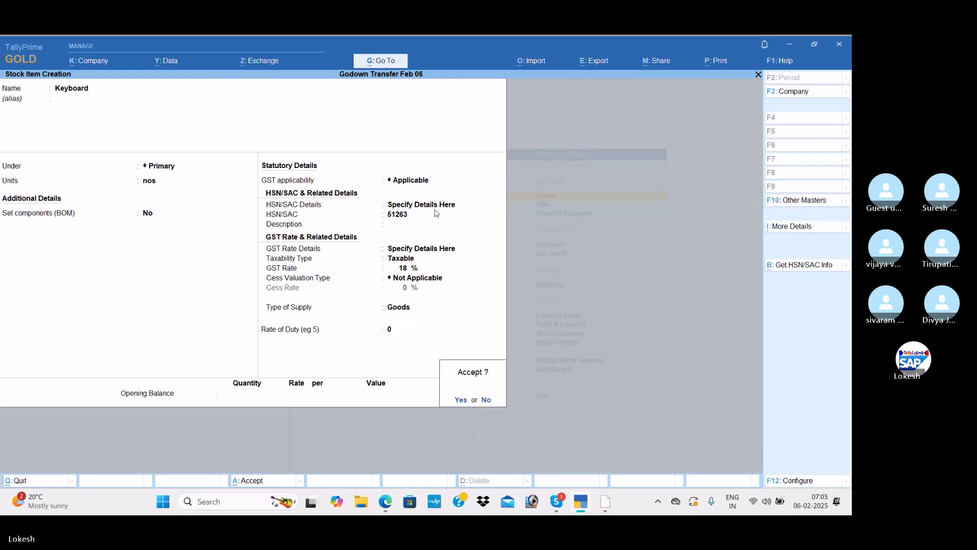
key(Return)
Check the exercise and start a stock item named Ram under Primary with nos as its unit
key(alt+Tab)
key(alt+Tab)
text(Ram)
key(Return)
key(Return)
key(Return)
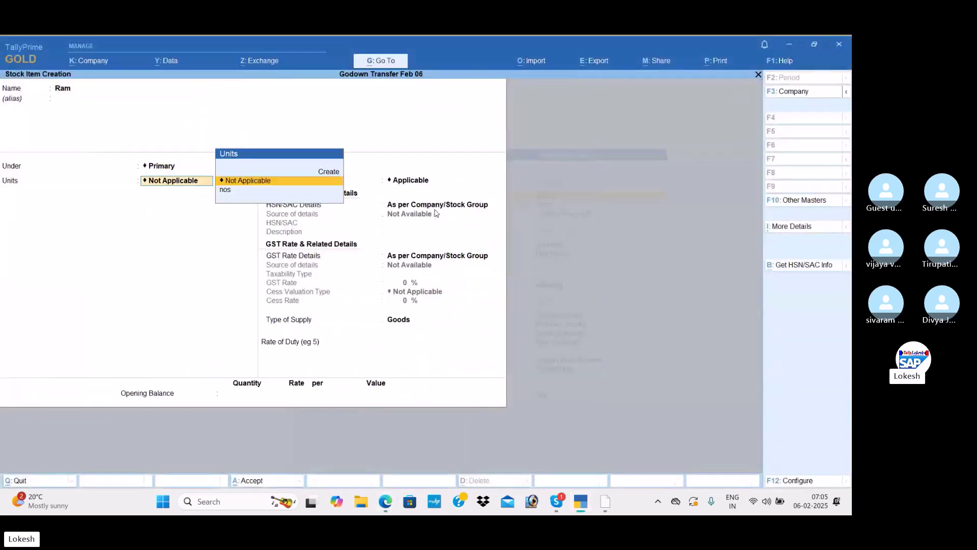
key(Down)
key(Return)
Assign nos as the Ram item's unit and specify its HSN/SAC details directly, with code 98541 and no description
key(Return)
key(Down)
key(Return)
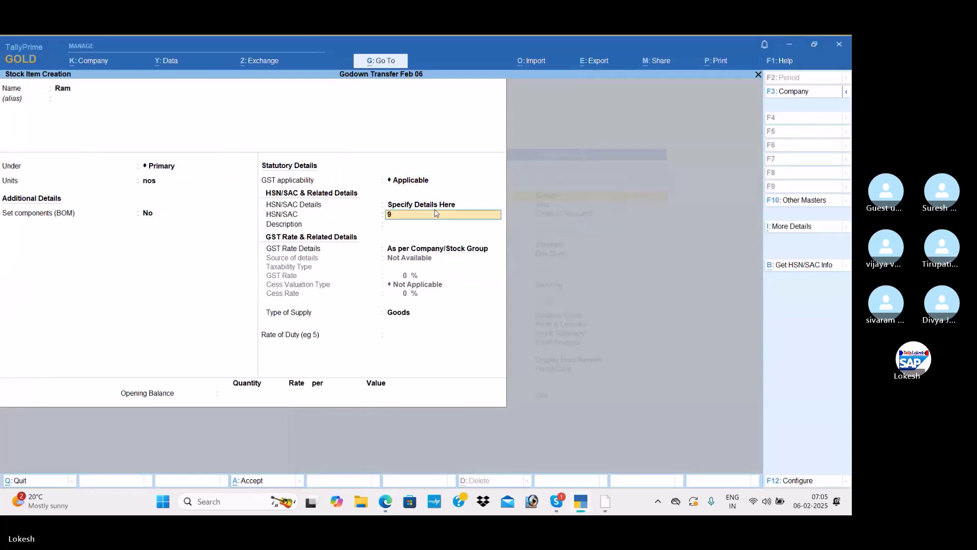
key(Return)
key(Return)
Specify a taxable GST rate of 18% for the Ram item and save it
key(Down)
key(Return)
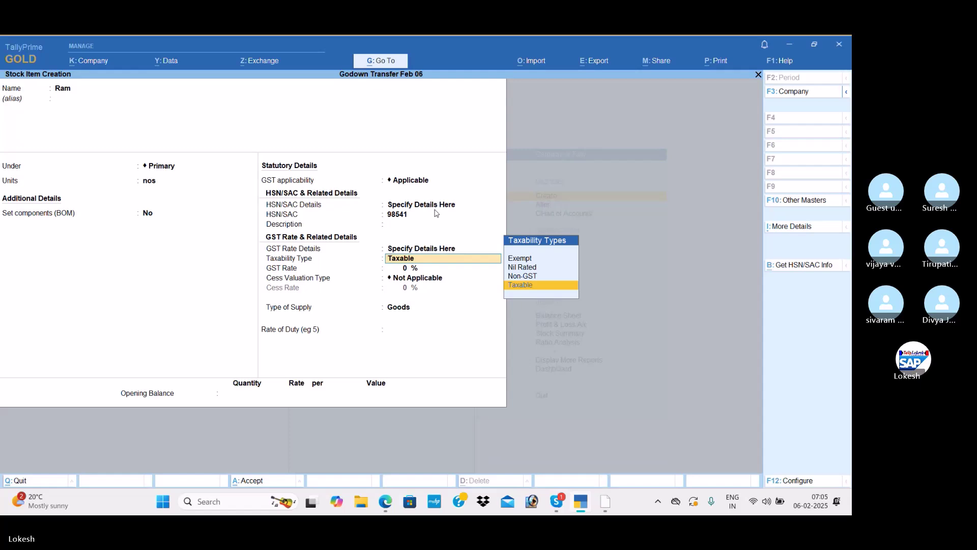
key(Return)
key(Return)
key(Return)
key(Return)
key(Return)
key(Return)
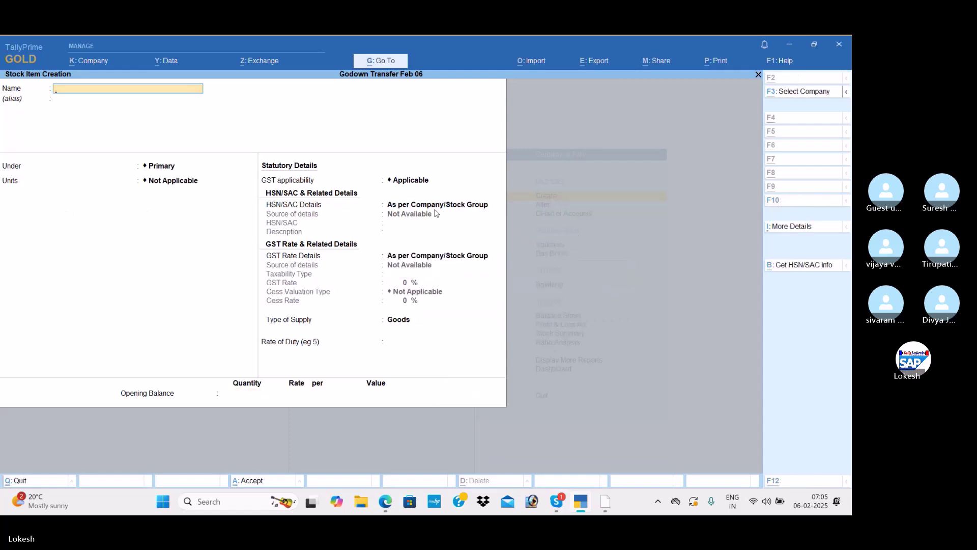
Check the exercise for the godowns needed, leave stock item creation and start creating a godown
key(alt+Tab)
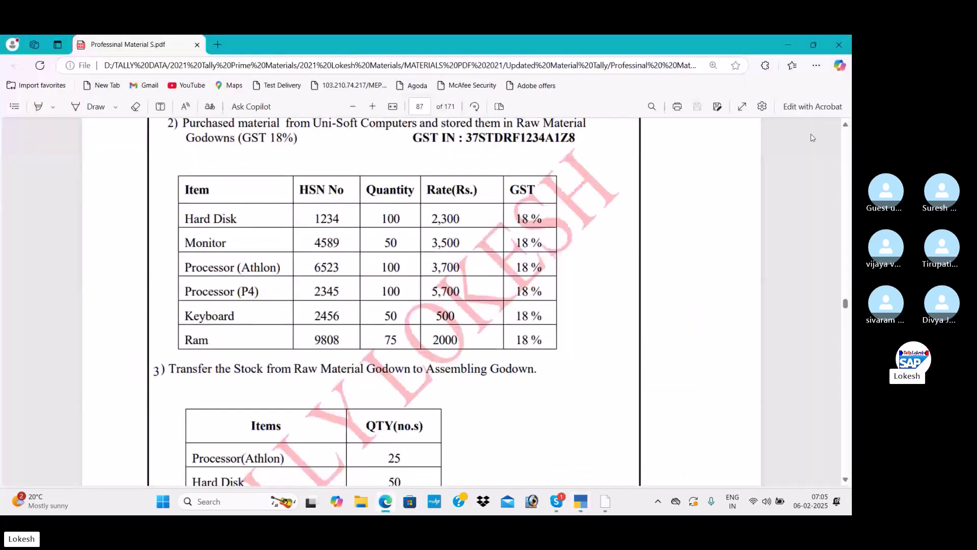
click(845, 124)
click(845, 124)
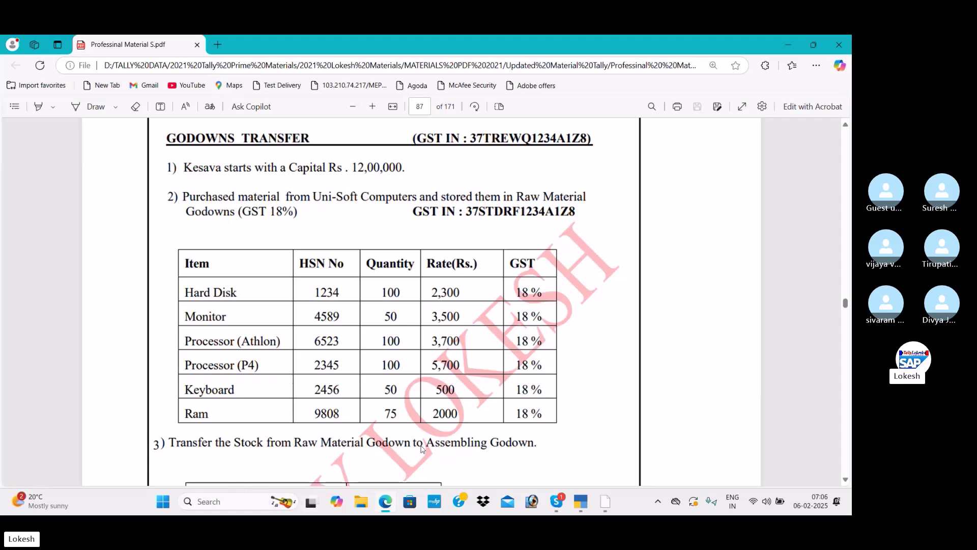
key(alt+Tab)
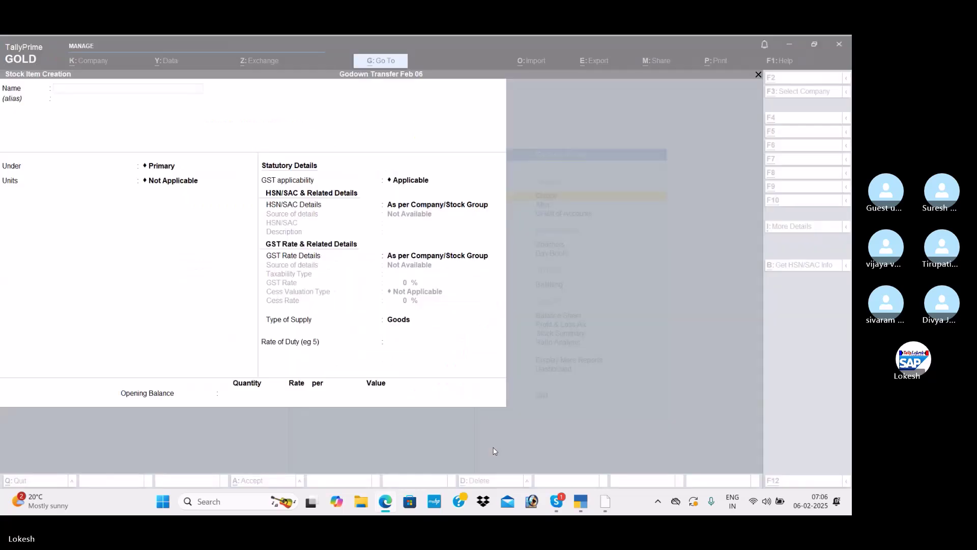
key(Escape)
key(y)
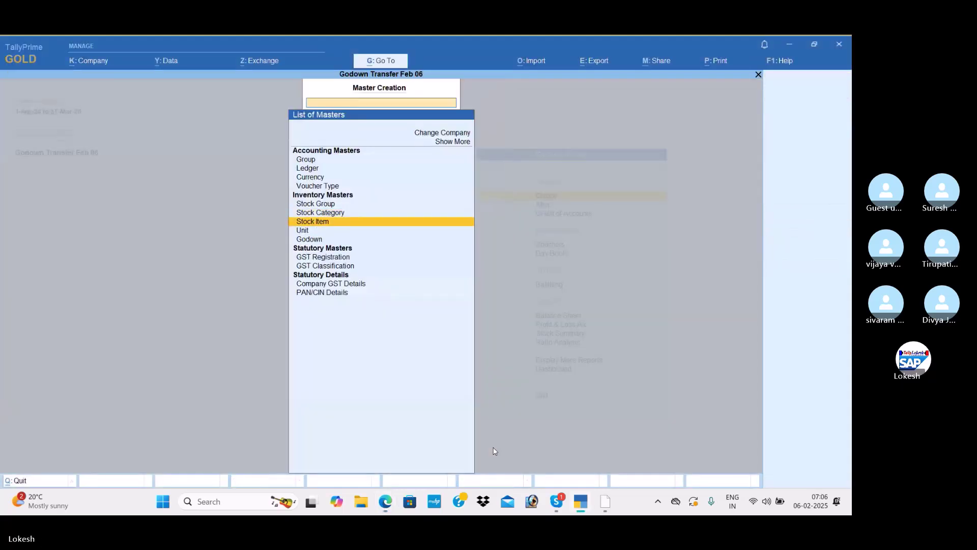
key(Down)
key(Down)
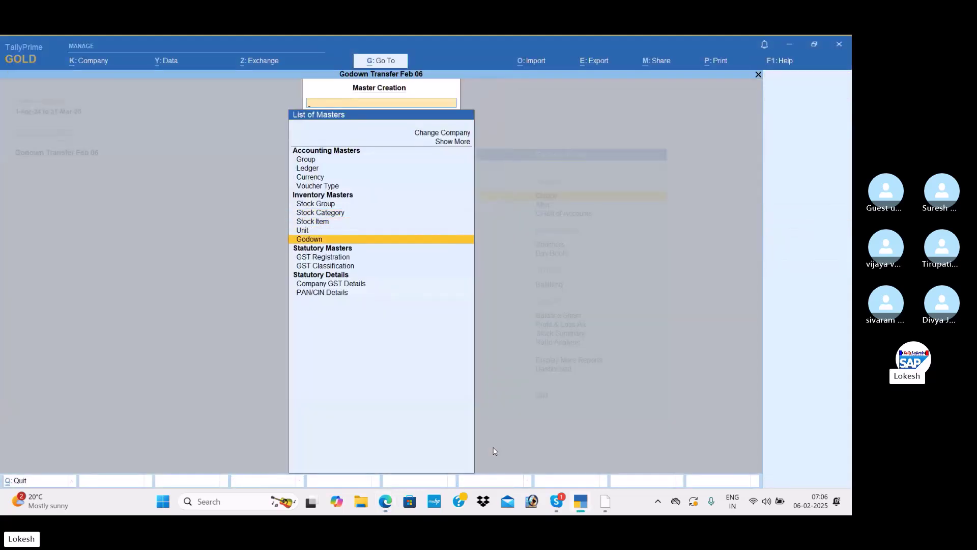
key(Return)
key(Return)
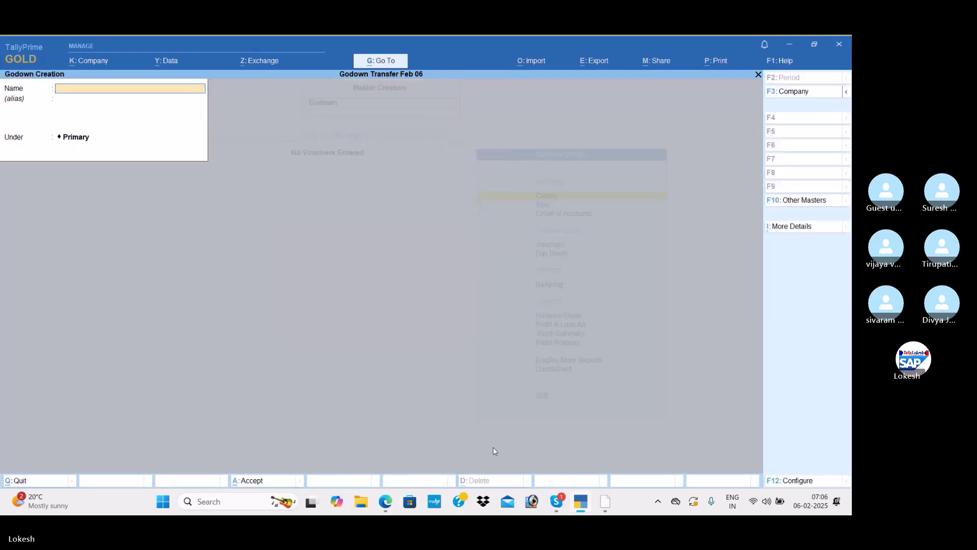
Create a godown named Raw Material Godown under Primary
text(Raw Material)
text(own)
key(Return)
key(Return)
key(Return)
Create a godown named Assembling Godown under Primary and leave godown creation
text(Assembling Godown)
key(Return)
key(Return)
key(Return)
key(Escape)
key(y)
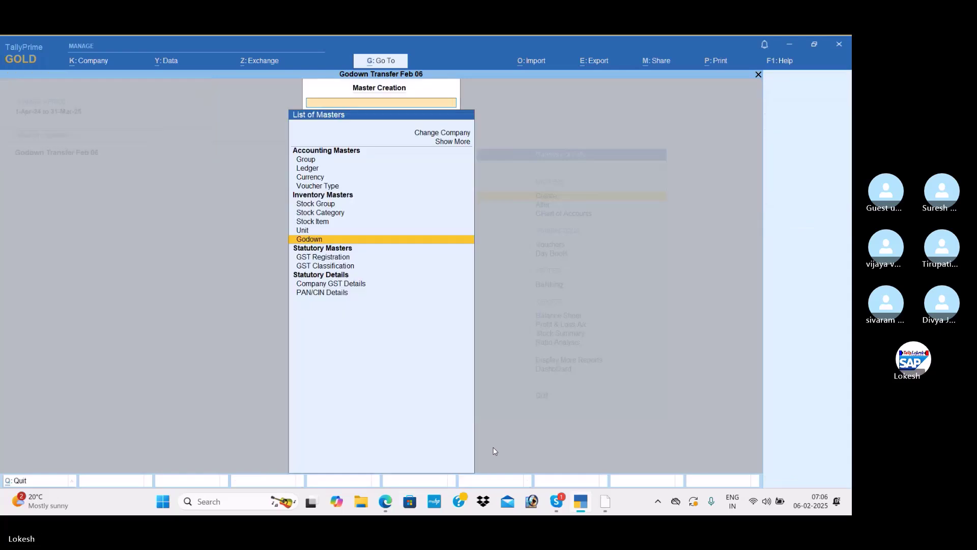
Start a receipt voucher with Capital as the credited ledger
key(Escape)
key(Down)
key(Down)
key(Down)
key(Return)
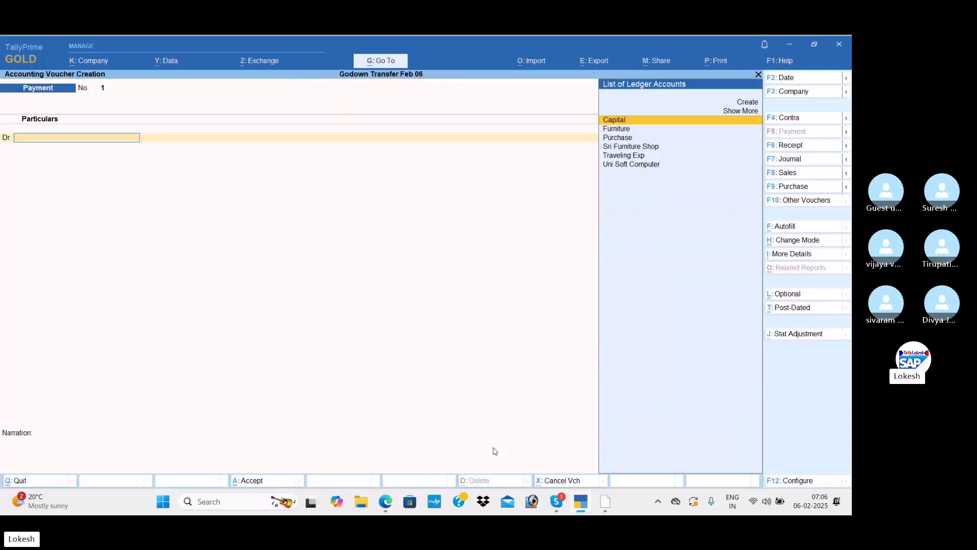
click(811, 154)
key(Return)
Check the exercise, credit Capital with 12,00,000, debit Cash for the same amount and save the receipt
key(alt+Tab)
key(alt+Tab)
text(12000)
key(Return)
key(Return)
key(Down)
key(Return)
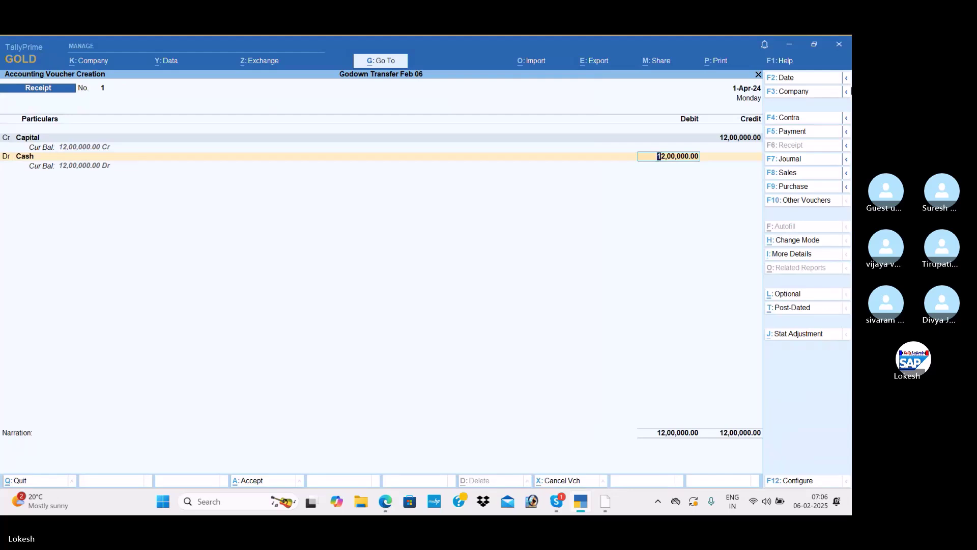
key(ctrl+a)
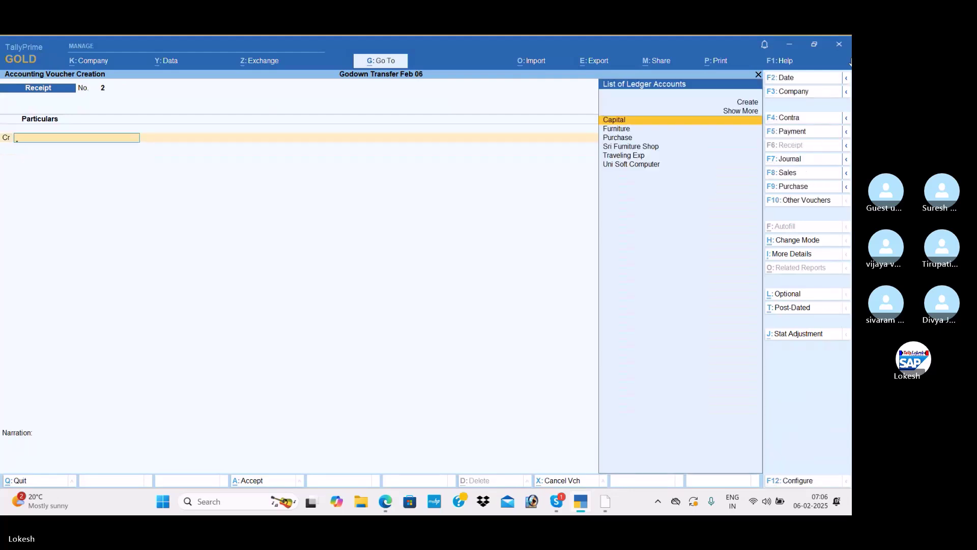
Start a purchase voucher with Uni Soft Computer as the party and Purchase as the purchase ledger
click(792, 187)
key(Return)
key(Down)
key(Down)
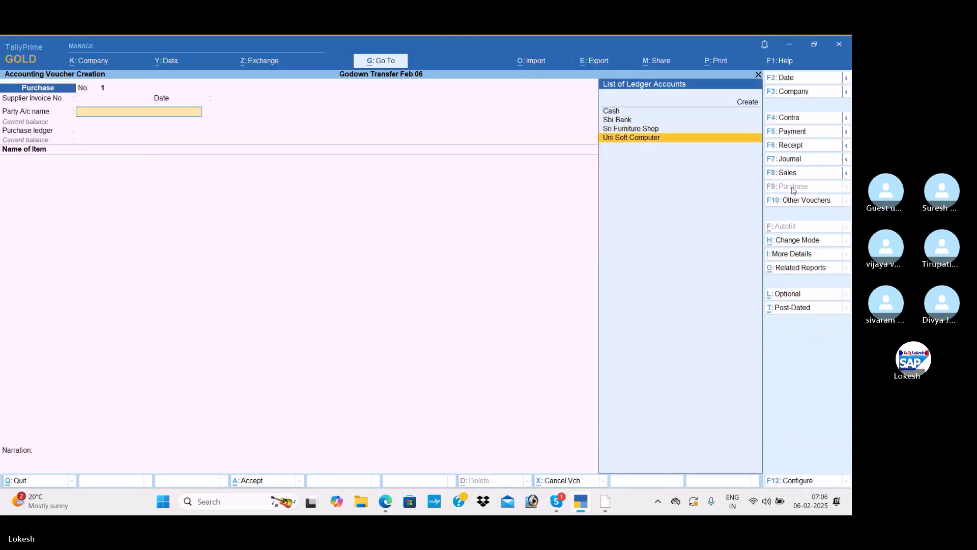
key(Down)
key(Return)
key(ctrl+a)
key(ctrl+a)
key(Return)
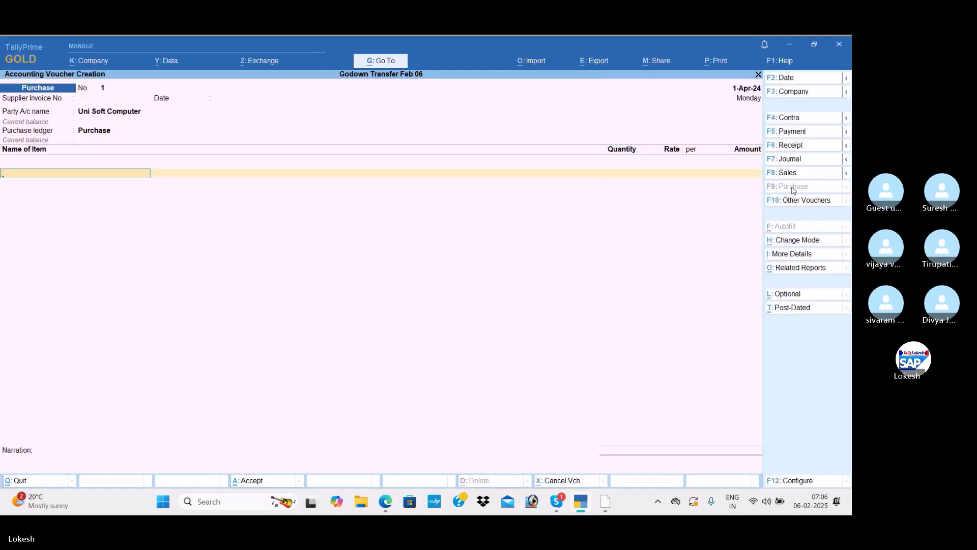
Check the exercise, add Hard Disk to the purchase voucher and allocate it to Raw Material Godown
key(alt+Tab)
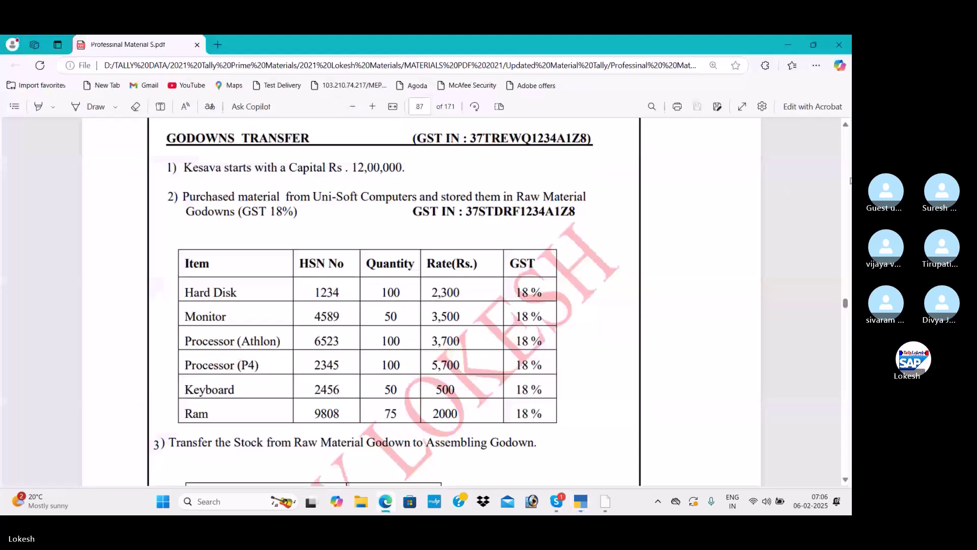
key(alt+Tab)
text(H)
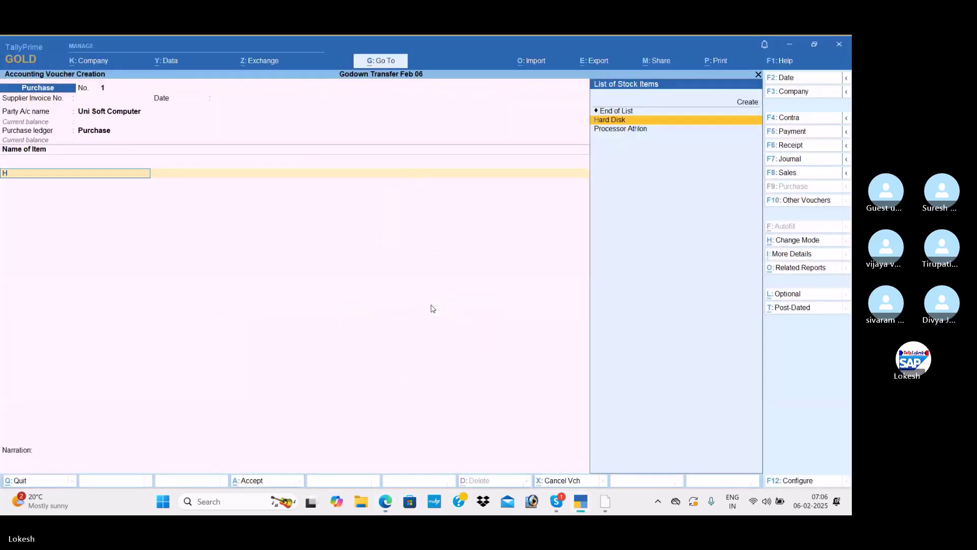
key(Return)
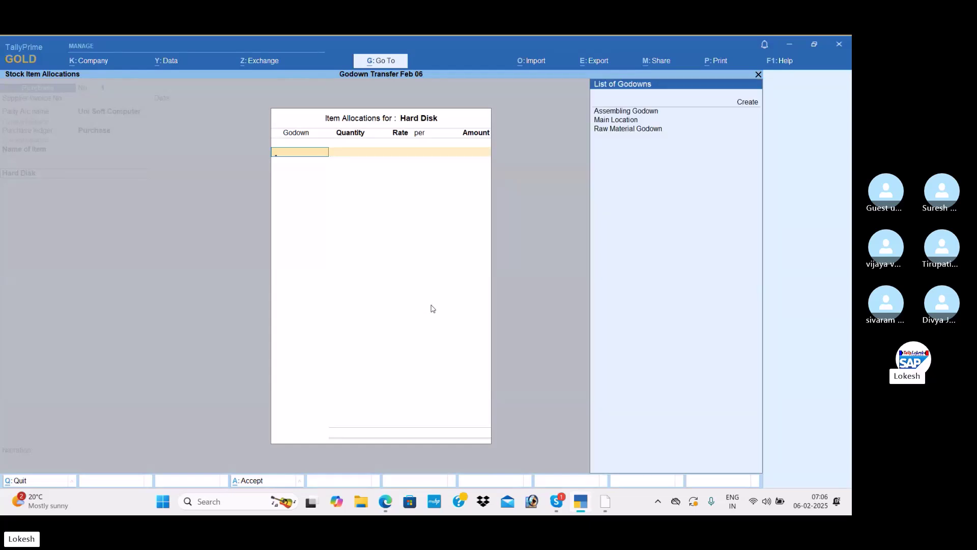
key(Down)
key(Down)
key(Down)
key(Down)
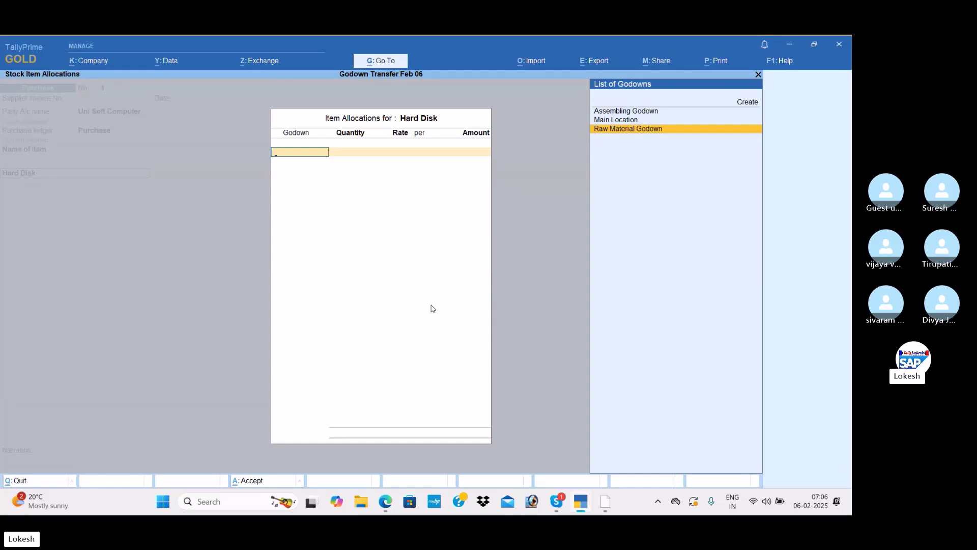
key(Return)
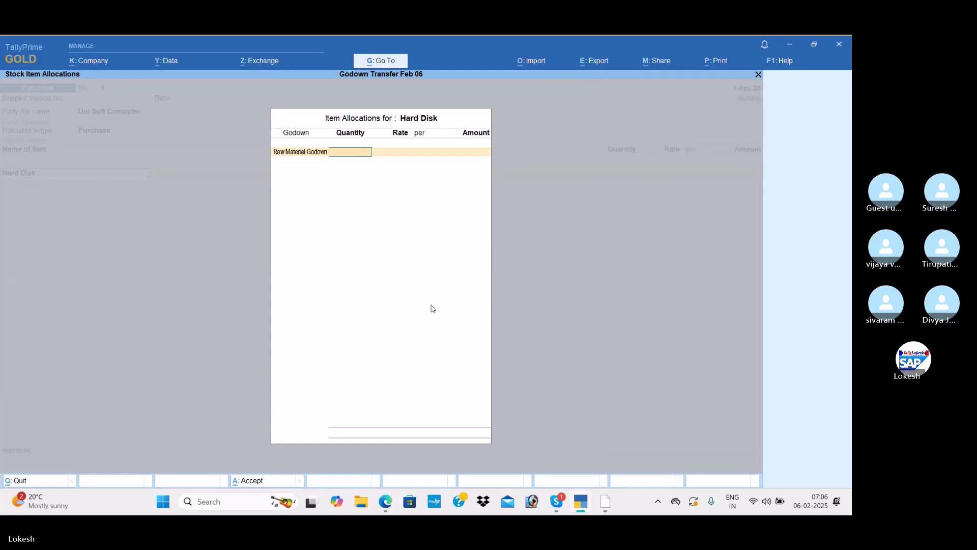
Set the Hard Disk allocation to 100 nos at a rate of 2,300 and complete the item line
key(alt+Tab)
key(alt+Tab)
text(100)
key(Return)
text(2,300)
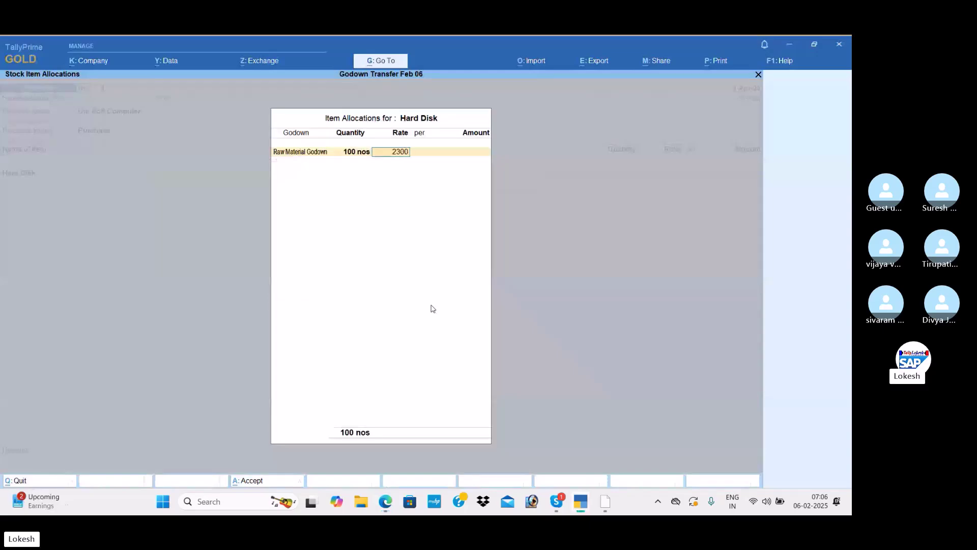
key(Return)
key(Return)
key(Return)
key(Return)
Add Monitor to the purchase voucher and allocate it to Raw Material Godown
key(alt+Tab)
key(alt+Tab)
text(Mo)
key(Return)
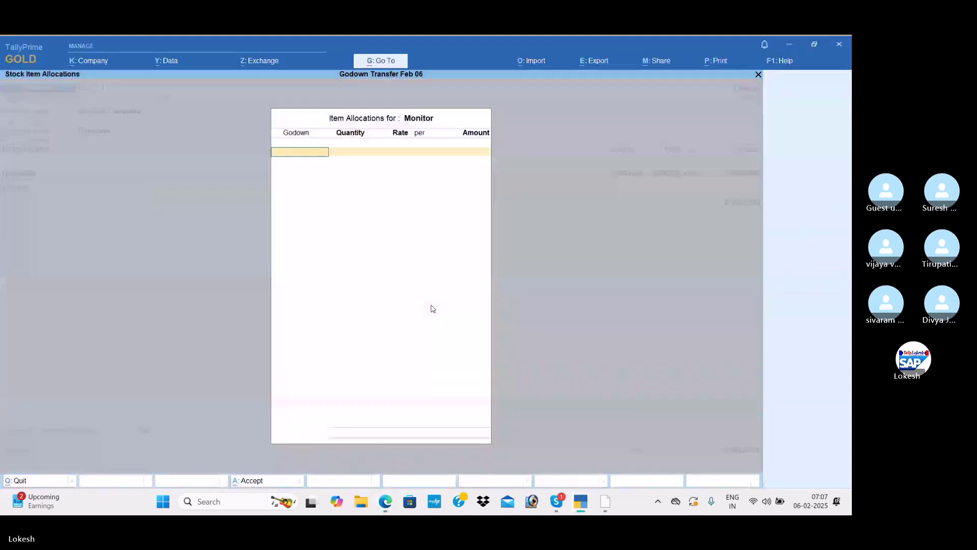
key(Down)
key(Down)
key(Return)
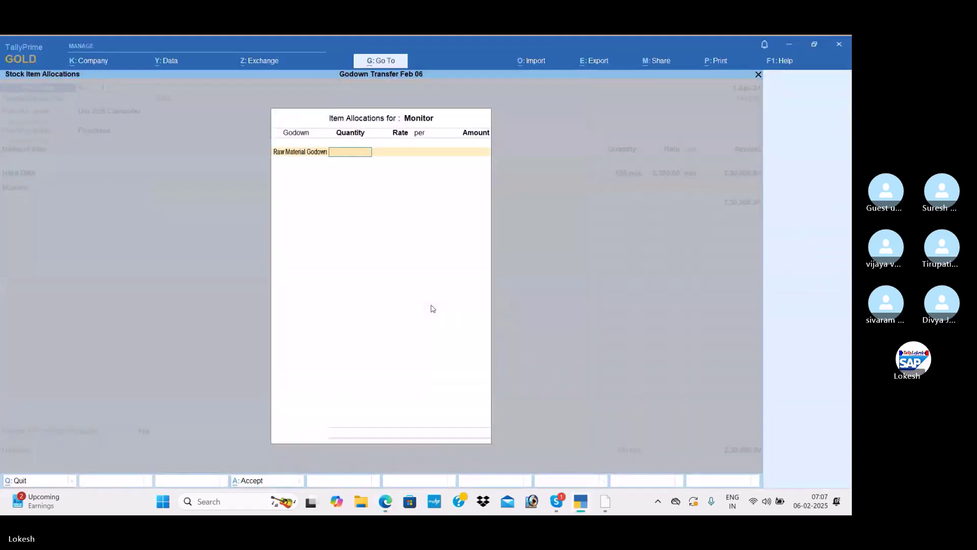
Set the Monitor allocation to 50 nos at a rate of 3,500 and complete the item line
key(alt+Tab)
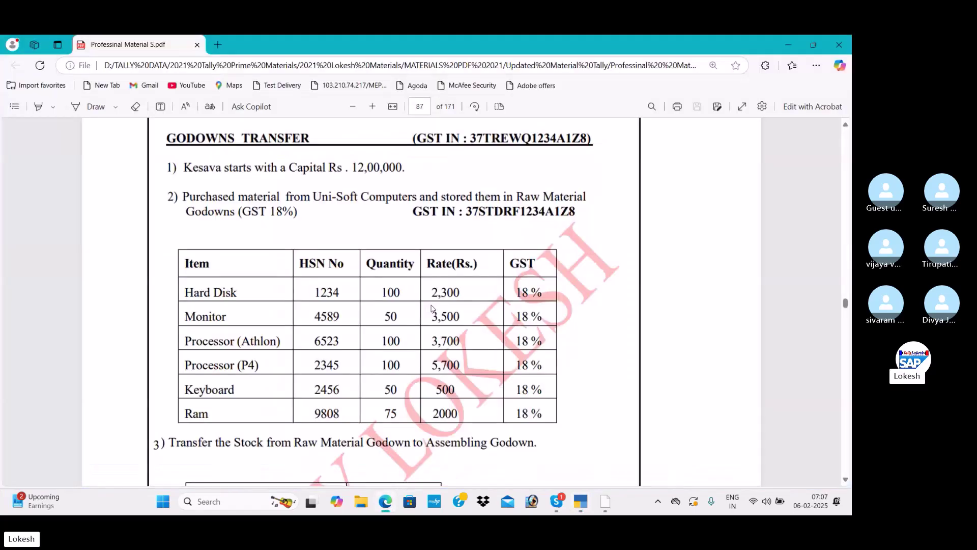
key(alt+Tab)
text(50)
key(Return)
key(alt+Tab)
key(alt+Tab)
text(3,500)
key(Return)
key(Return)
key(Return)
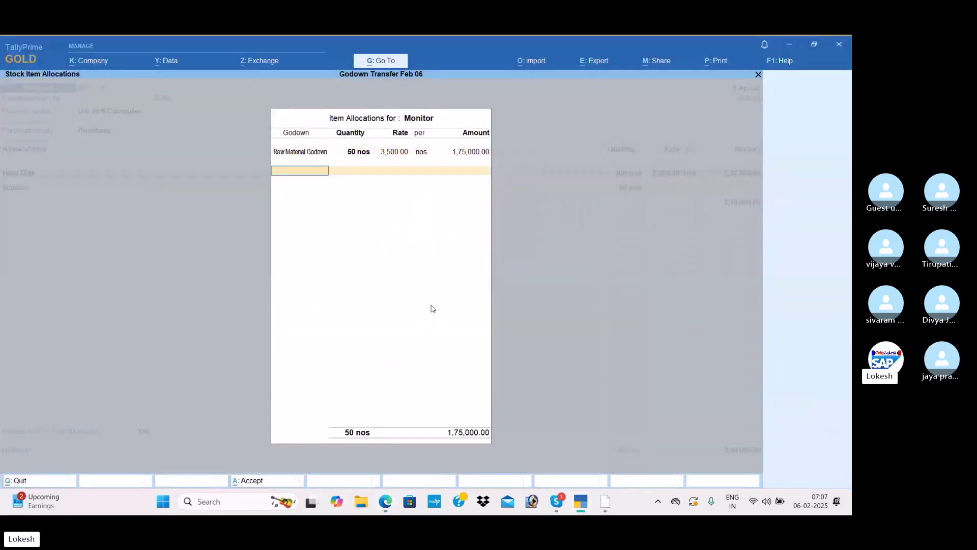
key(Return)
key(Return)
Check the exercise, add Processor Athlon to the purchase voucher and allocate it to Raw Material Godown
key(alt+Tab)
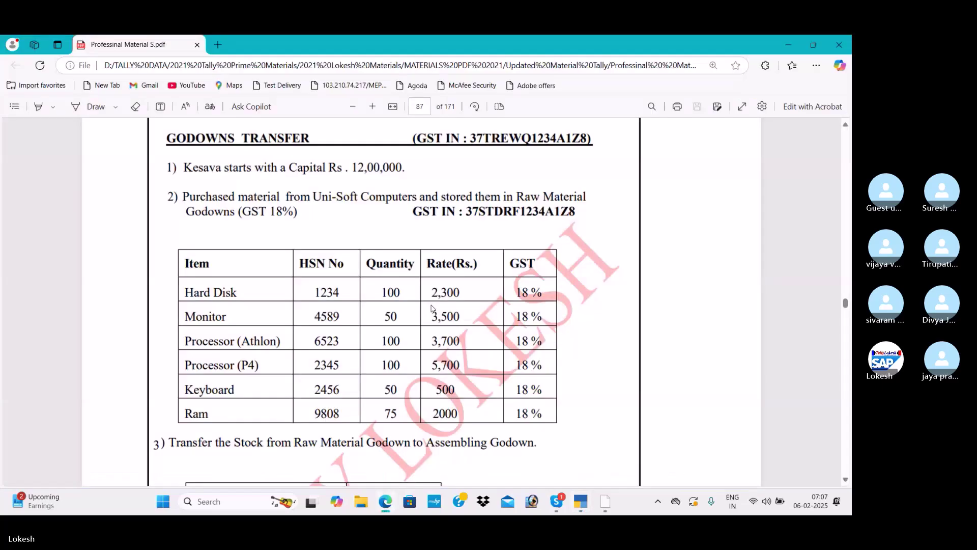
key(alt+Tab)
text(Pr)
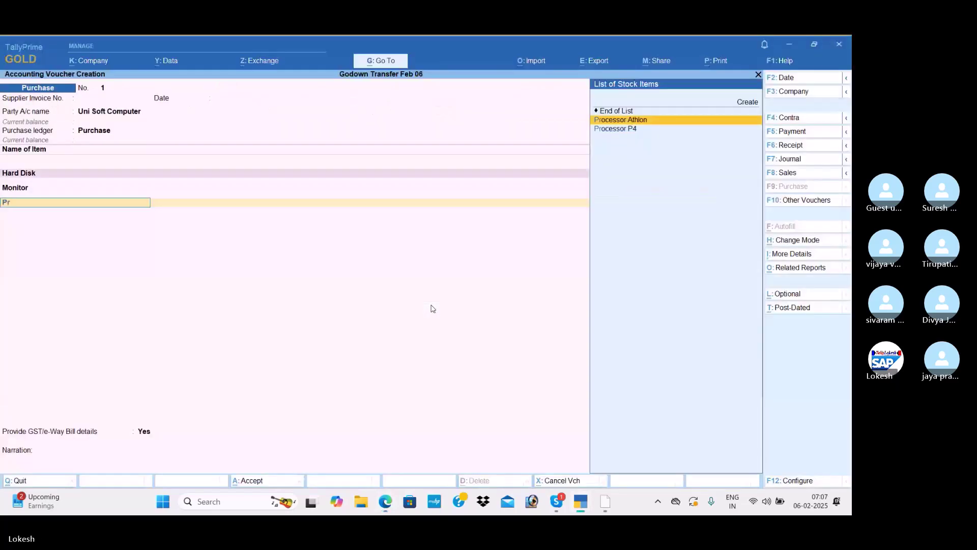
key(alt+Tab)
key(alt+Tab)
key(Return)
key(Return)
Set the Processor Athlon allocation to 100 nos at a rate of 3,700 and complete the item line
text(100)
key(Return)
text(3700)
key(Return)
key(Return)
key(Return)
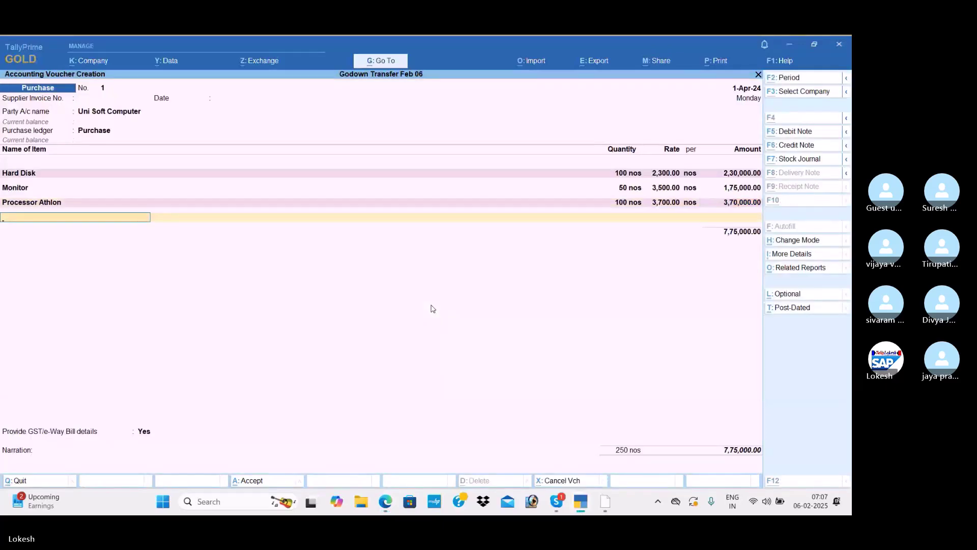
Add Processor P4 to the purchase voucher and allocate it to Raw Material Godown
key(alt+Tab)
text(Pr)
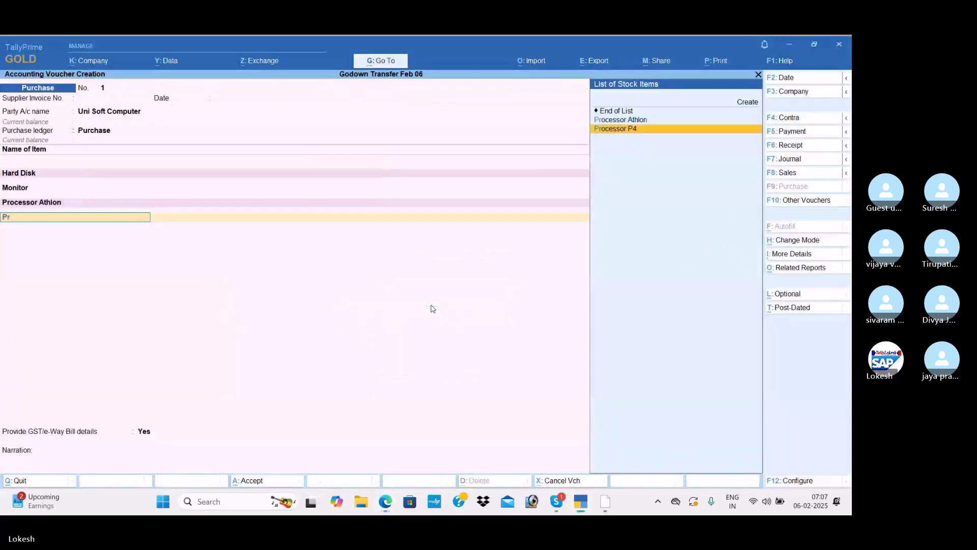
key(Return)
key(Down)
key(Down)
key(Return)
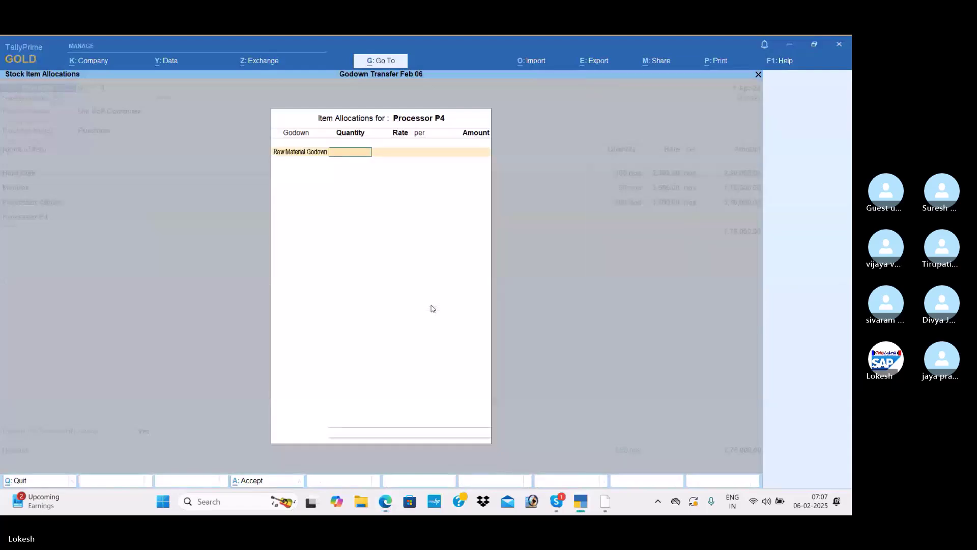
Set the Processor P4 allocation to 100 nos at a rate of 5,700 and complete the item line
key(alt+Tab)
key(alt+Tab)
text(100)
key(Return)
key(alt+Tab)
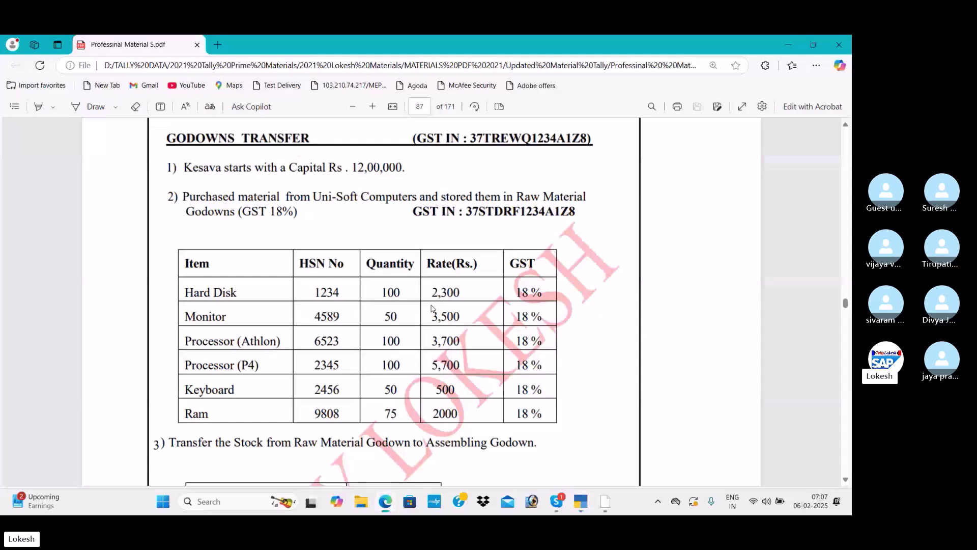
key(alt+Tab)
text(5700)
key(Return)
key(Return)
key(Return)
key(Return)
key(Return)
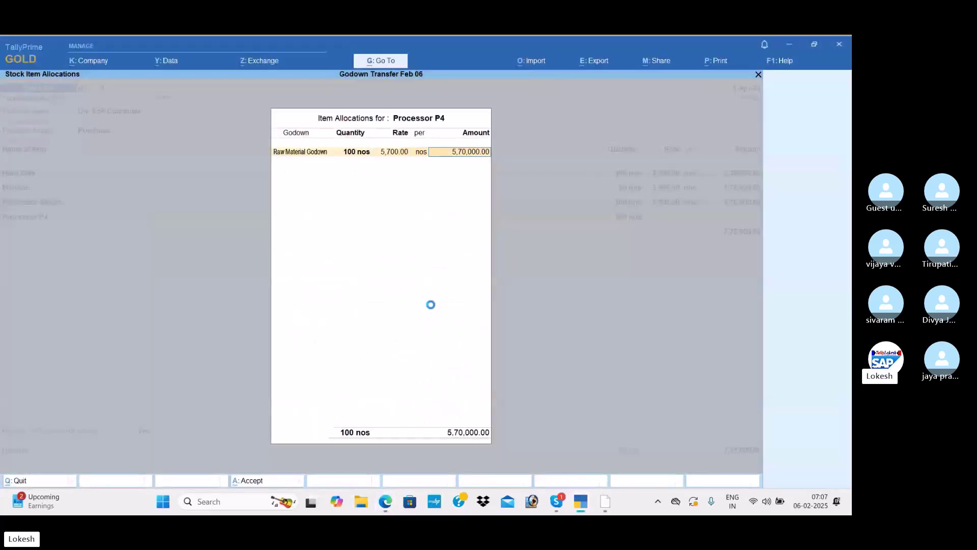
Add Keyboard to the purchase voucher and allocate it to Raw Material Godown
key(alt+Tab)
key(alt+Tab)
text(k)
key(Return)
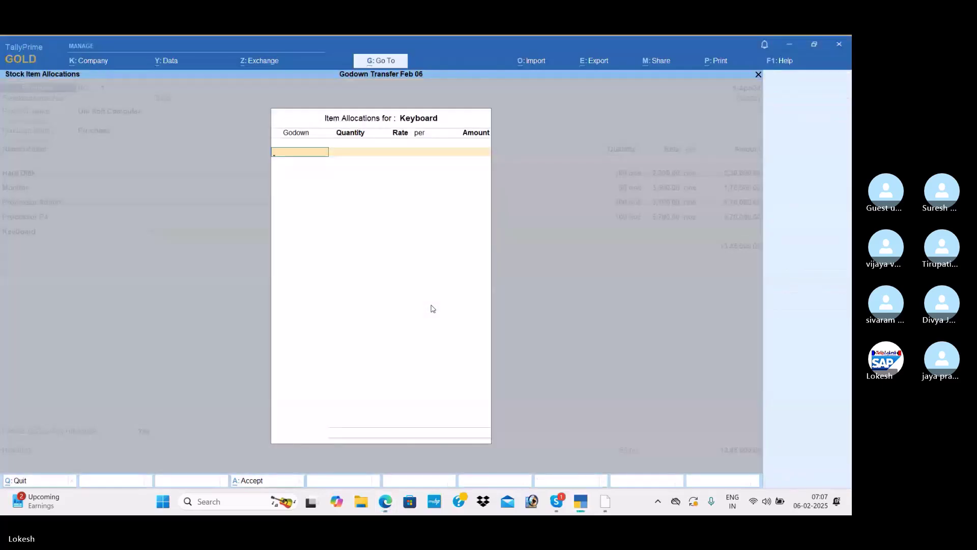
key(Down)
key(Down)
key(Return)
Set the Keyboard allocation to 50 nos at a rate of 500 and complete the item line
key(alt+Tab)
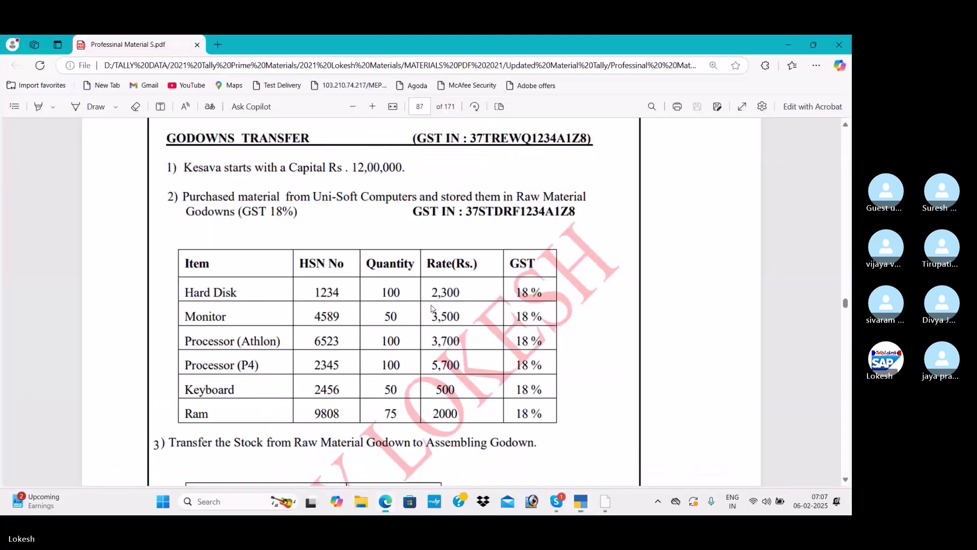
key(alt+Tab)
key(Return)
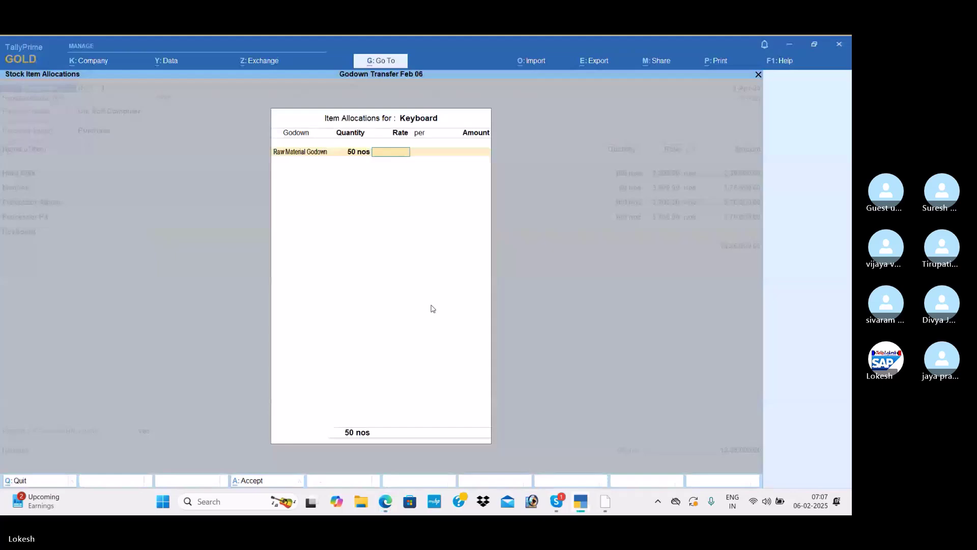
key(alt+Tab)
key(alt+Tab)
text(500)
key(Return)
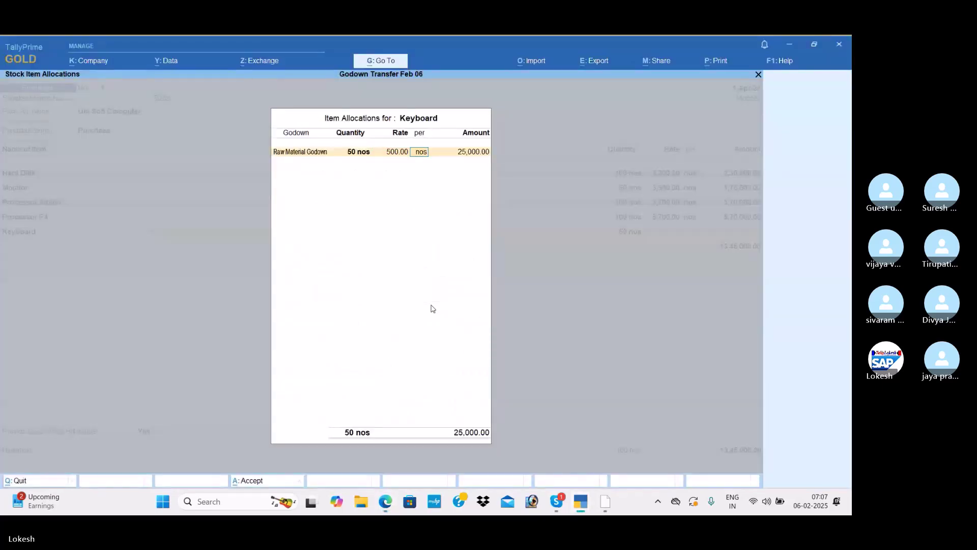
key(Return)
key(Return)
key(Return)
Add Ram to the purchase voucher and allocate it to Raw Material Godown
key(alt+Tab)
key(alt+Tab)
text(r)
key(Return)
key(Down)
key(Down)
key(Return)
Set the Ram allocation to 75 nos at a rate of 2,000 and complete the item line
key(alt+Tab)
key(alt+Tab)
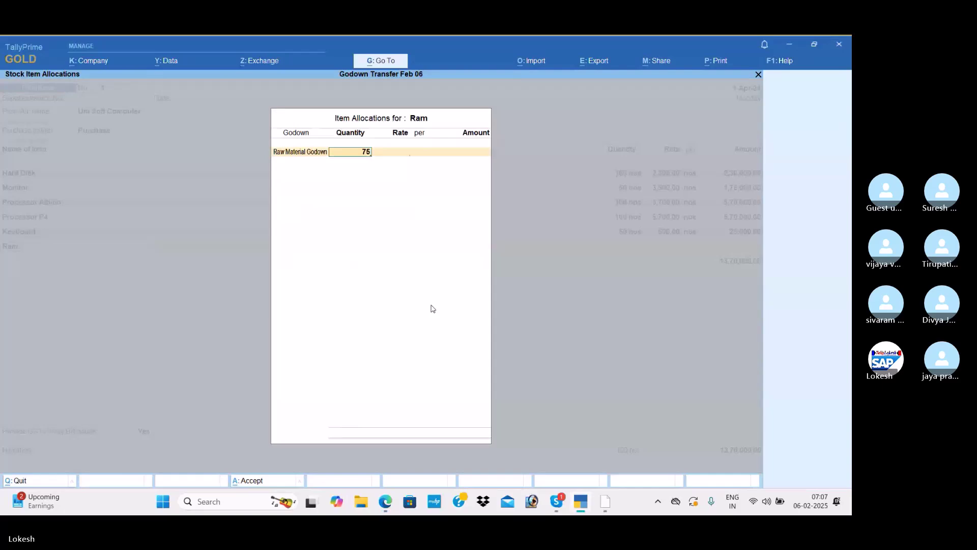
key(Return)
key(alt+Tab)
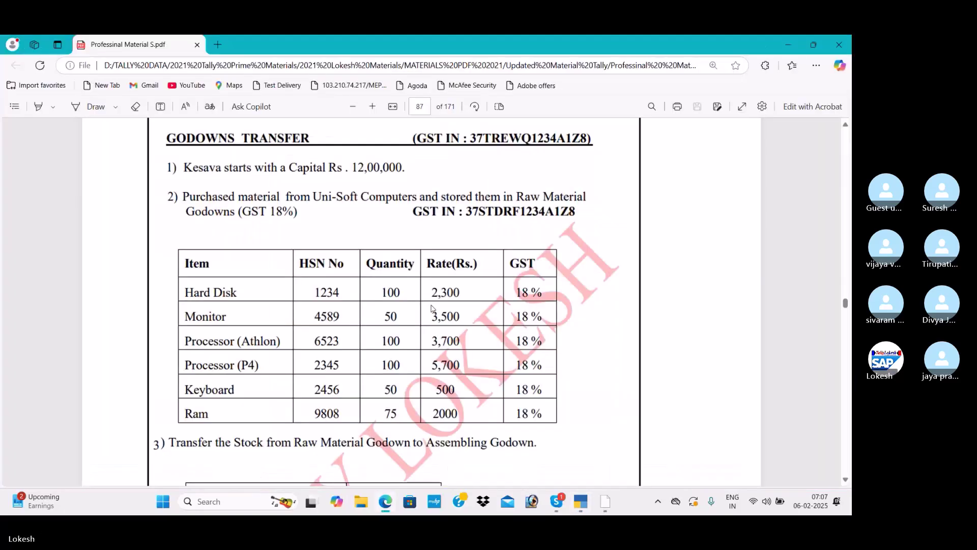
key(alt+Tab)
text(2,000)
key(Return)
key(Return)
key(Return)
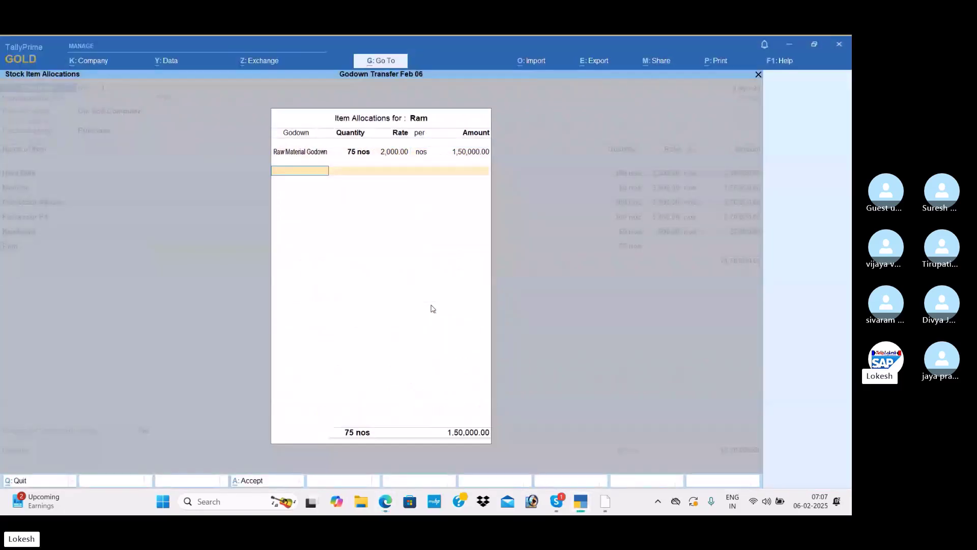
key(Return)
Start a new ledger named CGST from the purchase voucher and place it under Duties & Taxes
key(alt+c)
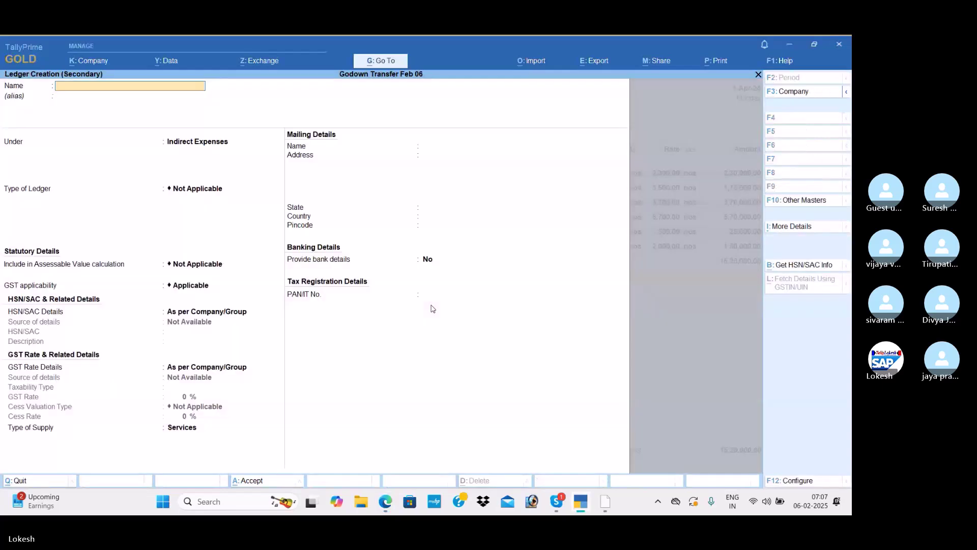
key(Return)
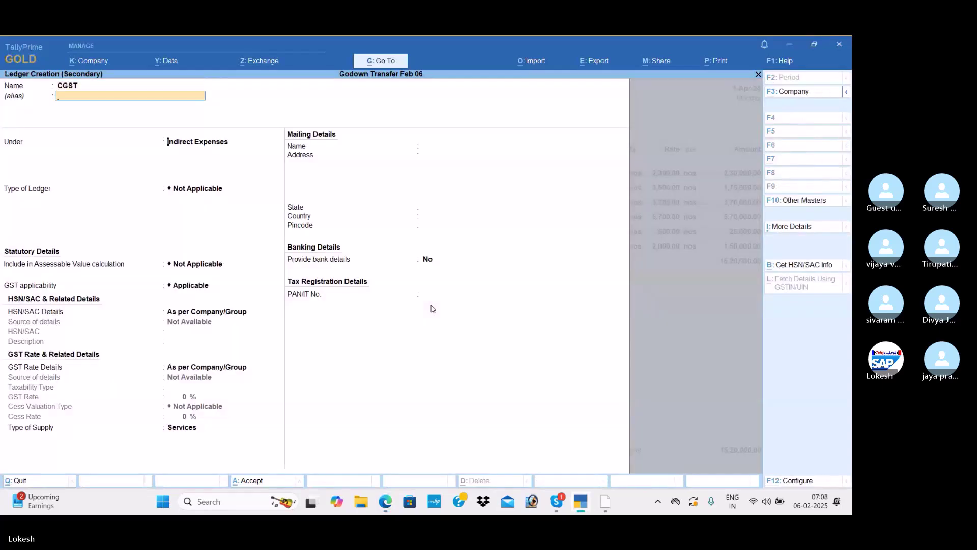
key(Return)
text(du)
key(Return)
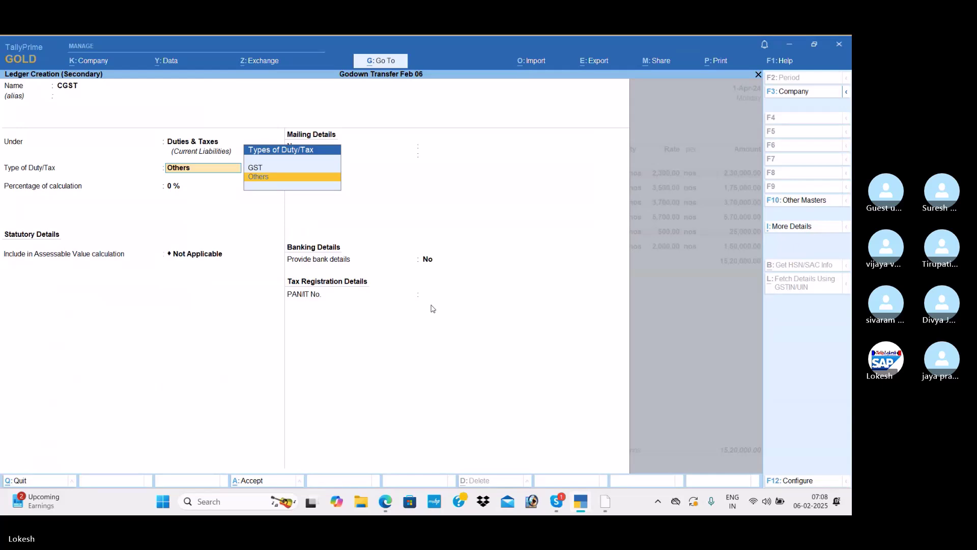
Set the CGST ledger's duty type to GST and tax type to CGST, save it and apply it to the voucher
key(Up)
key(Return)
key(Down)
key(Return)
key(Return)
key(Return)
key(Return)
key(Return)
Start a new ledger named SGST under Duties & Taxes with GST as the type of duty
key(alt+c)
text(SGST)
key(Return)
key(Return)
key(Up)
key(Return)
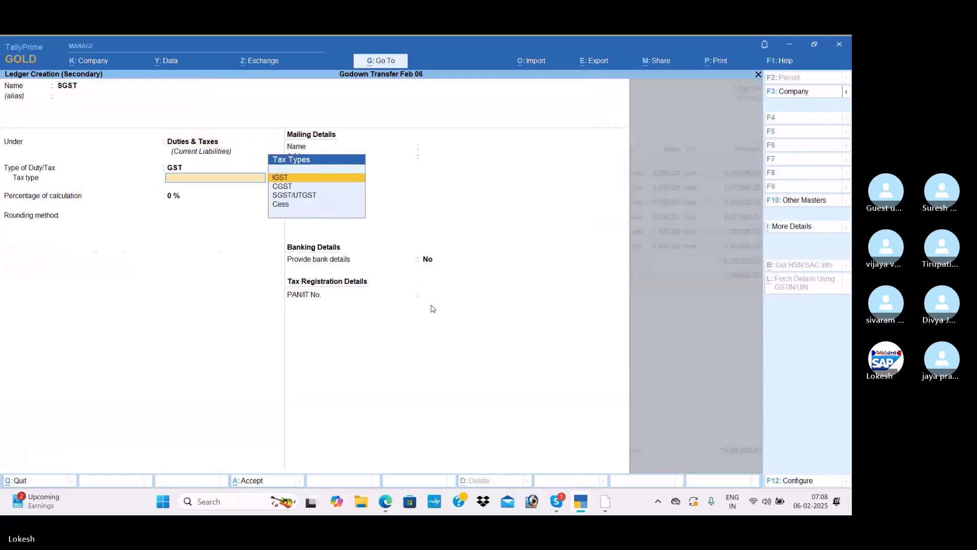
Set the SGST ledger's tax type to SGST/UTGST and save the ledger
key(Down)
key(Down)
key(Return)
key(Return)
key(Return)
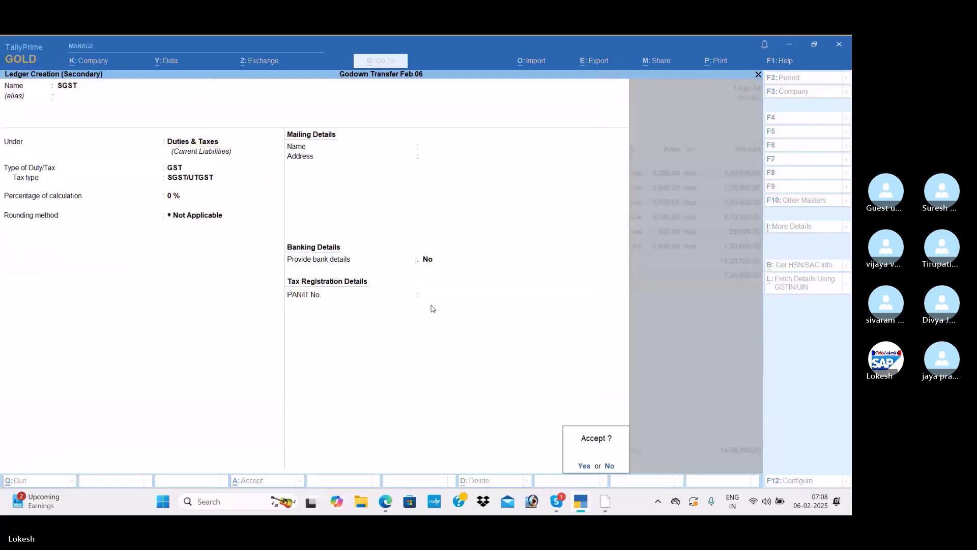
key(Return)
Apply SGST to the purchase, decline the GST/e-Way Bill details and save the voucher
key(Return)
key(Return)
key(Return)
key(Up)
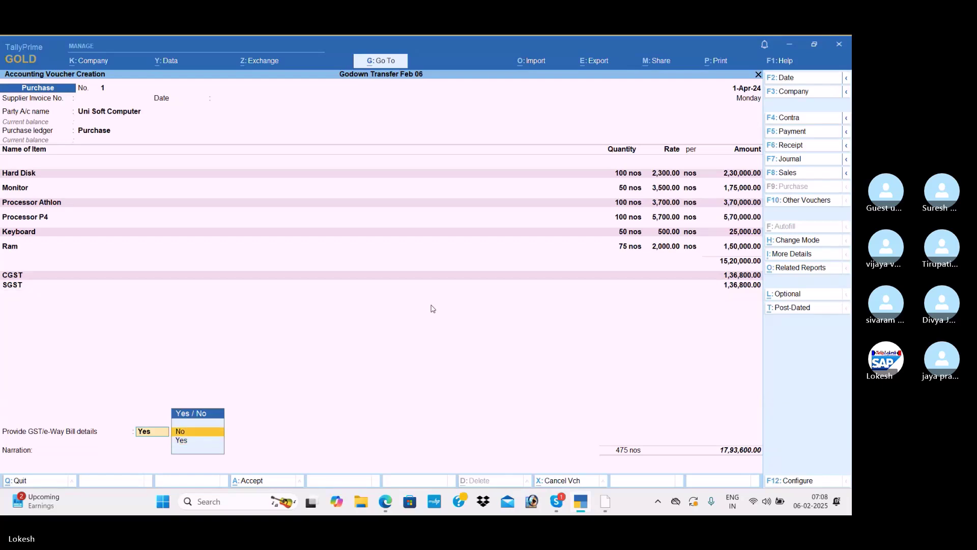
key(Return)
key(Return)
key(Return)
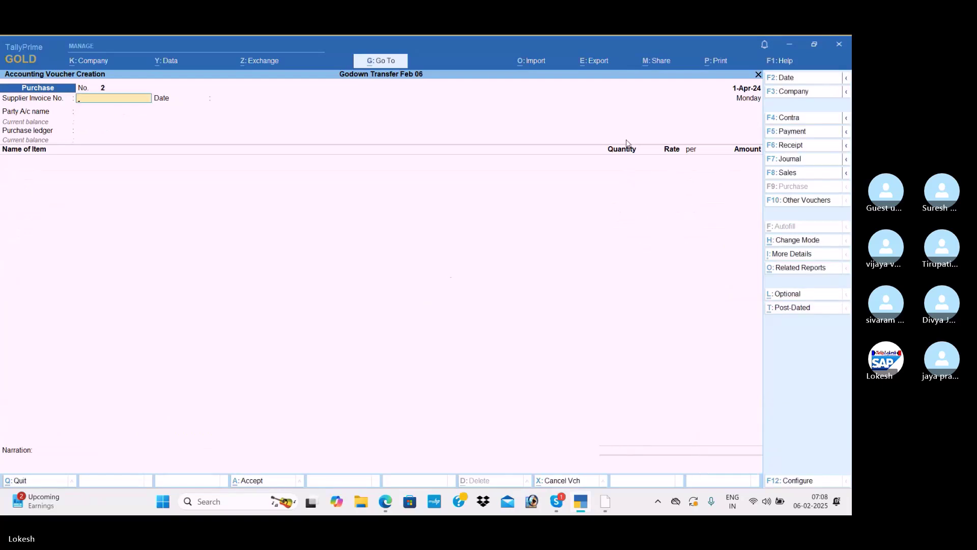
Switch the voucher type from Purchase to Stock Journal
click(821, 203)
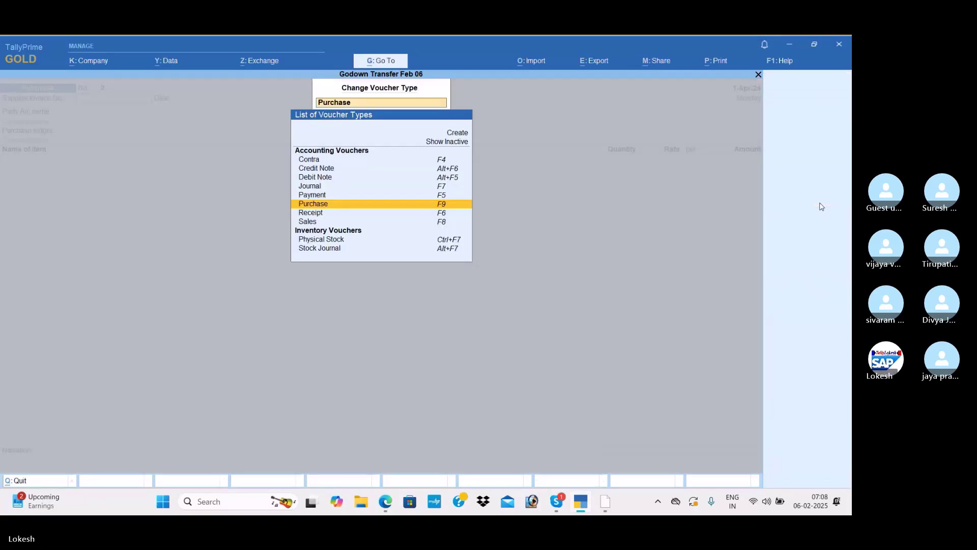
key(Down)
key(Down)
key(Down)
key(Down)
key(Return)
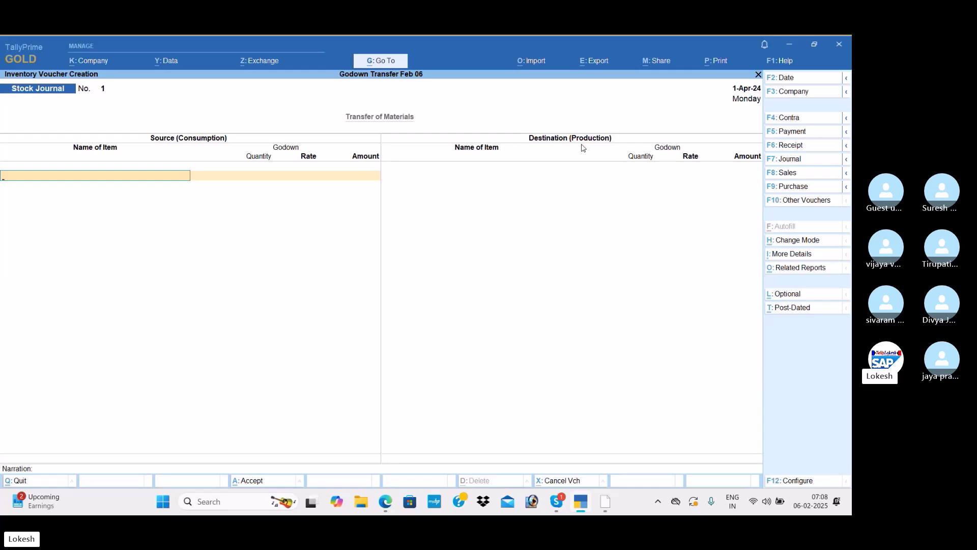
Check the stock transfer list in the exercise PDF and add Processor Athlon from Raw Material Godown as the first source item
key(alt+Tab)
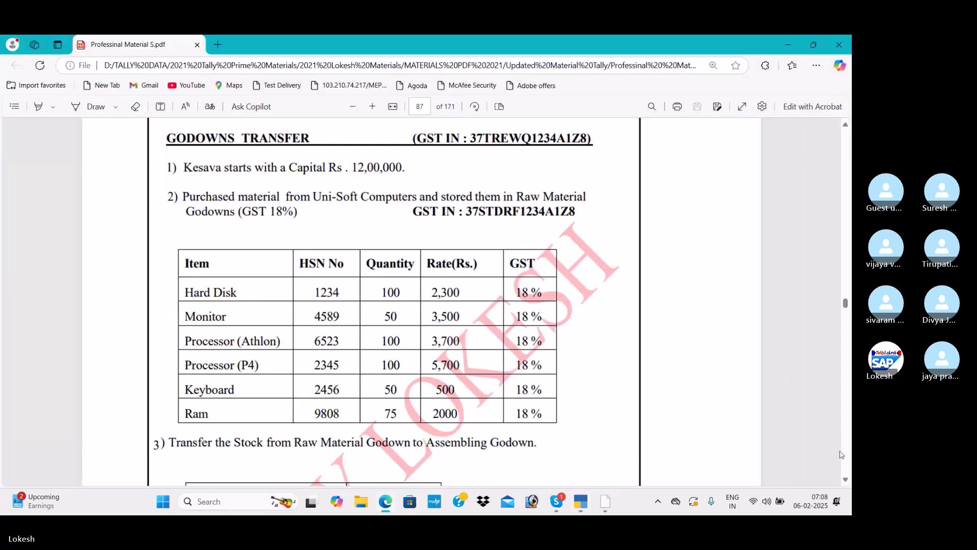
scroll(846, 480, down, 5)
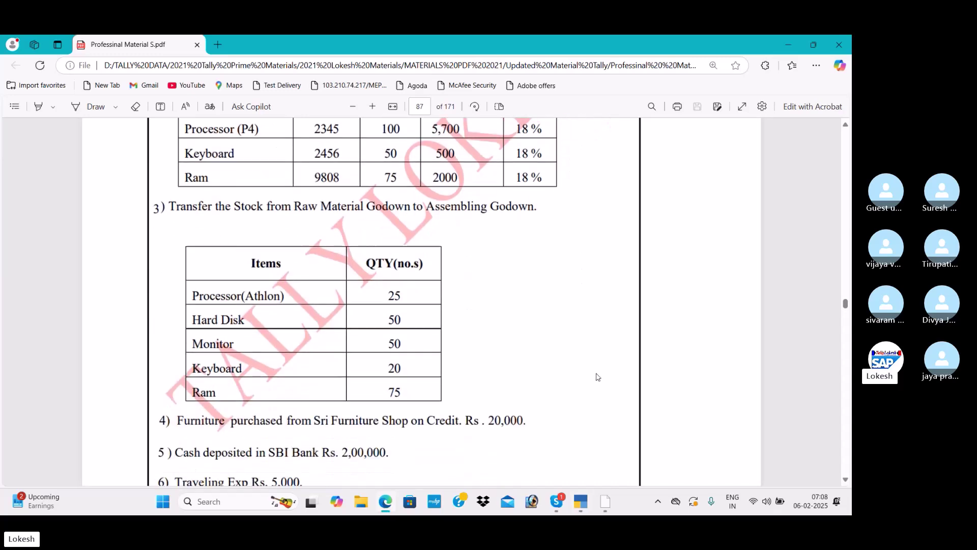
key(alt+Tab)
text(pro)
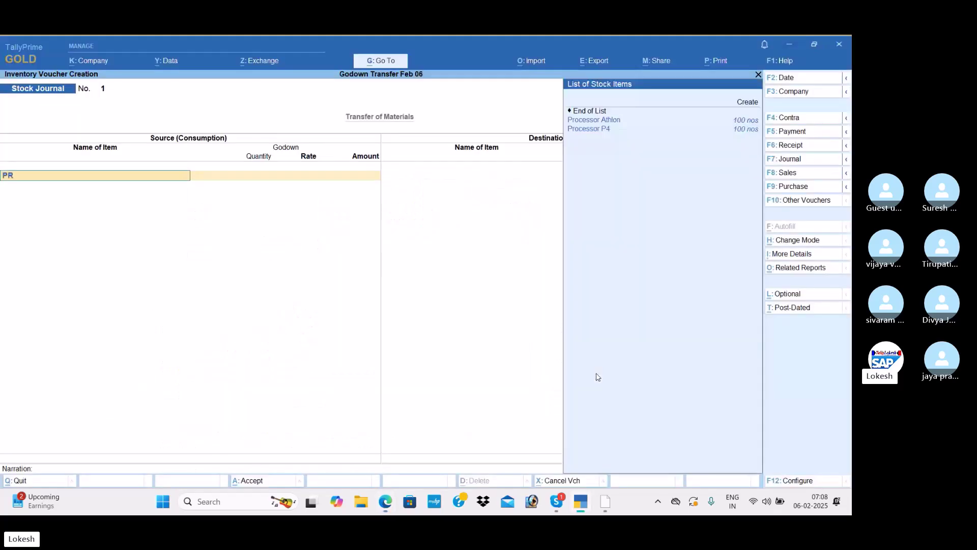
key(Return)
key(alt+Tab)
key(alt+Tab)
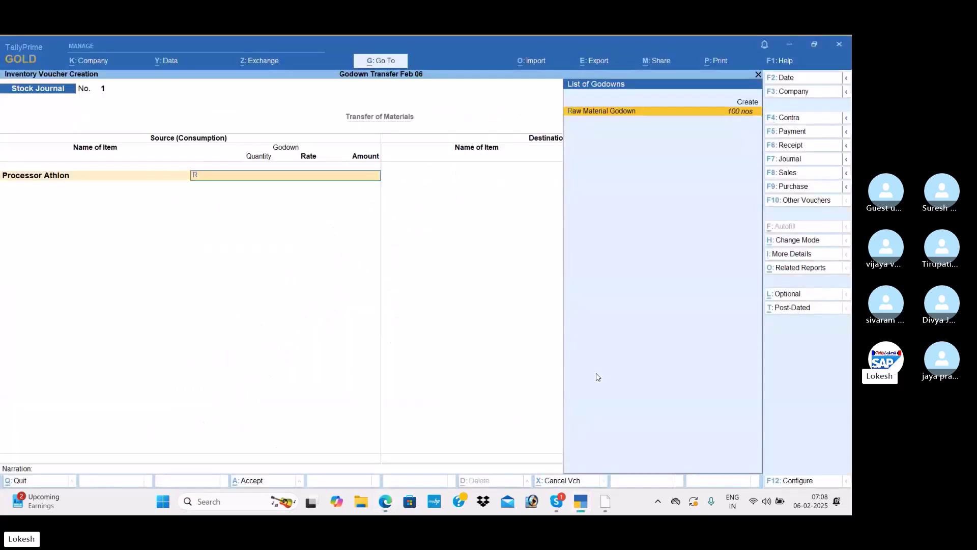
key(Return)
key(BackSpace)
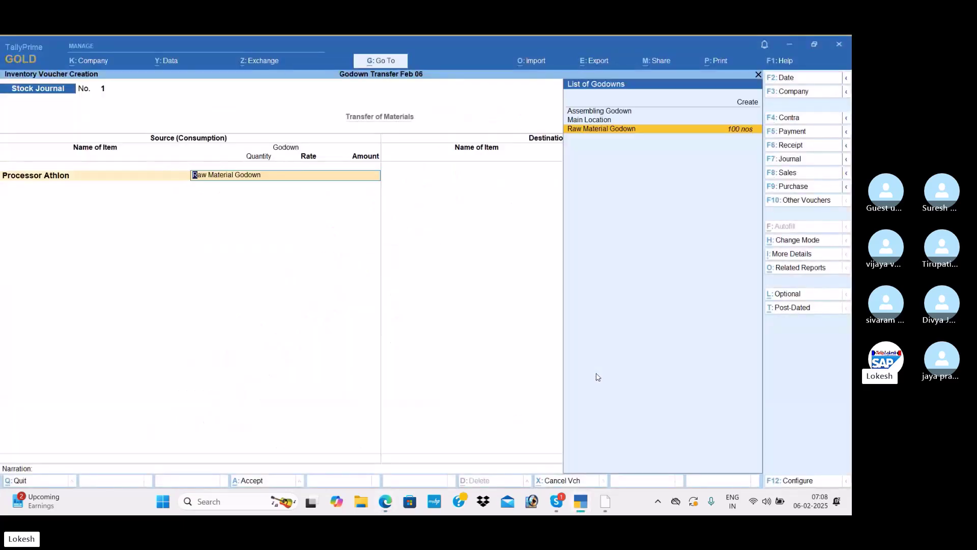
key(Return)
Set the source quantity of Processor Athlon to 25 nos and complete the item line
key(alt+Tab)
key(alt+Tab)
text(25)
key(Return)
key(Return)
key(Return)
Add Hard Disk from Raw Material Godown to the source side of the stock journal
key(alt+Tab)
key(alt+Tab)
text(h)
key(Return)
key(Down)
key(Down)
key(Down)
key(Return)
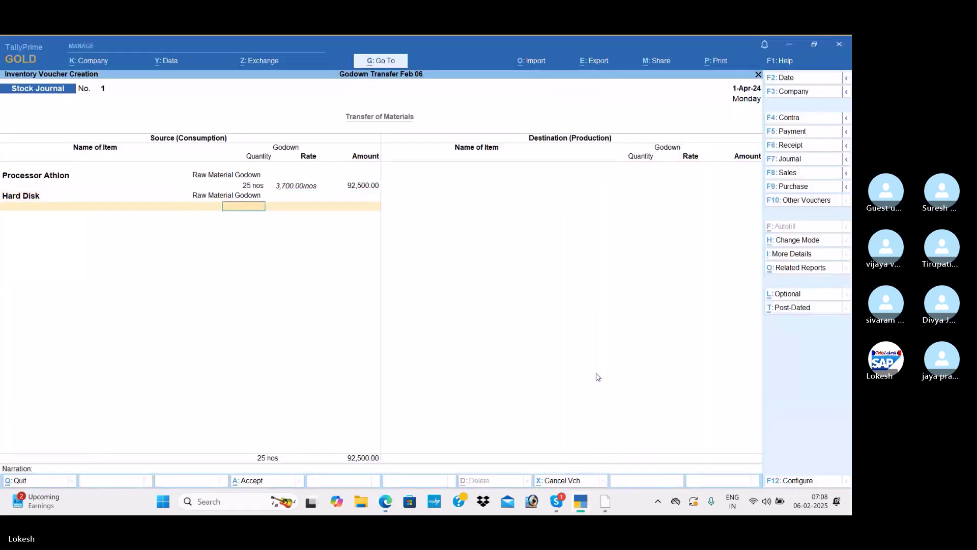
Set the source quantity of Hard Disk to 50 nos and complete the item line
key(alt+Tab)
key(alt+Tab)
text(50)
key(Return)
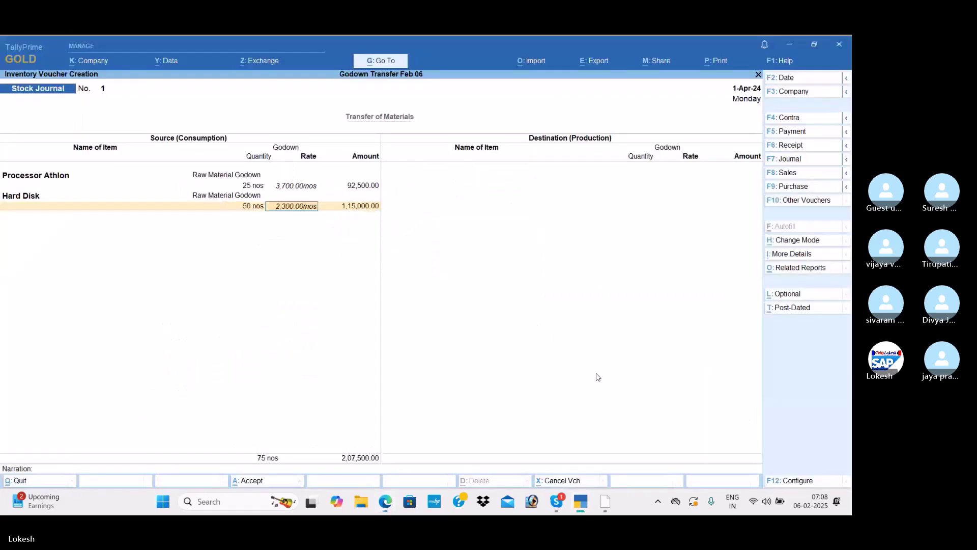
key(Return)
key(Return)
Add Monitor from Raw Material Godown to the source side of the stock journal
key(alt+Tab)
key(alt+Tab)
text(mon)
key(Return)
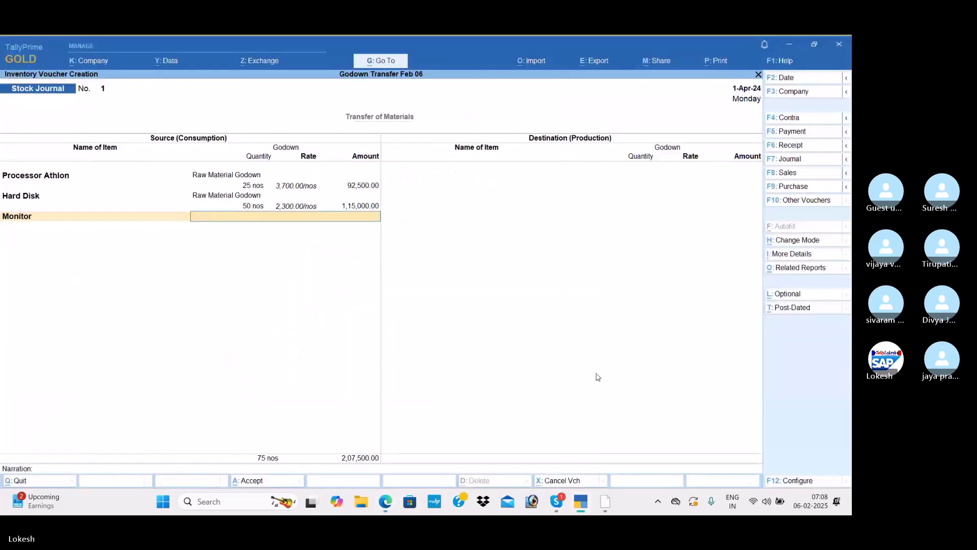
key(Down)
key(Down)
key(Down)
key(Return)
Set the source quantity of Monitor to 50 nos and complete the item line
key(alt+Tab)
key(alt+Tab)
text(50)
key(Return)
key(Return)
key(Return)
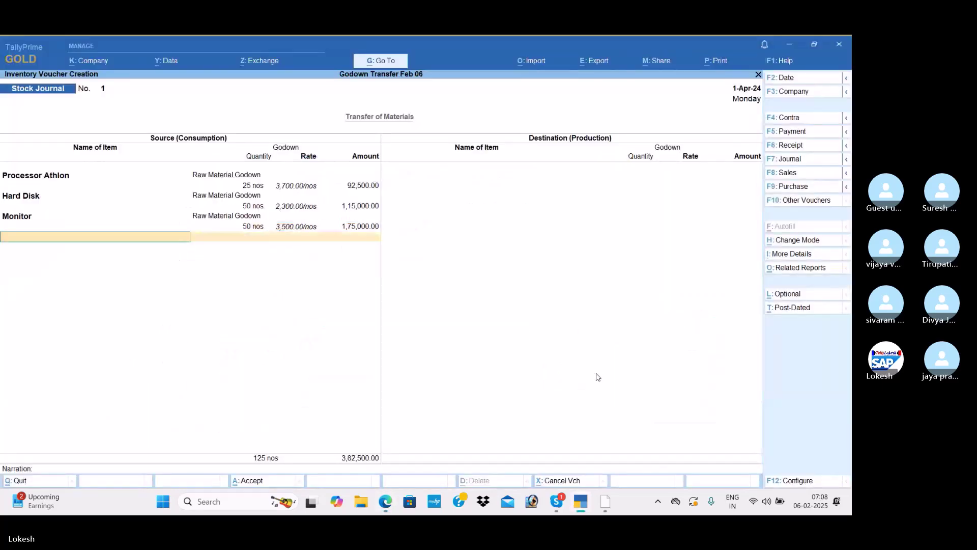
Add Keyboard from Raw Material Godown to the source side of the stock journal
key(alt+Tab)
key(alt+Tab)
text(k)
key(Return)
key(Down)
key(Down)
key(Down)
key(Return)
Set the source quantity of Keyboard to 20 nos and complete the item line
key(alt+Tab)
key(alt+Tab)
text(20)
key(Return)
key(Return)
key(Return)
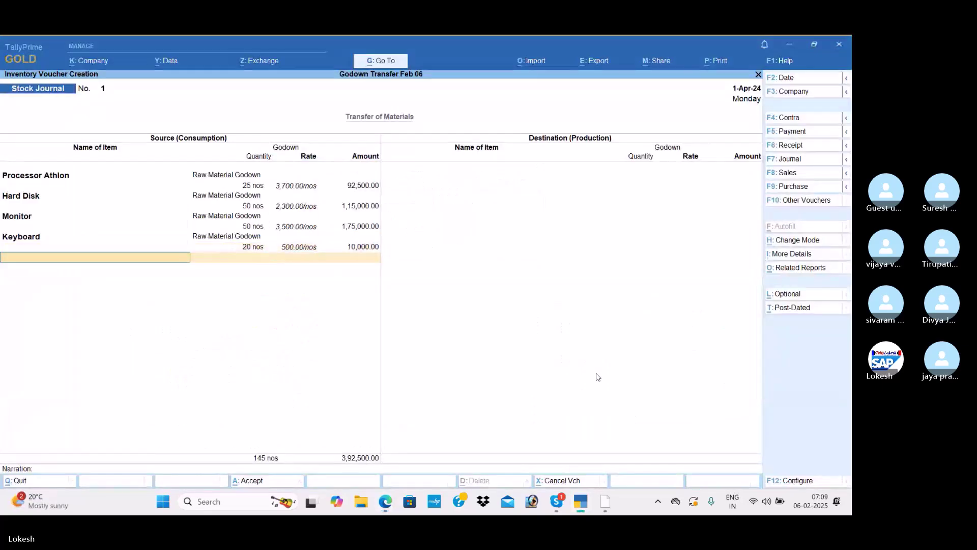
Add Ram from Raw Material Godown to the source side of the stock journal
key(alt+Tab)
key(alt+Tab)
text(r)
key(Return)
key(alt+Tab)
key(alt+Tab)
key(Down)
key(Down)
key(Return)
Set the source quantity of Ram to 75 nos and end the source item list
text(75)
key(Return)
key(Return)
key(Return)
key(Return)
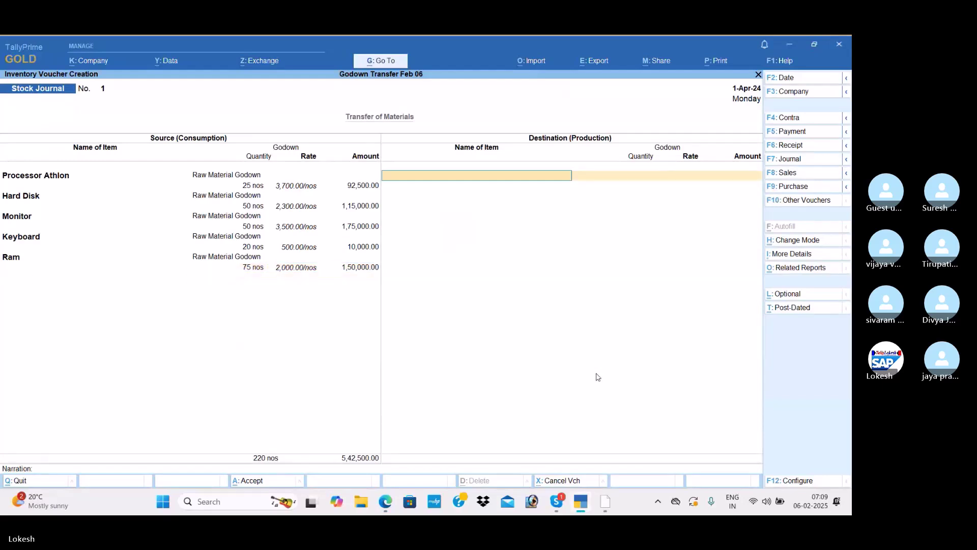
Add Processor Athlon to the destination side in Assembling Godown with a quantity of 25 nos
text(P)
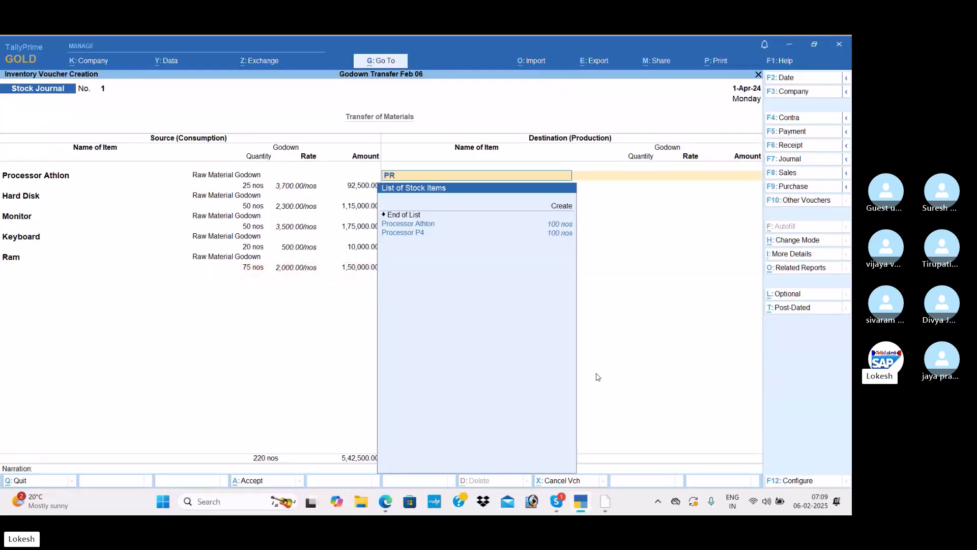
text(R)
key(Return)
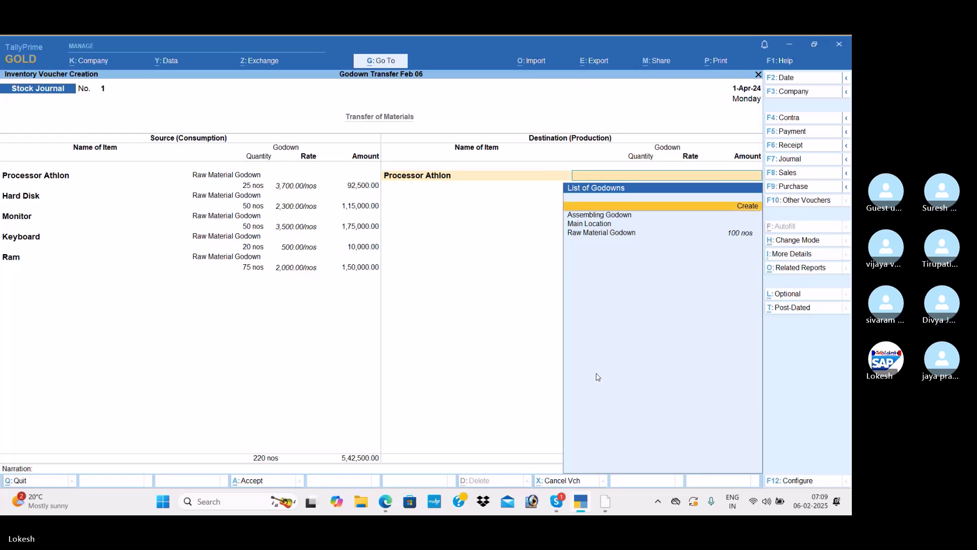
key(Return)
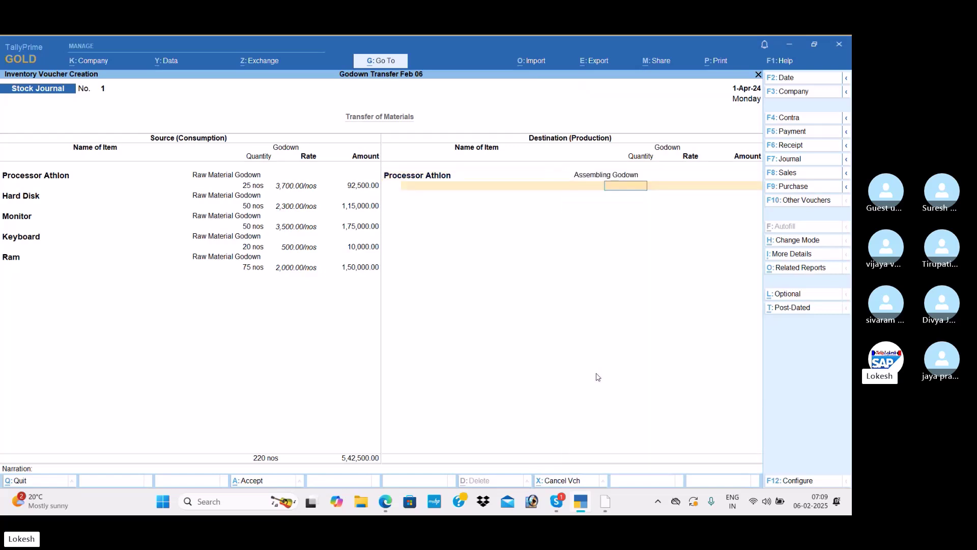
key(Return)
key(Return)
key(Return)
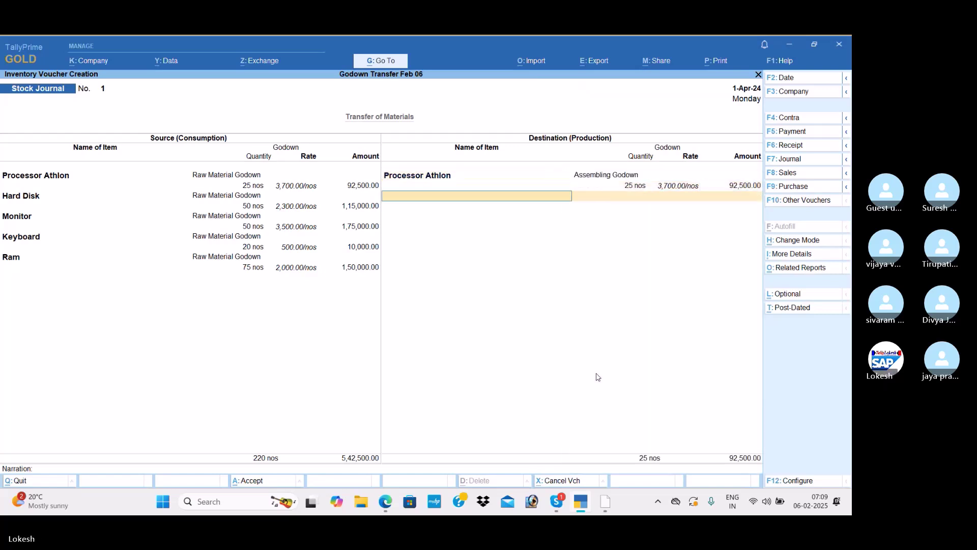
Add Hard Disk to the destination side in Assembling Godown with a quantity of 50 nos
key(Down)
key(Return)
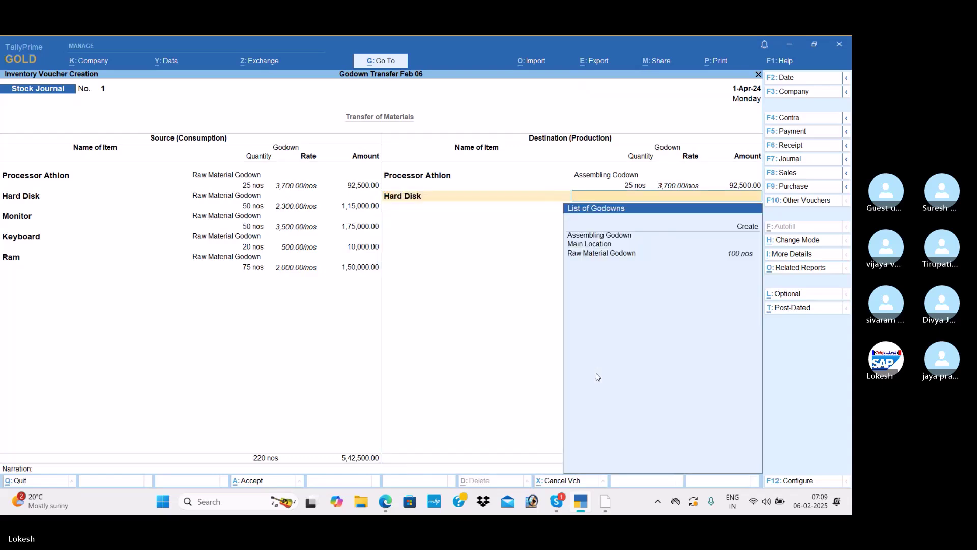
key(Return)
text(50)
key(Return)
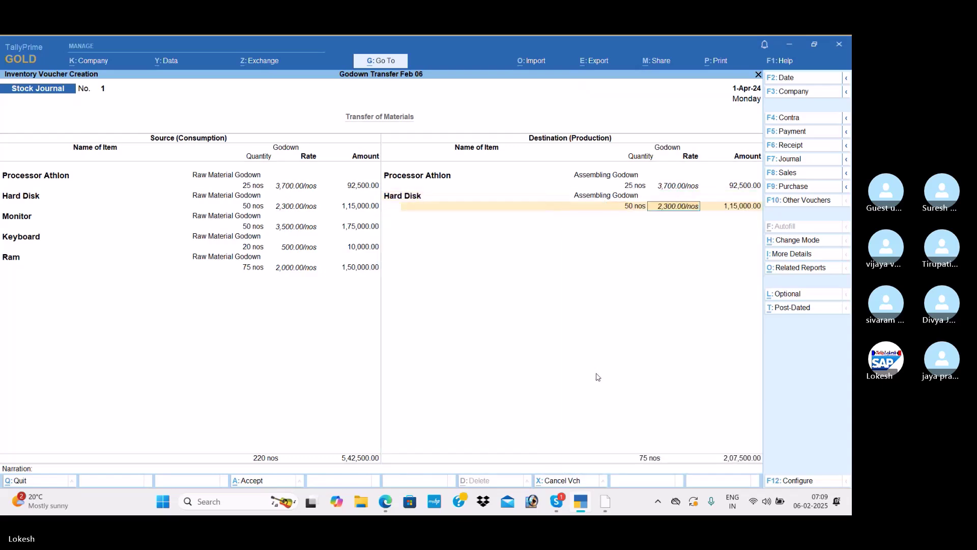
key(Return)
key(Return)
Add Monitor to the destination side in Assembling Godown with a quantity of 50 nos
key(Down)
key(Return)
key(Return)
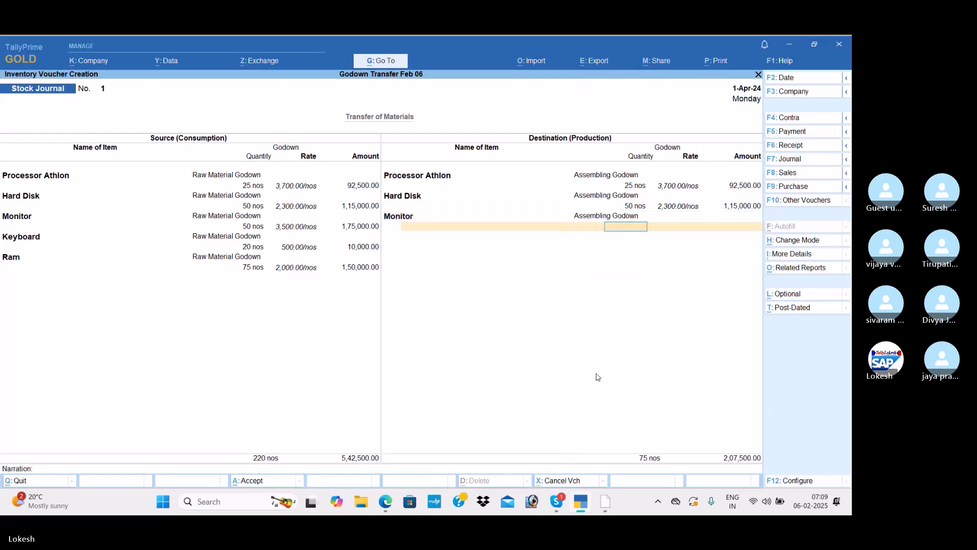
text(50)
key(Return)
key(Return)
key(Return)
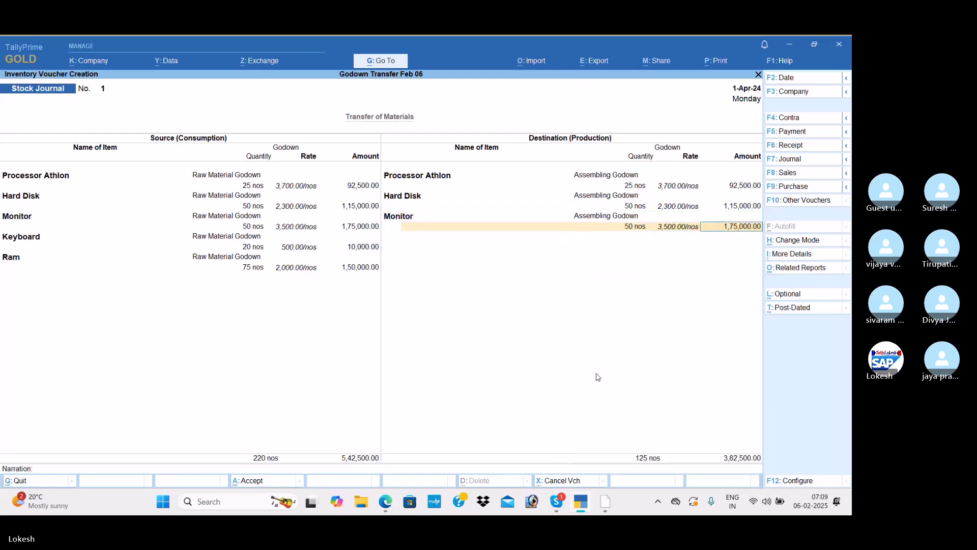
Add Keyboard to the destination side in Assembling Godown with a quantity of 20 nos
text(k)
key(Return)
key(Down)
key(Down)
key(Up)
key(Return)
key(Return)
key(Return)
key(Return)
Add Ram to the destination side in Assembling Godown with a quantity of 75 nos
text(ra)
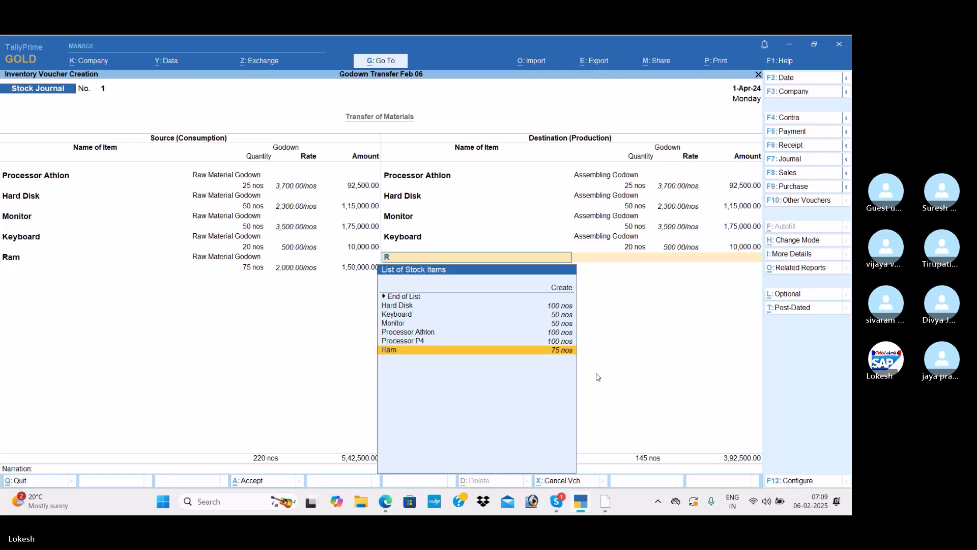
key(Return)
key(Down)
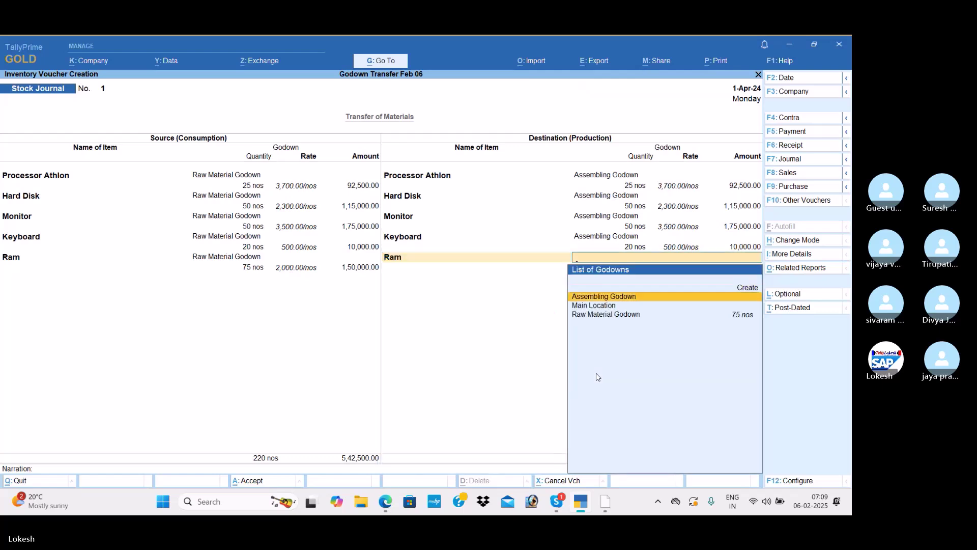
key(Return)
key(Return)
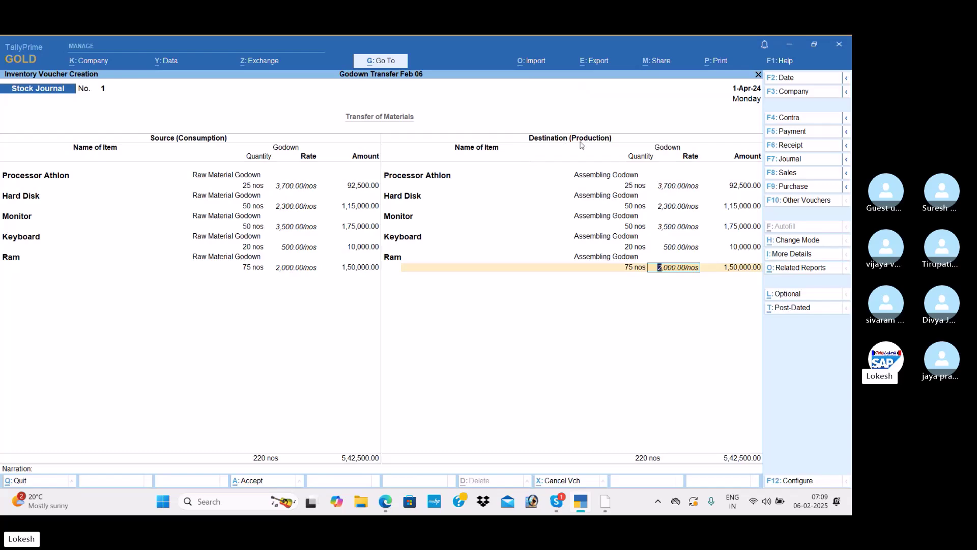
End the destination item list and save the stock journal voucher
key(Return)
key(Return)
key(Return)
key(Return)
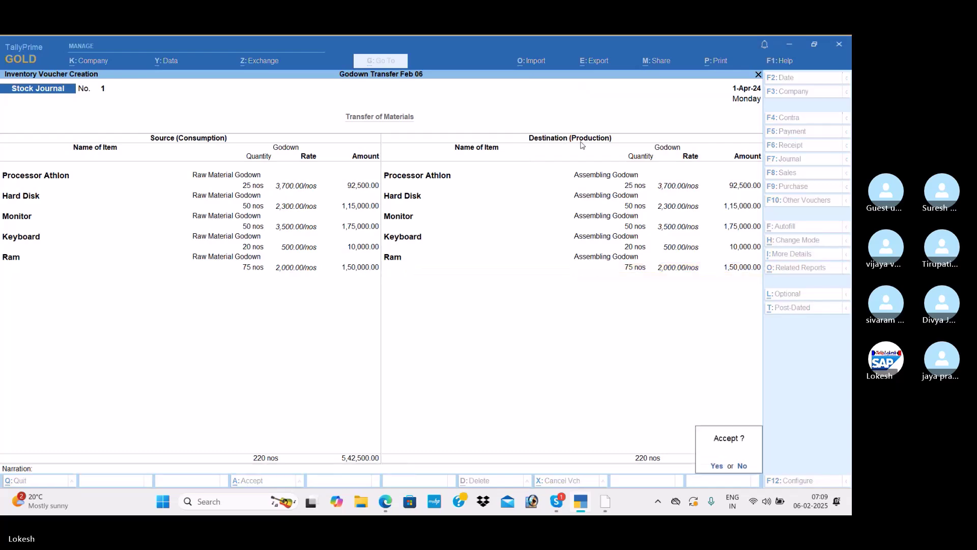
key(Return)
Check the exercise PDF for the next transactions and start a journal voucher debiting Furniture with 2,000
key(alt+Tab)
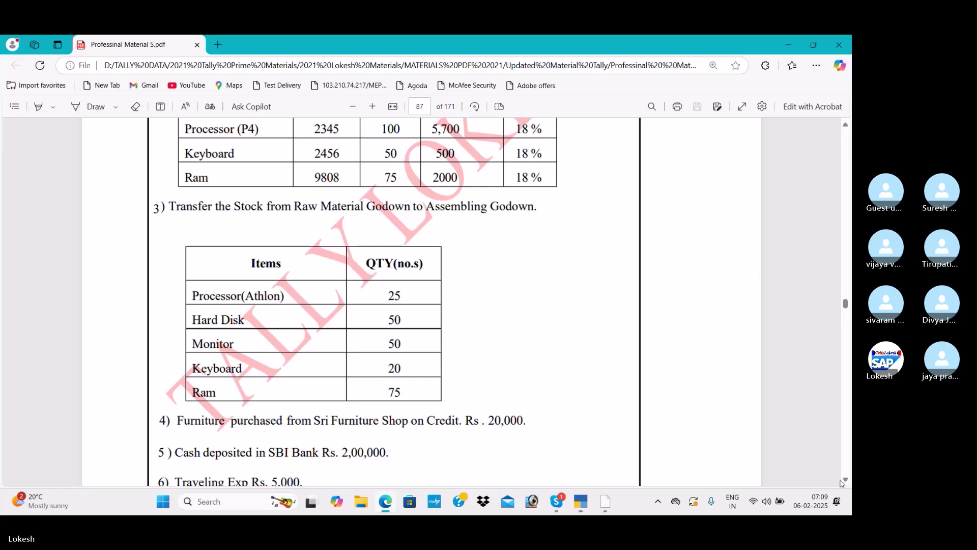
scroll(846, 483, down, 3)
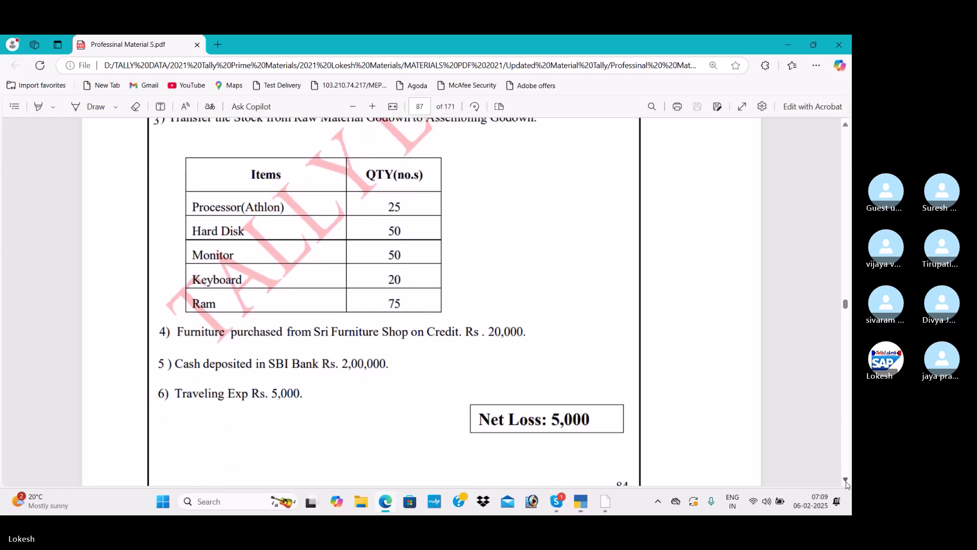
key(alt+Tab)
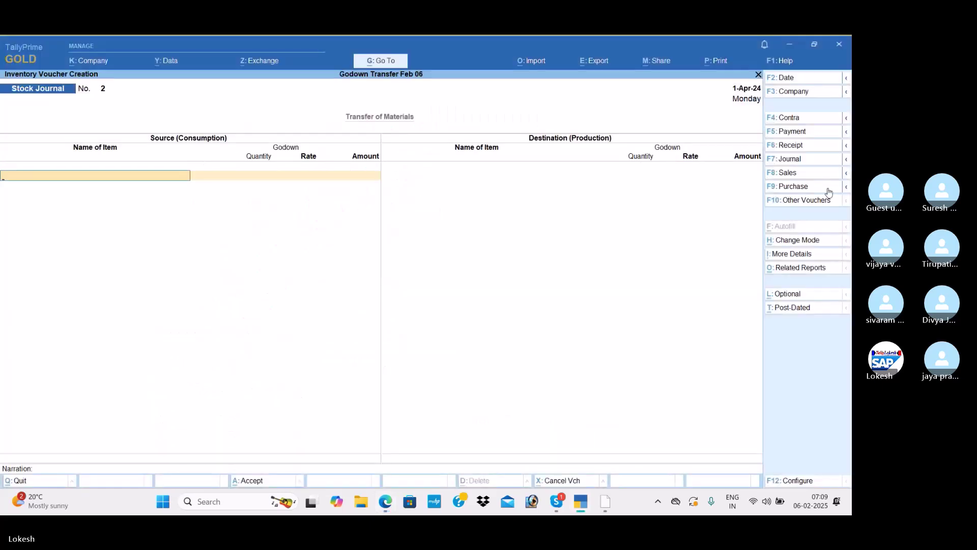
click(816, 161)
text(f)
key(Return)
key(alt+Tab)
key(alt+Tab)
text(2)
key(Return)
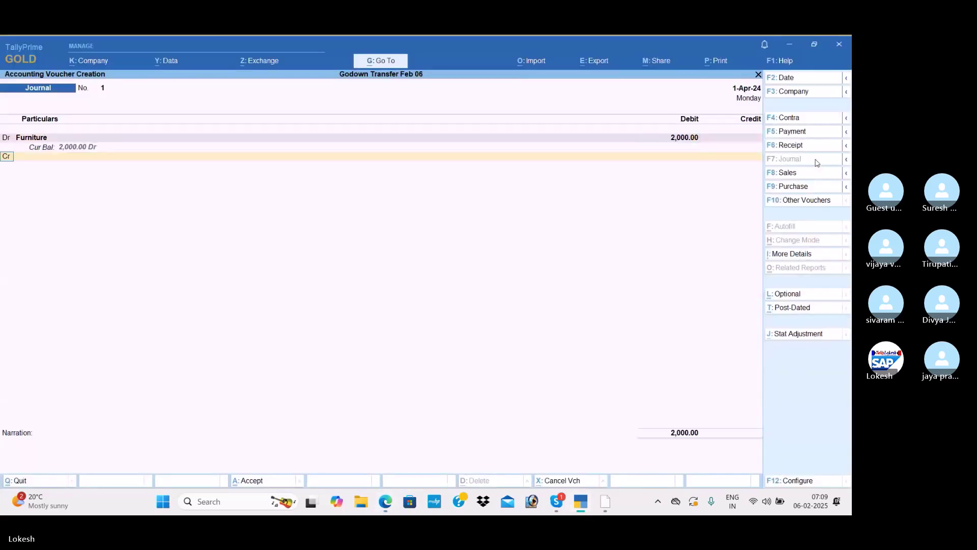
Correct the Furniture debit amount in the journal to 20,000 after rechecking the exercise PDF
key(alt+Tab)
key(alt+Tab)
text(20,000)
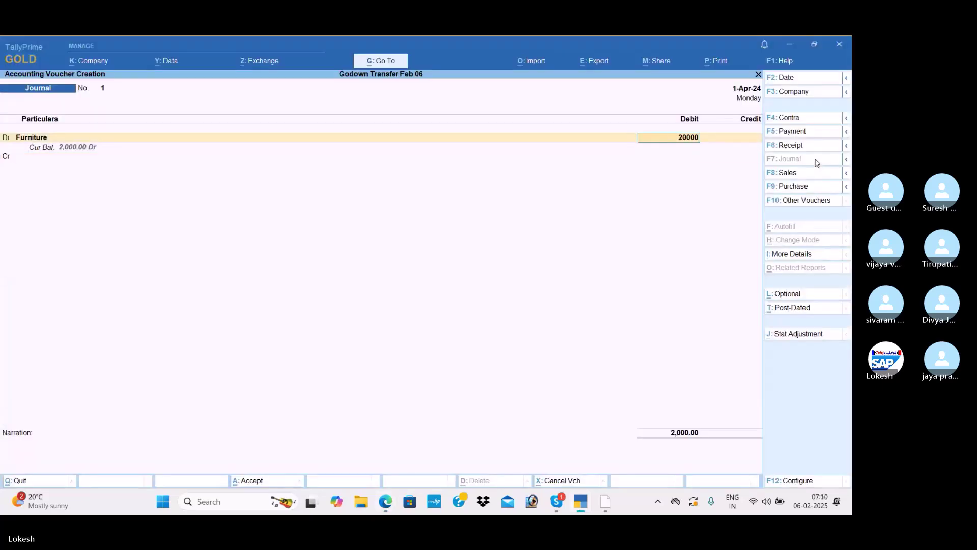
key(Return)
Credit Sri Furniture Shop for the furniture purchase and save the journal voucher
text(Sr)
key(Return)
key(Return)
key(Return)
key(Return)
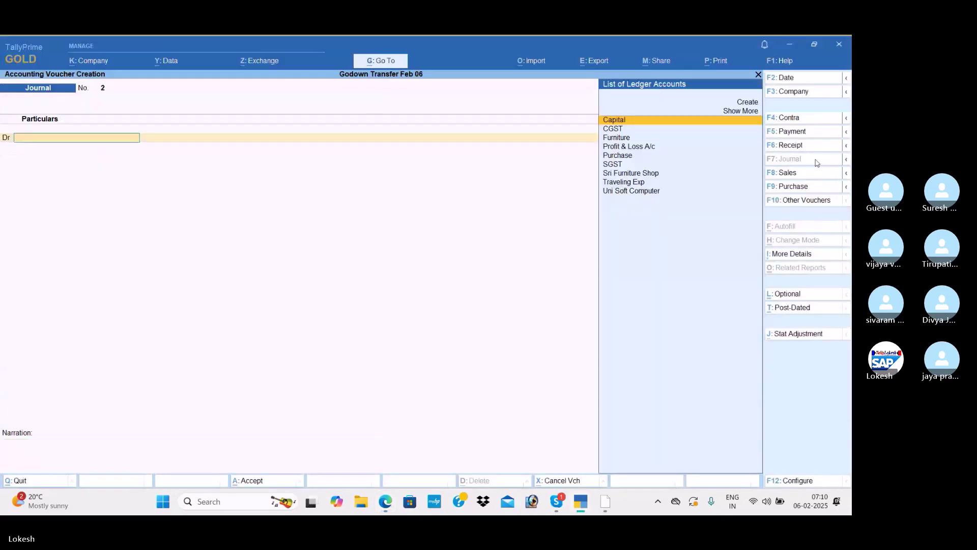
Start a contra voucher for the bank deposit and credit Cash with 2,00,000
key(alt+Tab)
key(alt+Tab)
click(810, 121)
key(Return)
key(alt+Tab)
key(alt+Tab)
text(2,00,000)
key(Return)
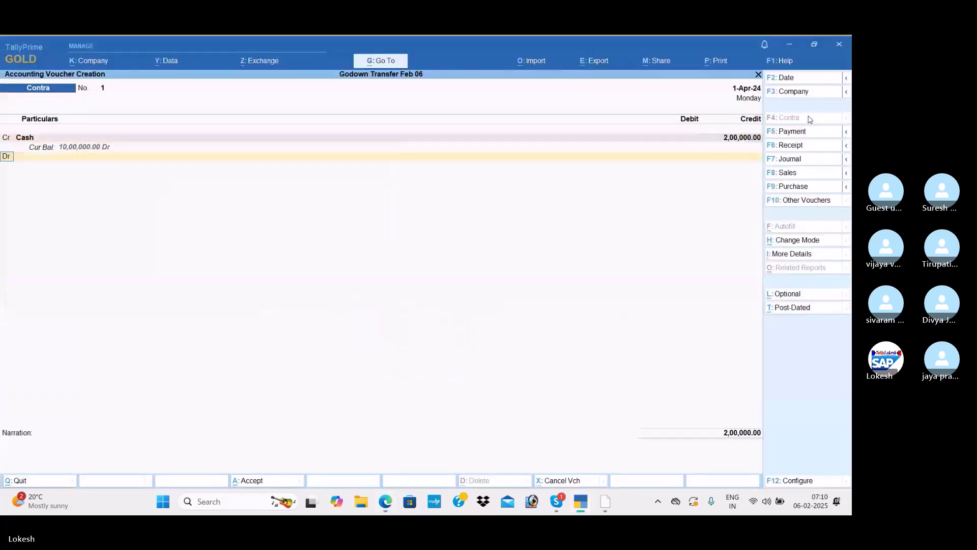
Debit Sbi Bank with 2,00,000 and save the contra voucher
key(Return)
key(Down)
key(Return)
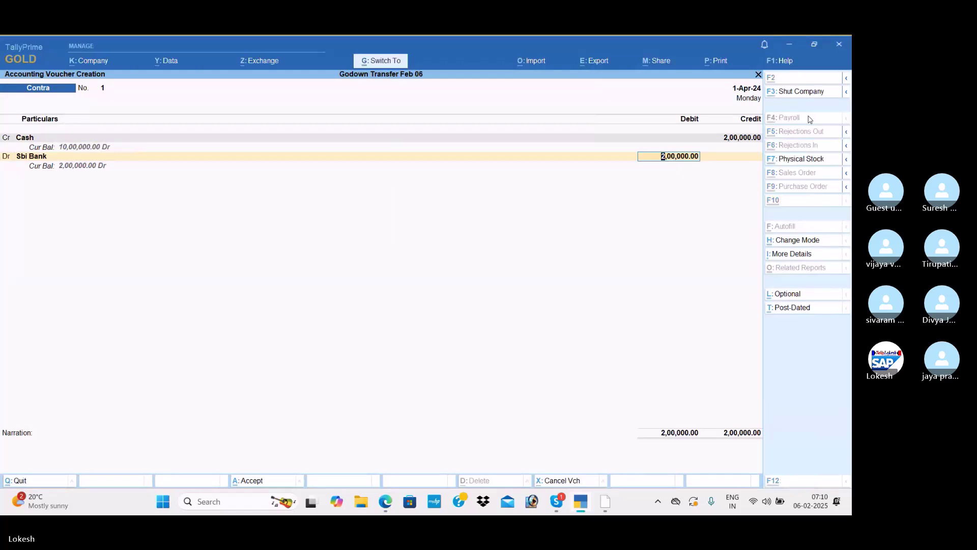
key(ctrl+a)
Start a payment voucher and debit Traveling Exp with 5,000 as given in the exercise PDF
key(alt+Tab)
key(alt+Tab)
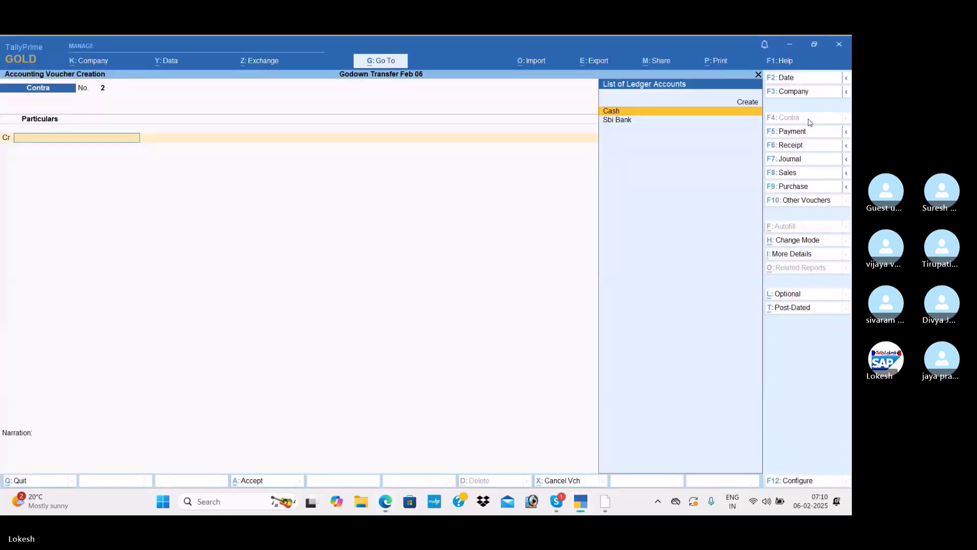
click(806, 135)
text(TR)
key(Return)
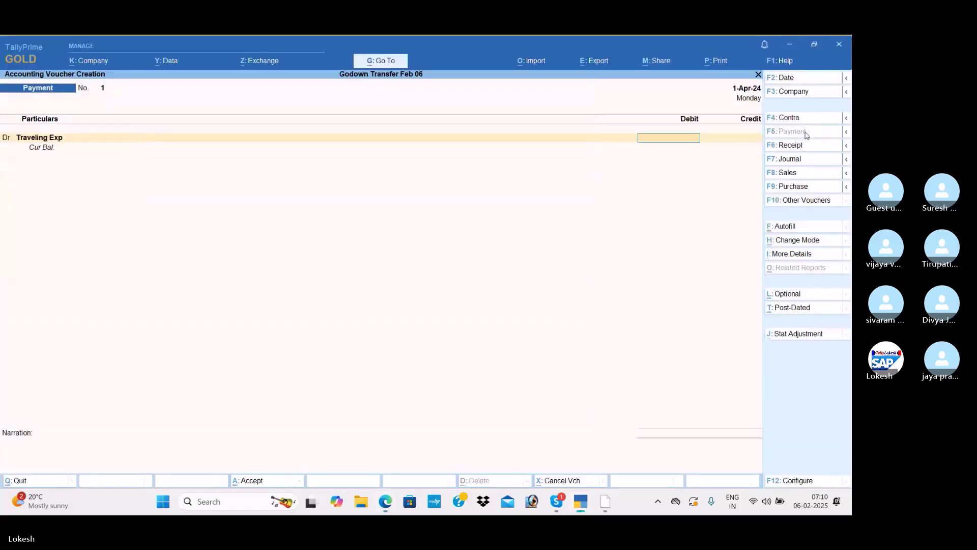
key(alt+Tab)
key(alt+Tab)
text(5)
key(Return)
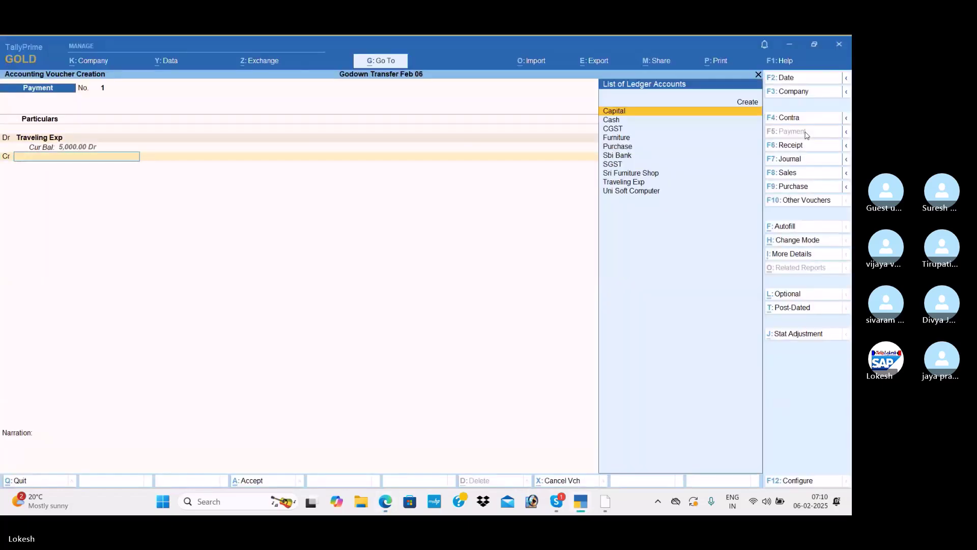
Credit Cash for the traveling expense and save the payment voucher
key(alt+Tab)
key(alt+Tab)
key(Down)
key(Return)
key(Return)
key(Return)
key(Return)
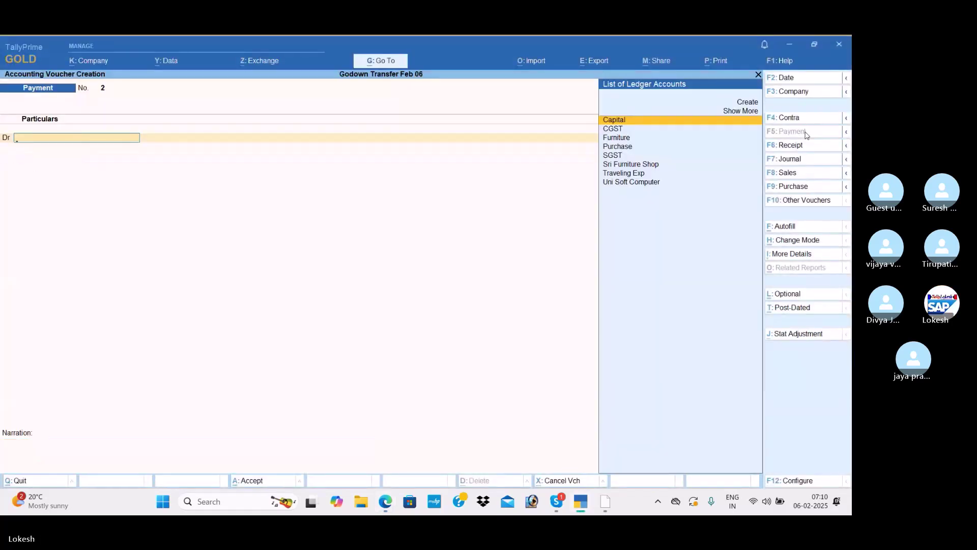
Leave voucher entry and open the Profit & Loss A/c report
key(Escape)
key(Return)
key(Down)
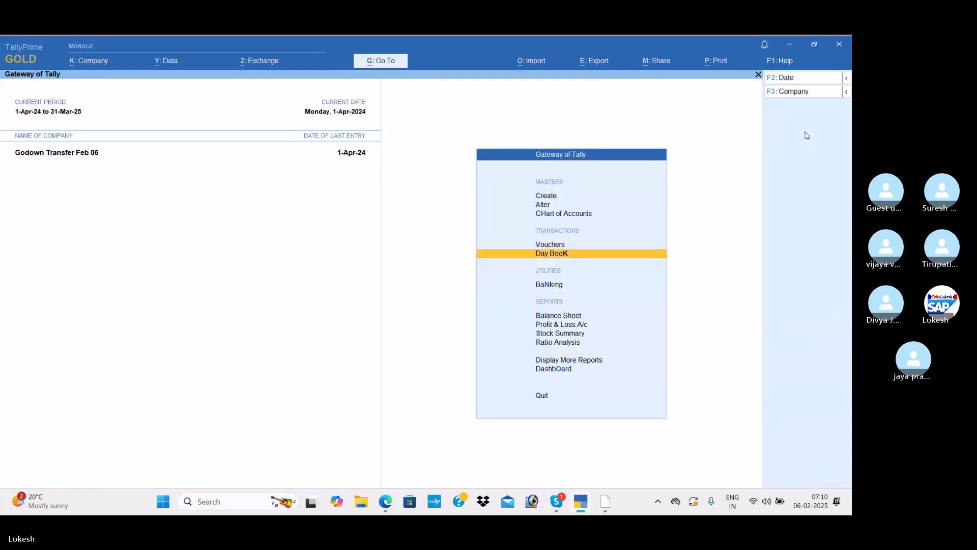
key(Return)
key(Escape)
key(Down)
key(Down)
key(Down)
key(Return)
Expand the Profit & Loss A/c to its detailed view and compare the Nett Loss with the exercise PDF's answer
click(792, 132)
key(Right)
key(Down)
key(Down)
key(Down)
key(Down)
key(Down)
key(Down)
key(Down)
key(Down)
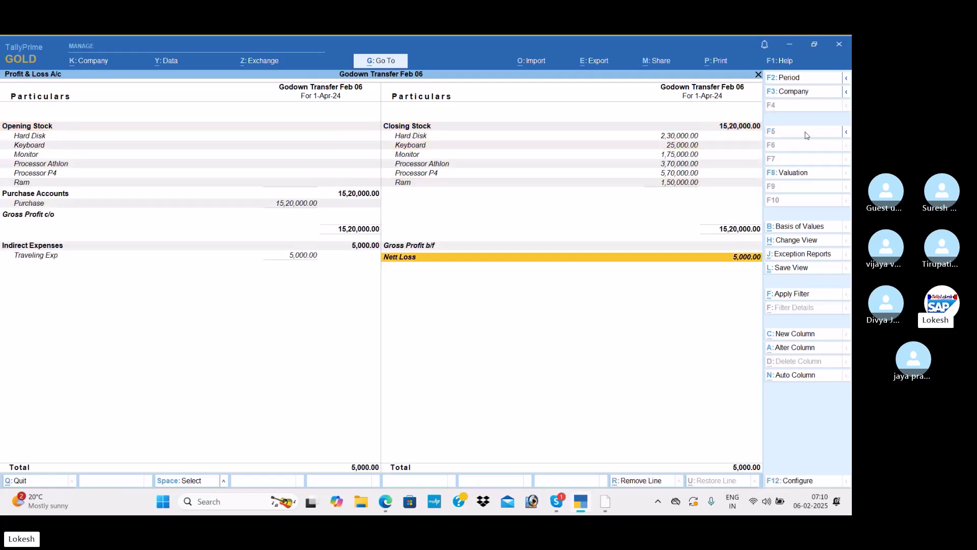
key(alt+Tab)
key(alt+Tab)
Close the Profit & Loss A/c and open the Stock Summary report
key(Escape)
key(Down)
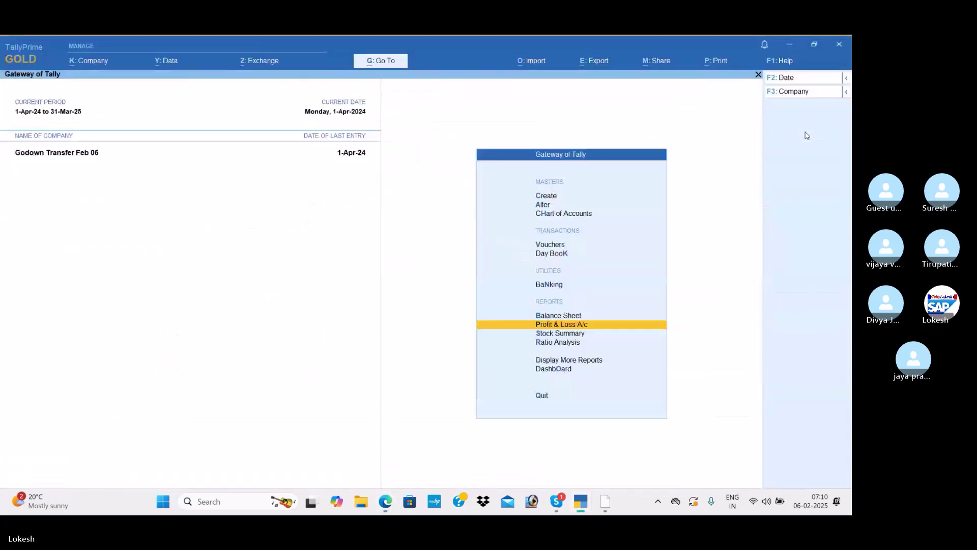
key(Return)
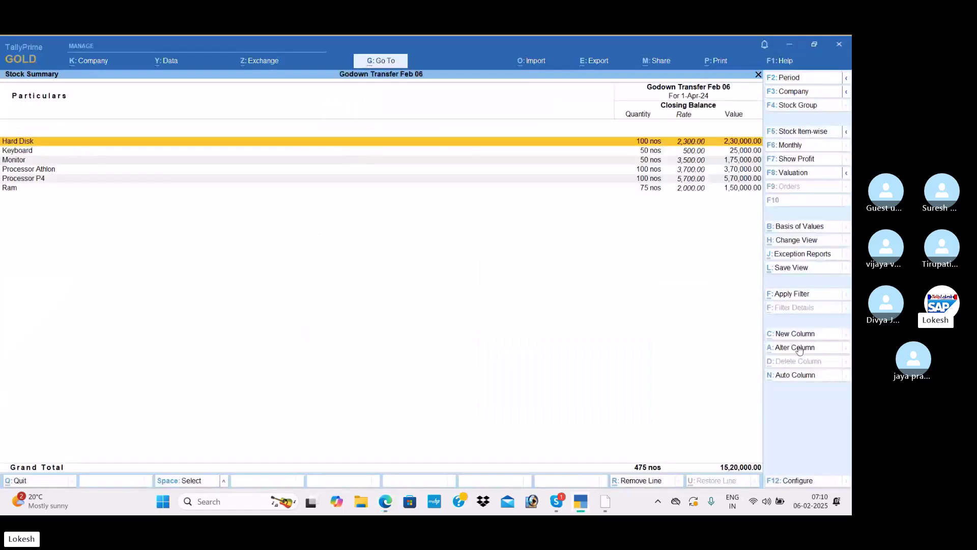
Configure the Stock Summary with Show Goods Inwards and Show Goods Outwards set to Yes
click(807, 483)
key(Down)
key(Down)
key(Down)
key(Down)
key(Down)
key(y)
key(y)
key(Return)
key(Return)
key(Return)
key(Return)
key(Return)
key(Return)
key(Return)
key(Return)
key(Return)
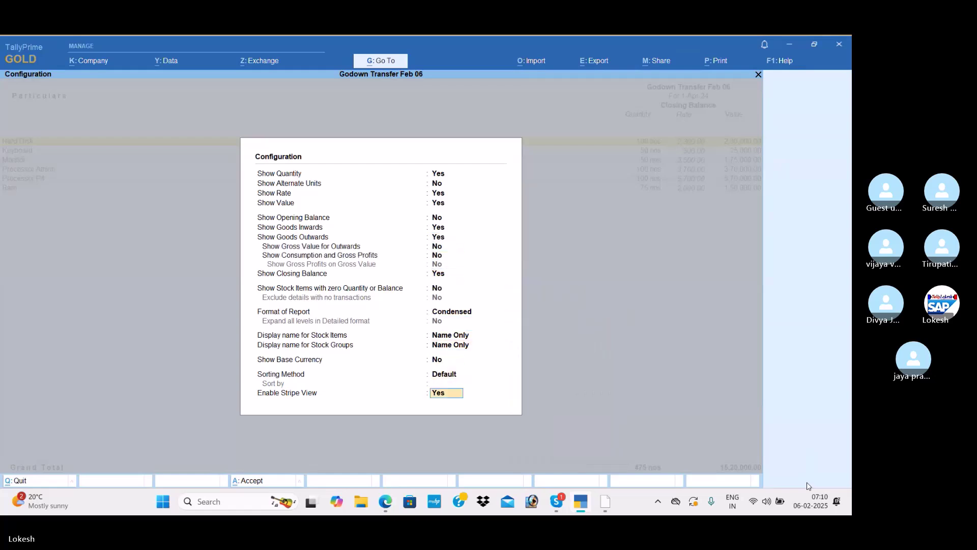
key(Return)
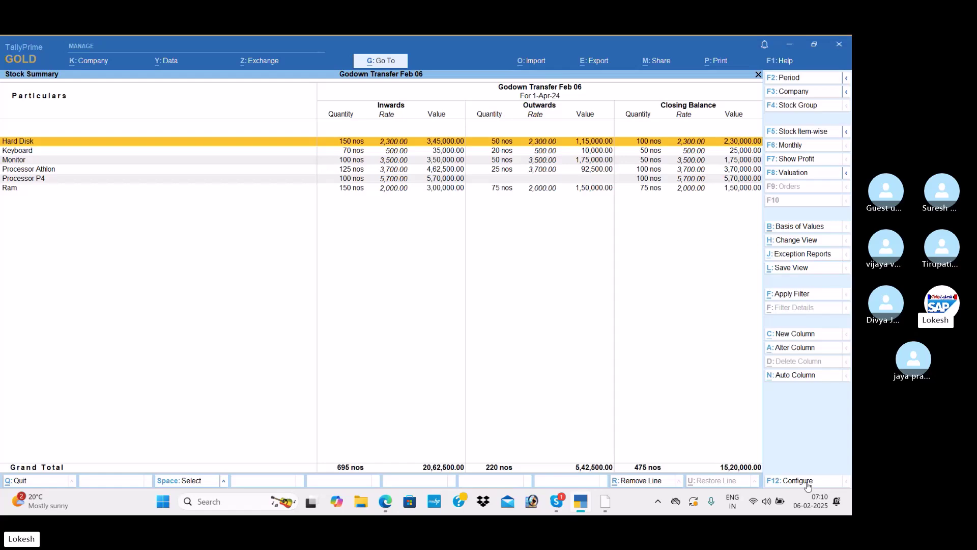
Reopen the Stock Summary and expand it to show each item's godown-wise stock
key(Escape)
key(Return)
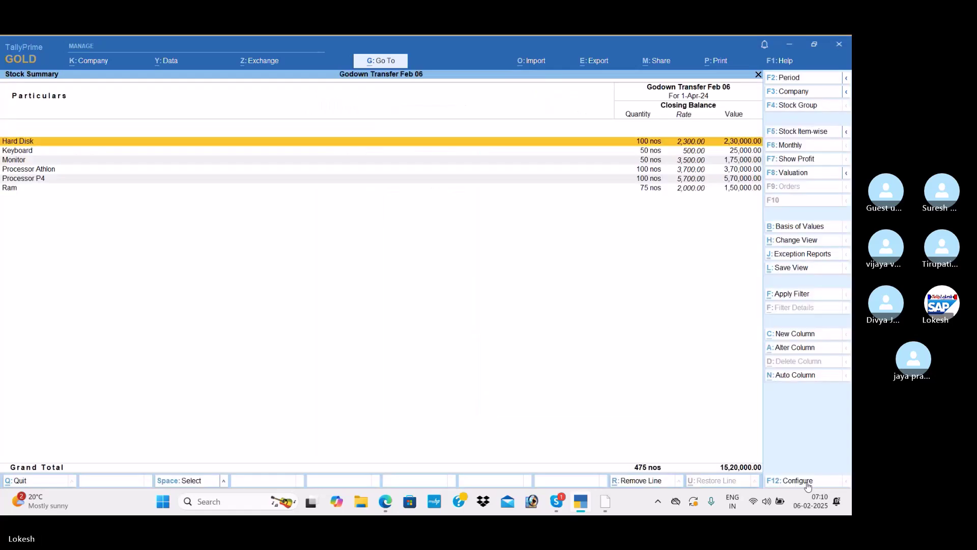
key(alt+F5)
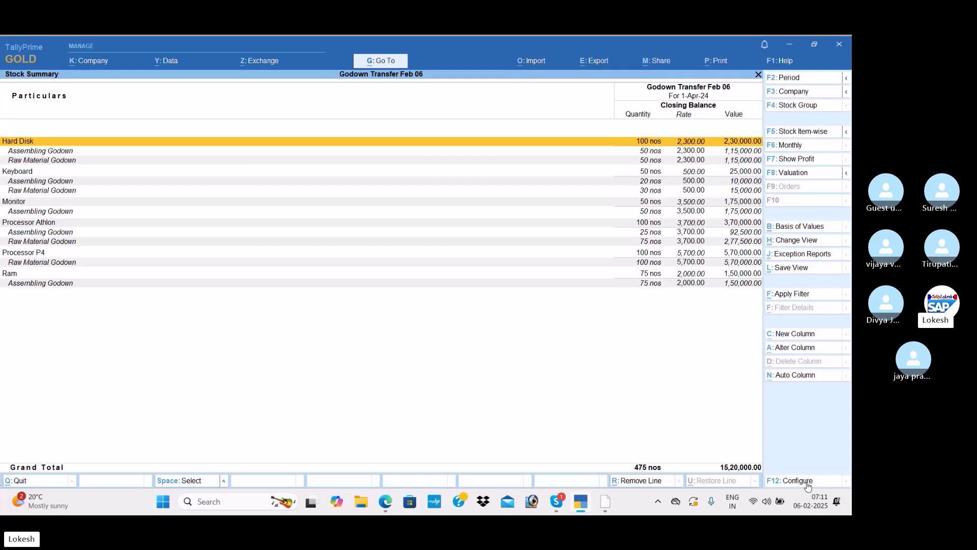
Examine the closing quantities of the stock items in Assembling Godown and Raw Material Godown, and close the Stock Summary
key(Down)
key(Down)
key(Down)
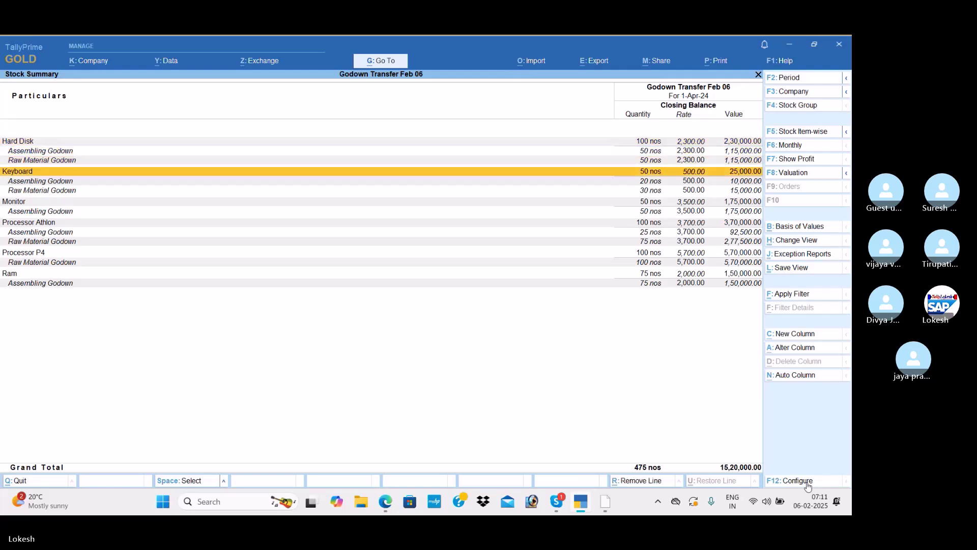
key(Down)
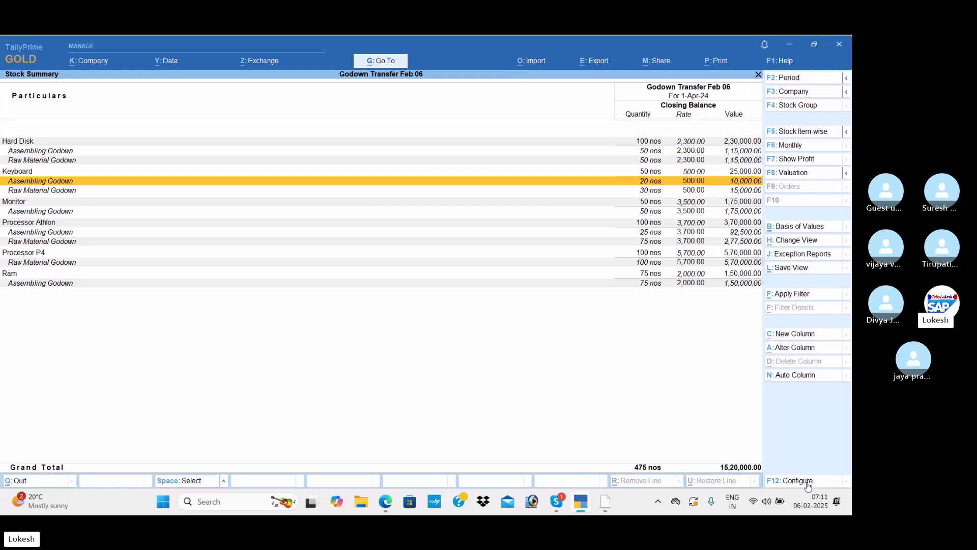
key(Down)
key(Down)
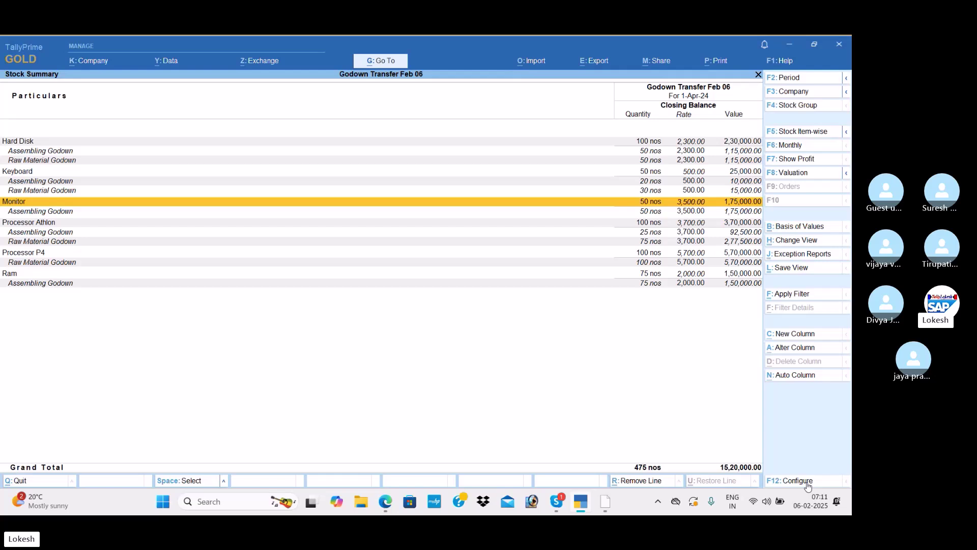
key(Down)
key(Down)
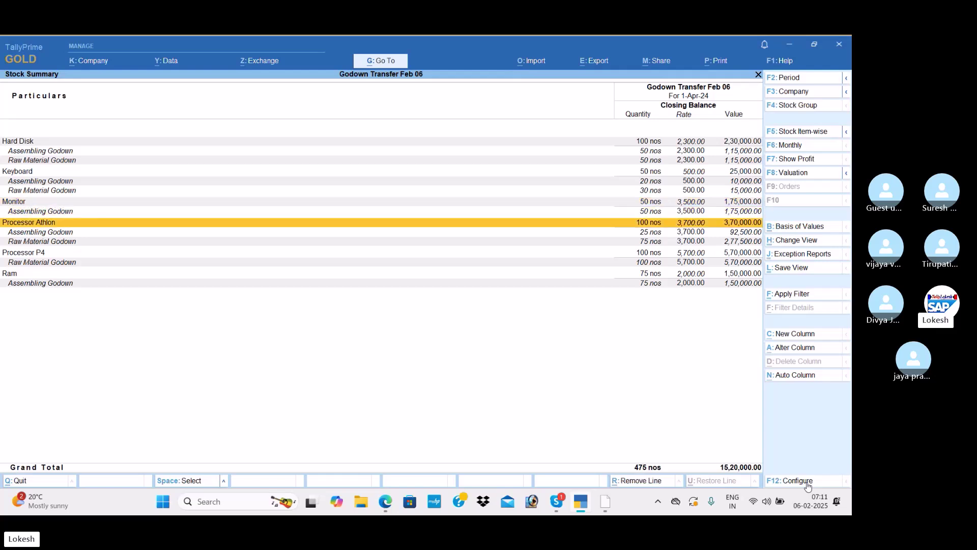
key(Down)
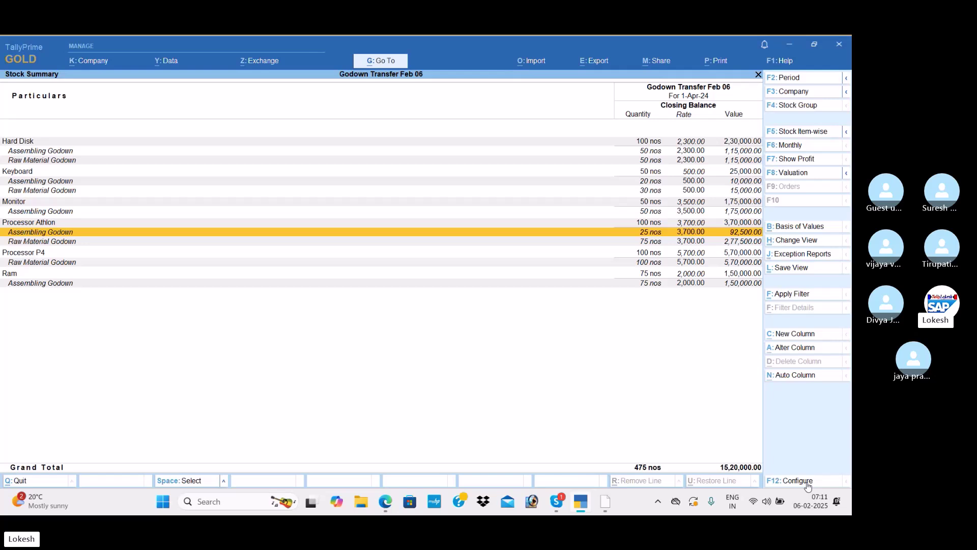
key(Down)
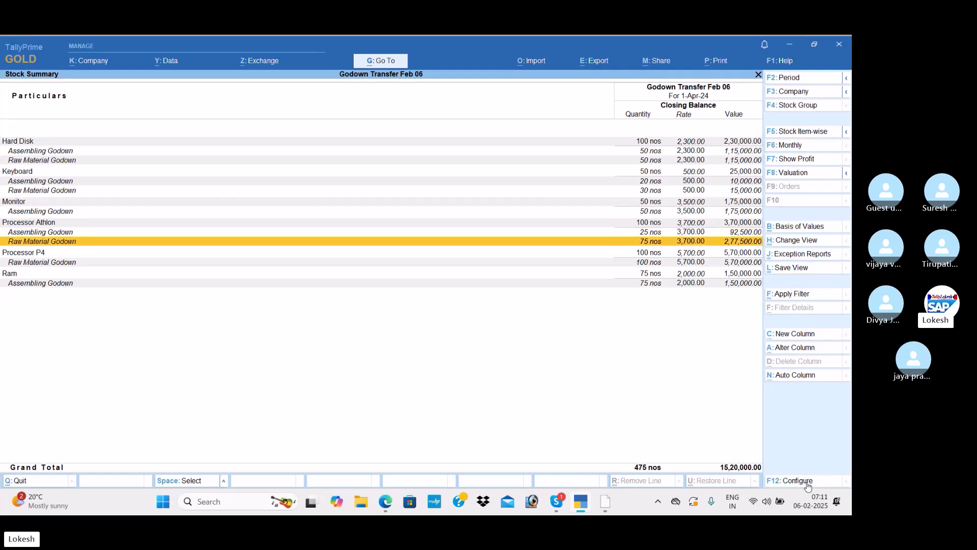
key(Escape)
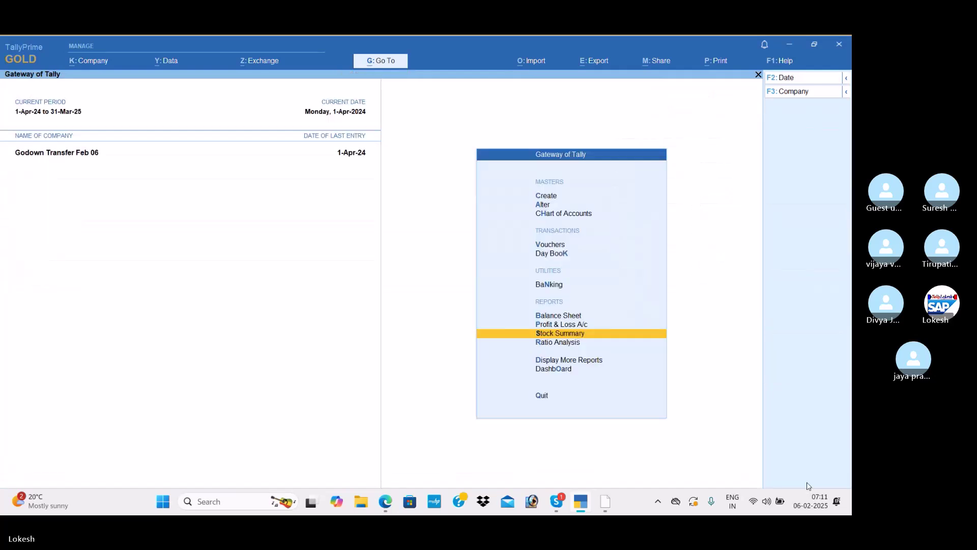
Open the Dashboard to view the company's summary tiles, and close it
key(Down)
key(Down)
key(Down)
key(Return)
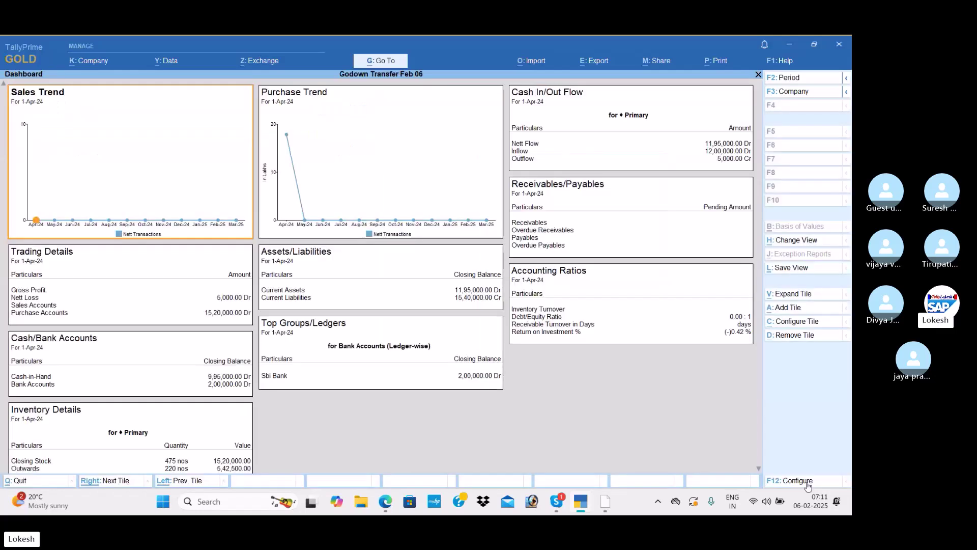
key(Escape)
View the Trial Balance in detailed form, and close it
key(Up)
key(Return)
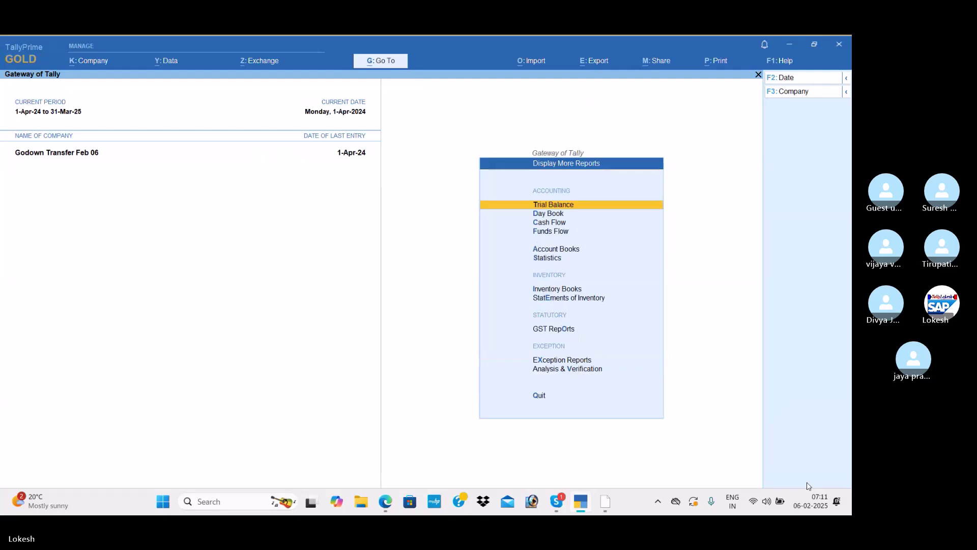
key(Return)
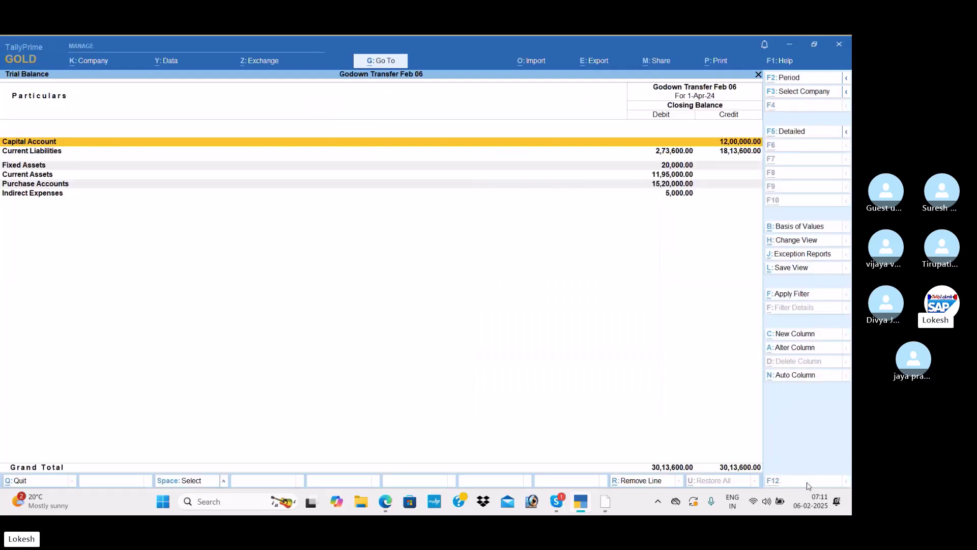
key(alt+F5)
key(Escape)
Open Account Books, view the Cash/Bank Book(s) report, and close it
key(Down)
key(Down)
key(Down)
key(Down)
key(Down)
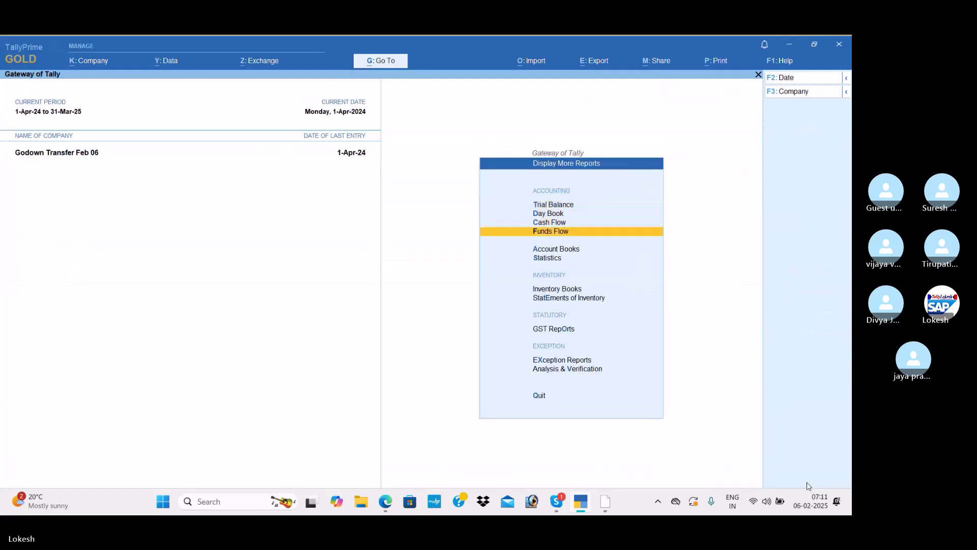
key(Down)
key(Up)
key(Up)
key(Return)
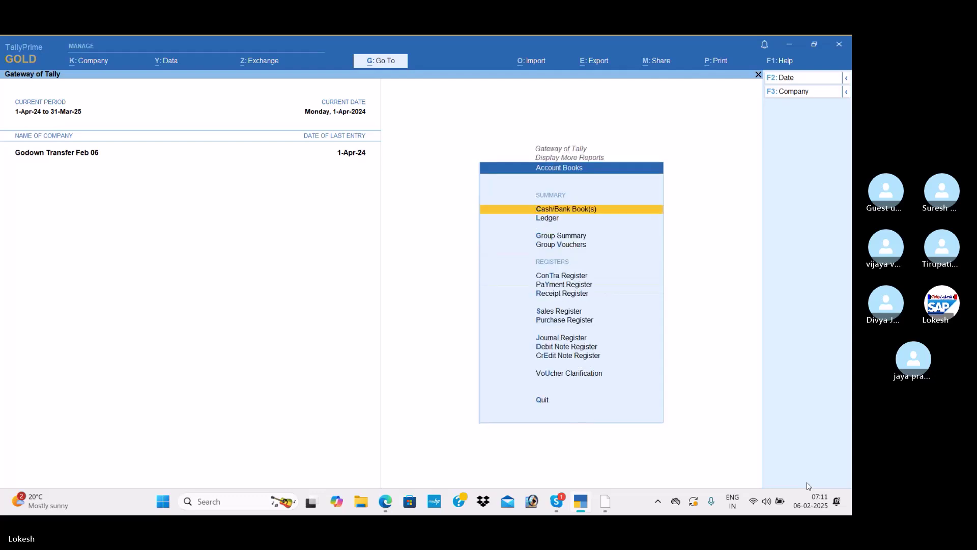
key(Return)
key(Escape)
Browse the registers in Account Books, closing each one after viewing it
key(Down)
key(Down)
key(Down)
key(Down)
key(Down)
key(Down)
key(Down)
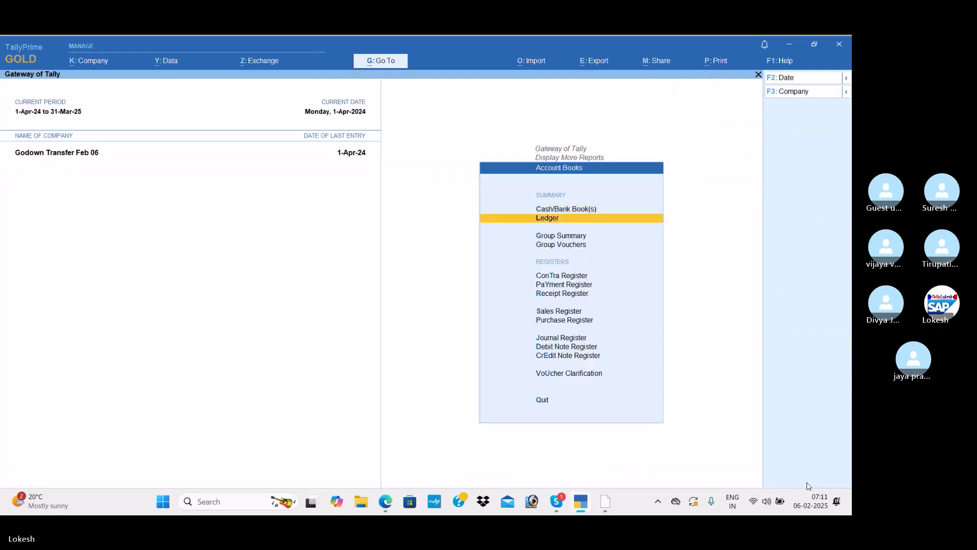
key(Return)
key(Escape)
key(Up)
key(Return)
key(Escape)
View the April receipt vouchers through the Receipt Register, and close the register
key(Up)
key(Return)
key(Return)
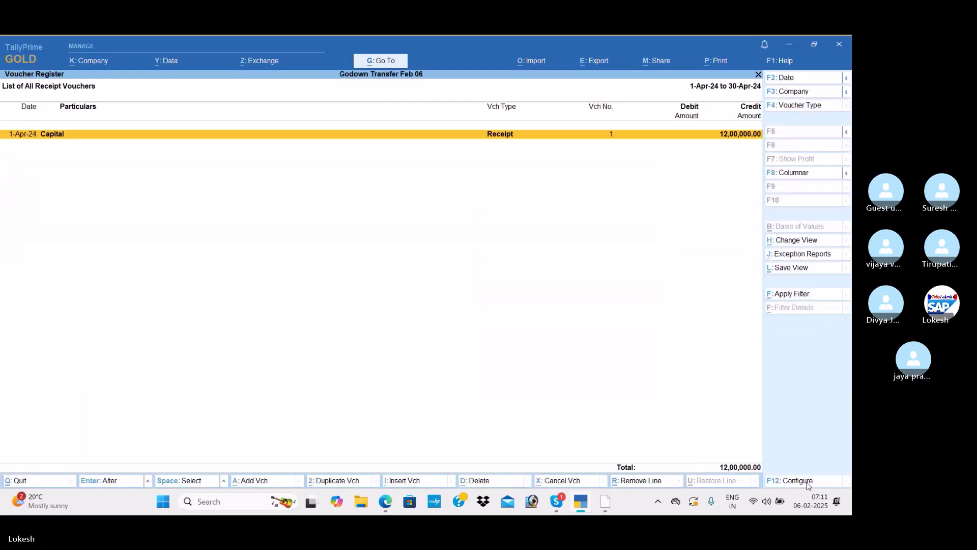
key(Escape)
key(Escape)
View the April payment vouchers through the Payment Register, and close the register
key(Up)
key(Return)
key(Return)
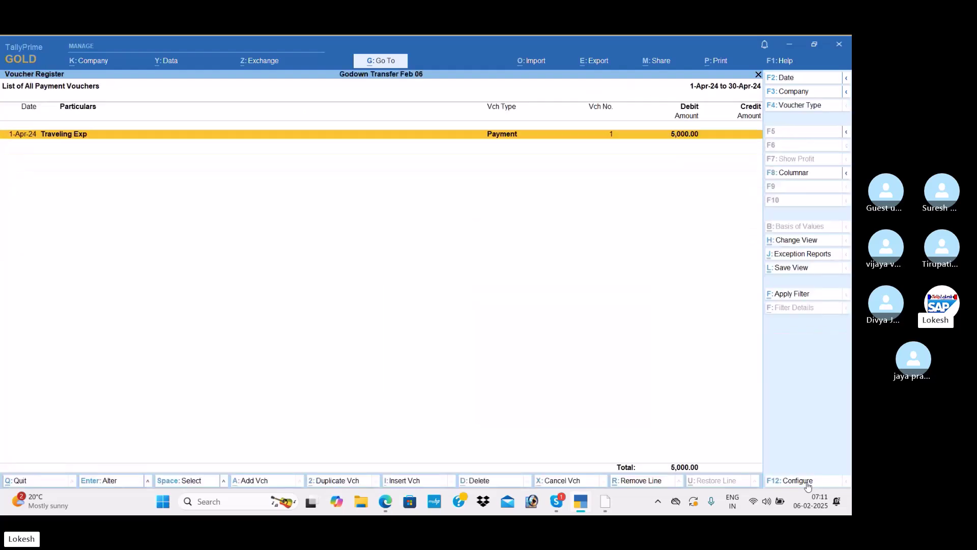
key(Escape)
key(Escape)
View the April contra vouchers through the Contra Register, and return to the Gateway of Tally
key(Up)
key(Return)
key(Return)
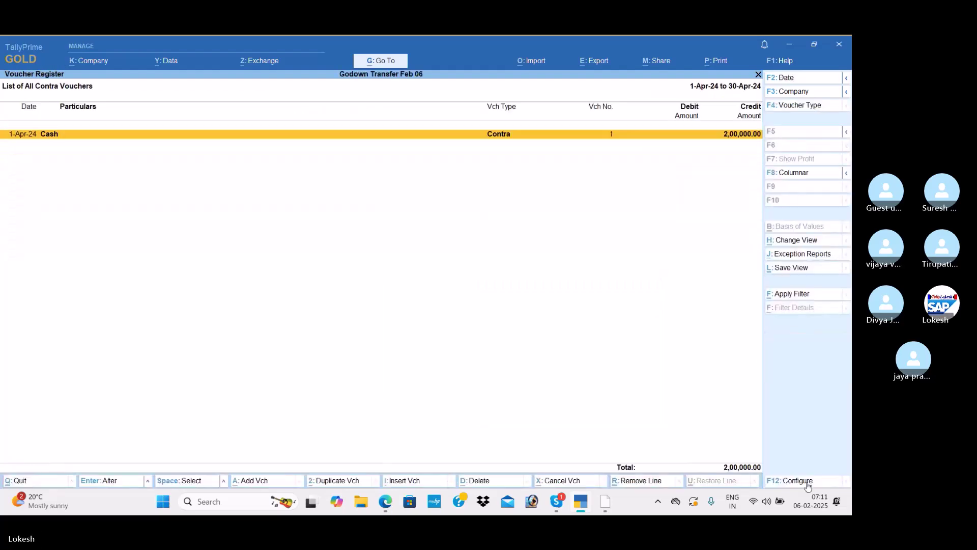
key(Escape)
key(Escape)
key(Escape)
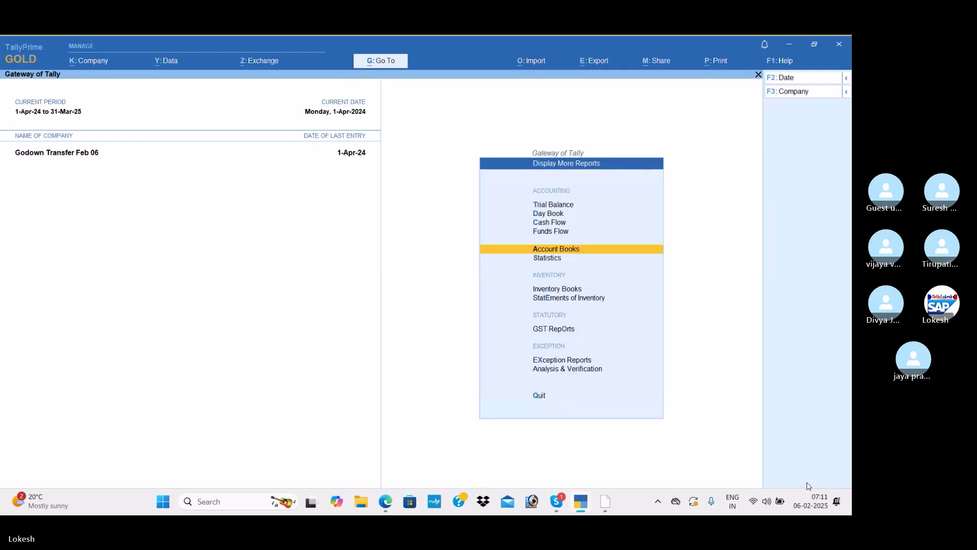
key(Escape)
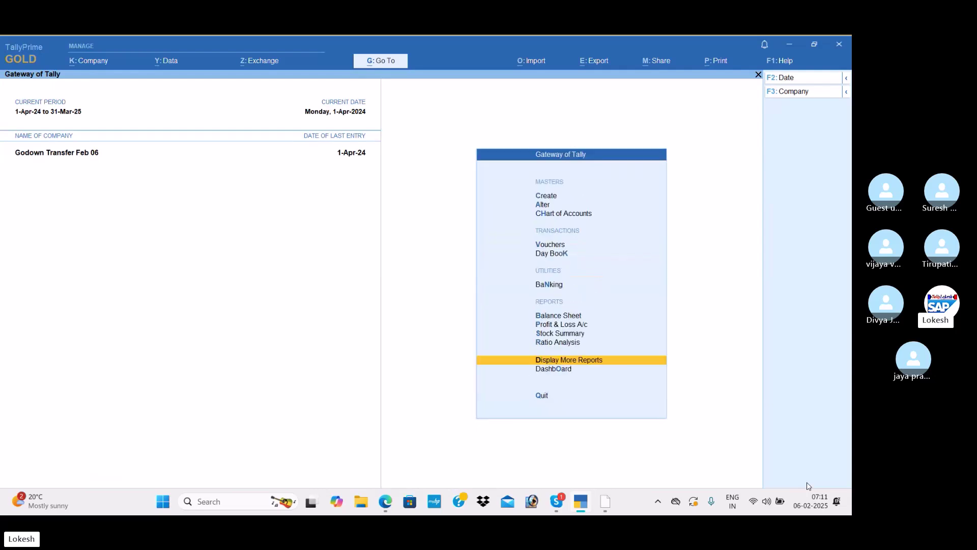
key(Escape)
key(Escape)
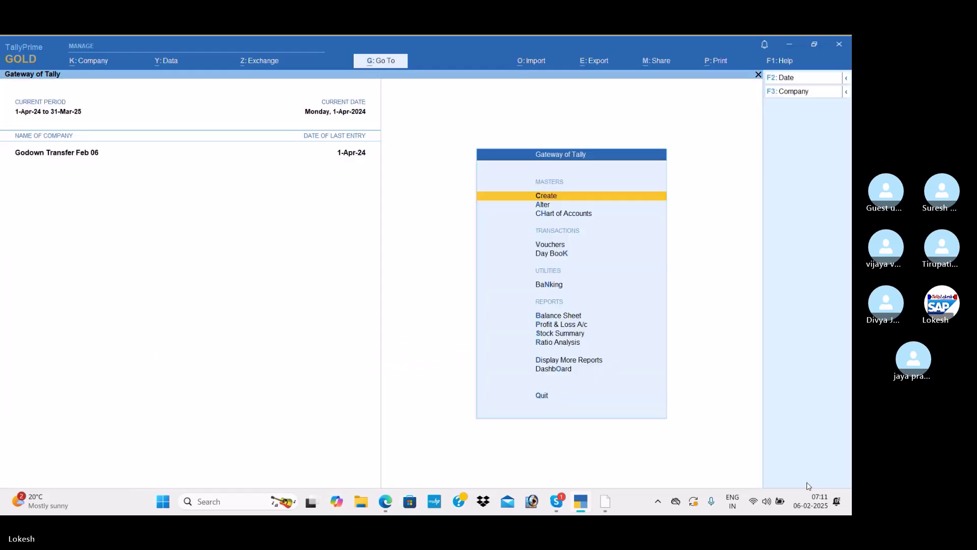
Switch to the Skype call window and dismiss the recording notice
key(alt+Tab)
key(Tab)
key(Tab)
key(Tab)
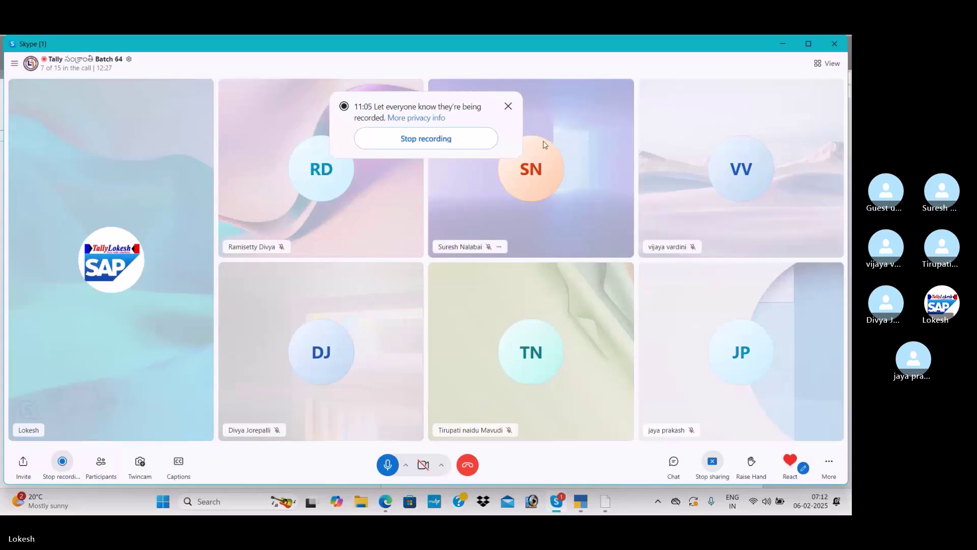
click(511, 109)
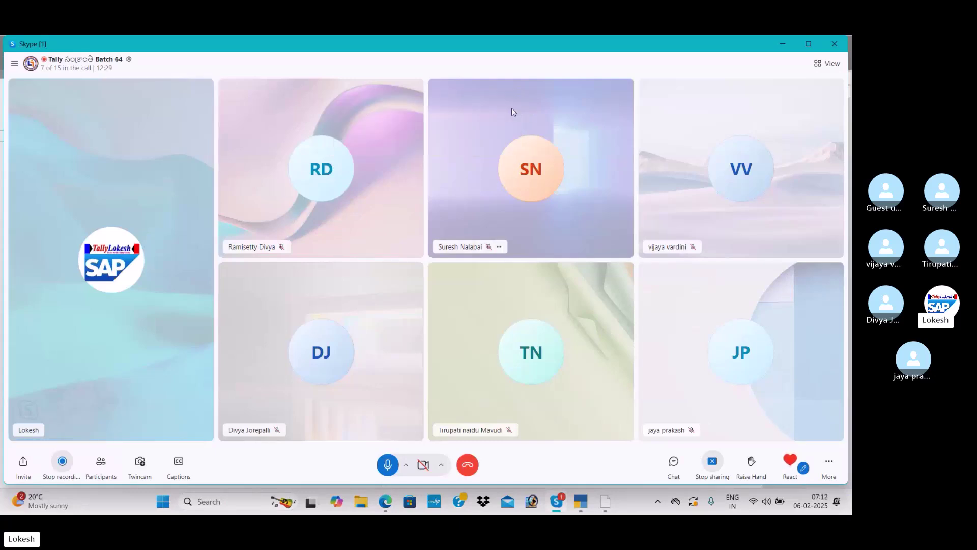